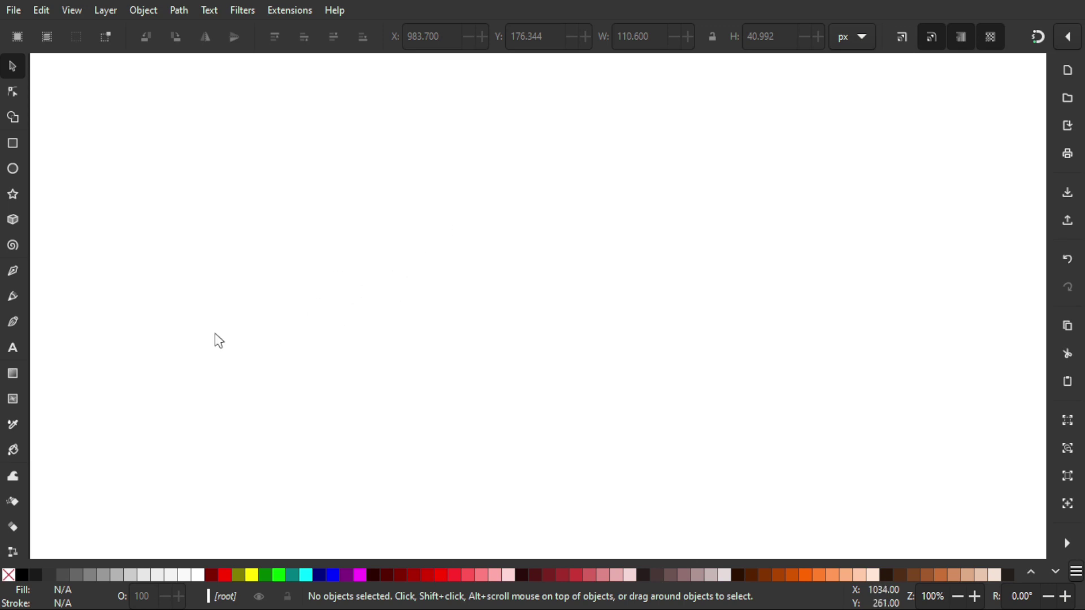
# Add a lowercase 'v' text in Monk Qalay at 42 pt on the canvas
pyautogui.click(23, 344)
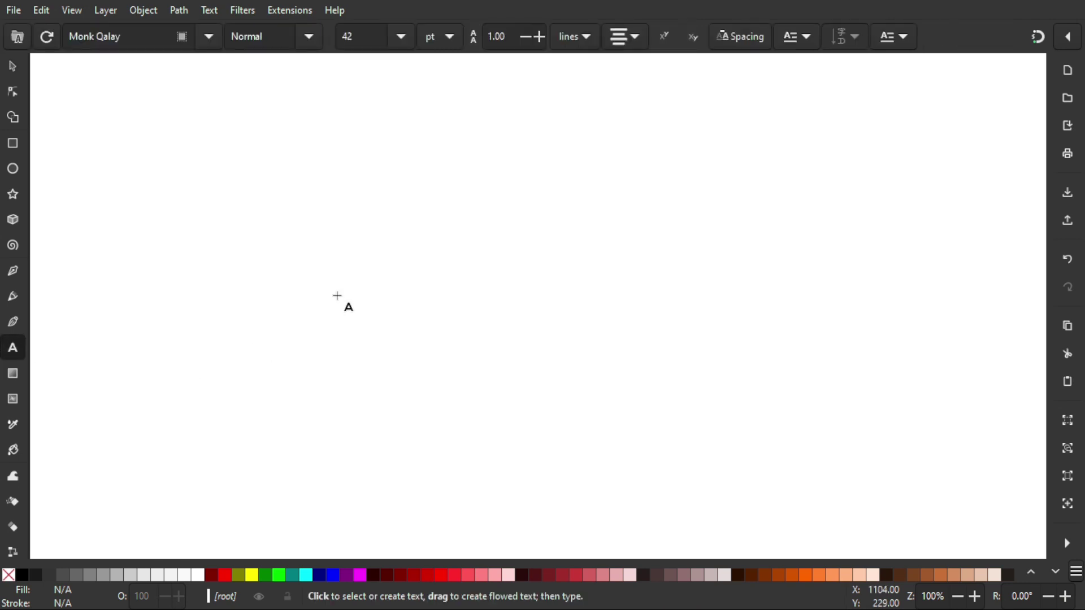
pyautogui.click(388, 276)
pyautogui.write('v')
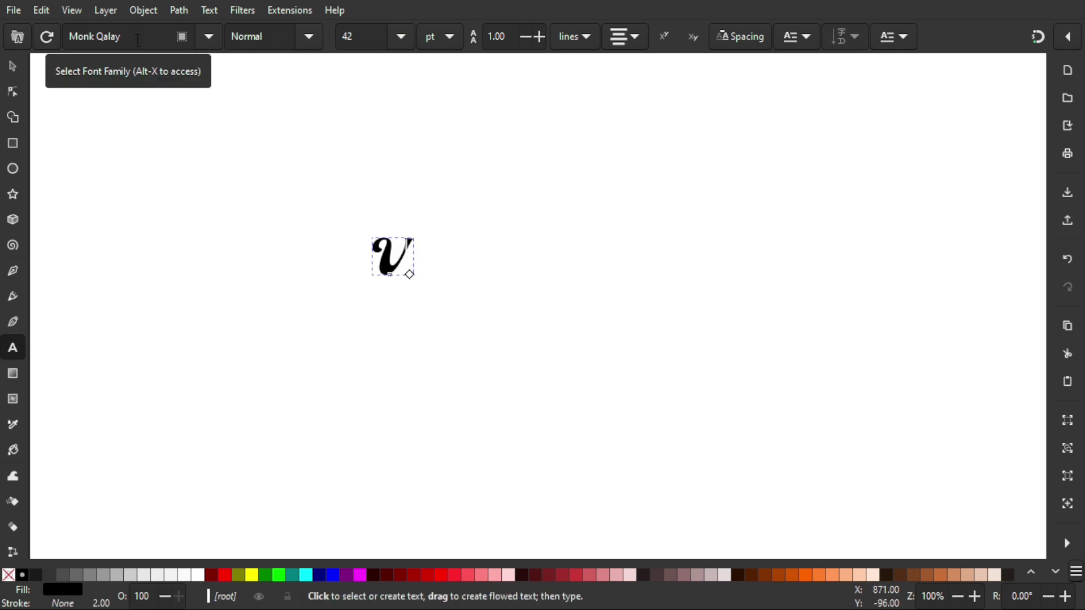
pyautogui.click(315, 40)
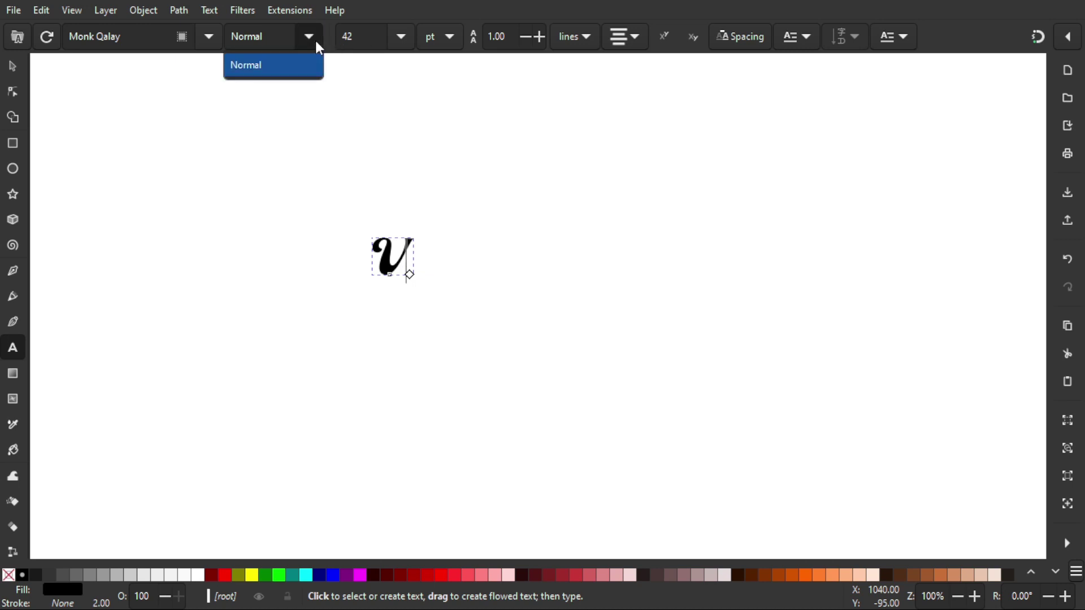
pyautogui.click(315, 41)
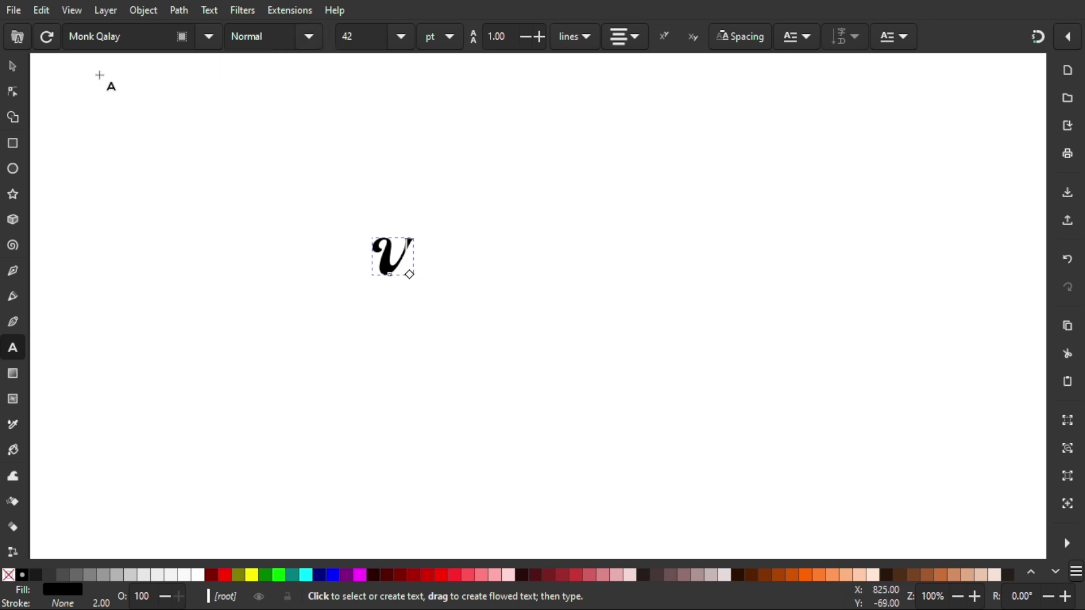
pyautogui.click(12, 66)
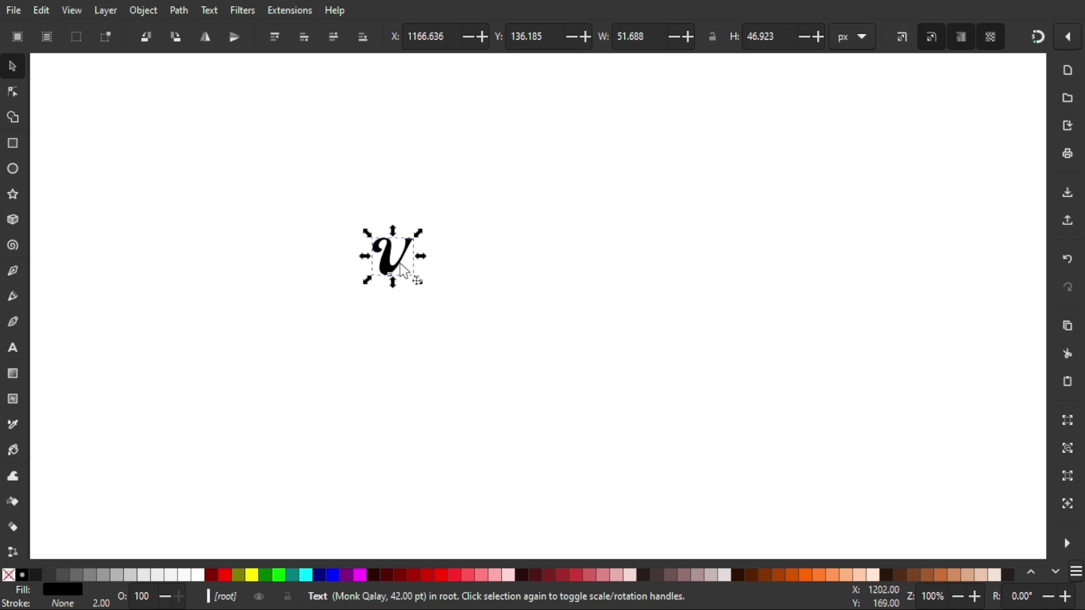
# Zoom to 400% on the v and convert the text to a path with Object to Path
pyautogui.scroll(4, 399, 264)
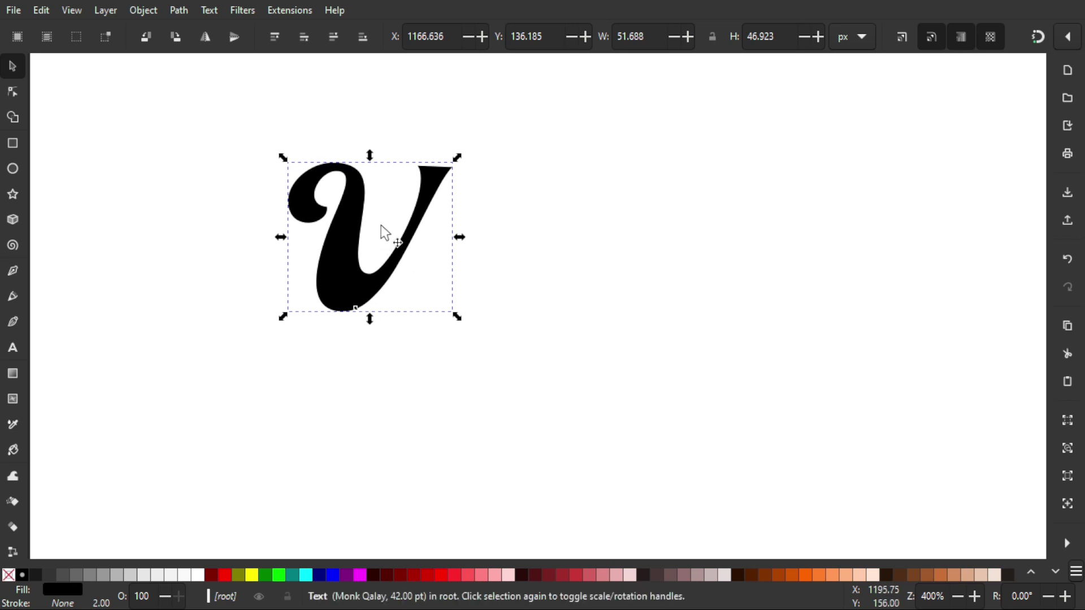
pyautogui.moveTo(380, 229); pyautogui.dragTo(408, 257)
pyautogui.moveTo(477, 266); pyautogui.dragTo(467, 246)
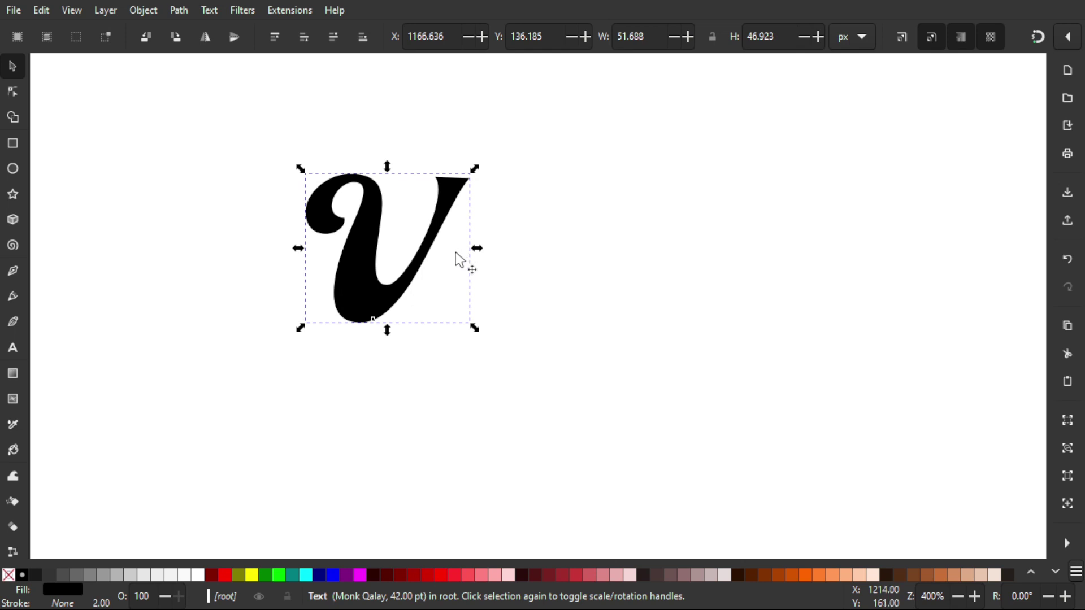
pyautogui.click(179, 8)
pyautogui.click(188, 30)
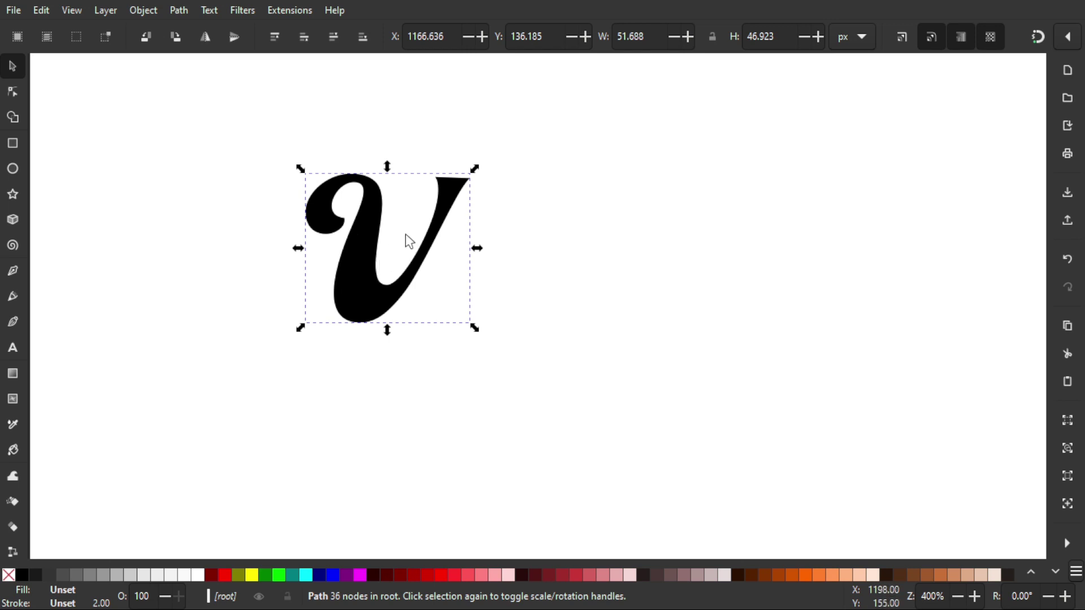
pyautogui.click(136, 12)
# Lower the v path's opacity to 50% in Fill and Stroke and recentre the view
pyautogui.click(165, 48)
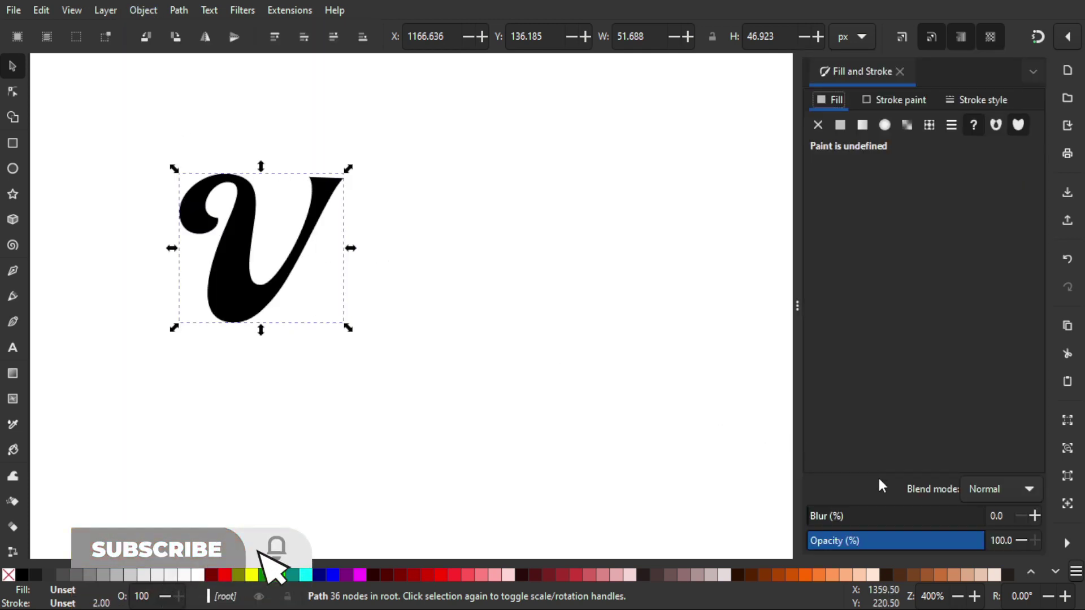
pyautogui.moveTo(930, 546); pyautogui.dragTo(896, 546)
pyautogui.moveTo(518, 325); pyautogui.dragTo(648, 363)
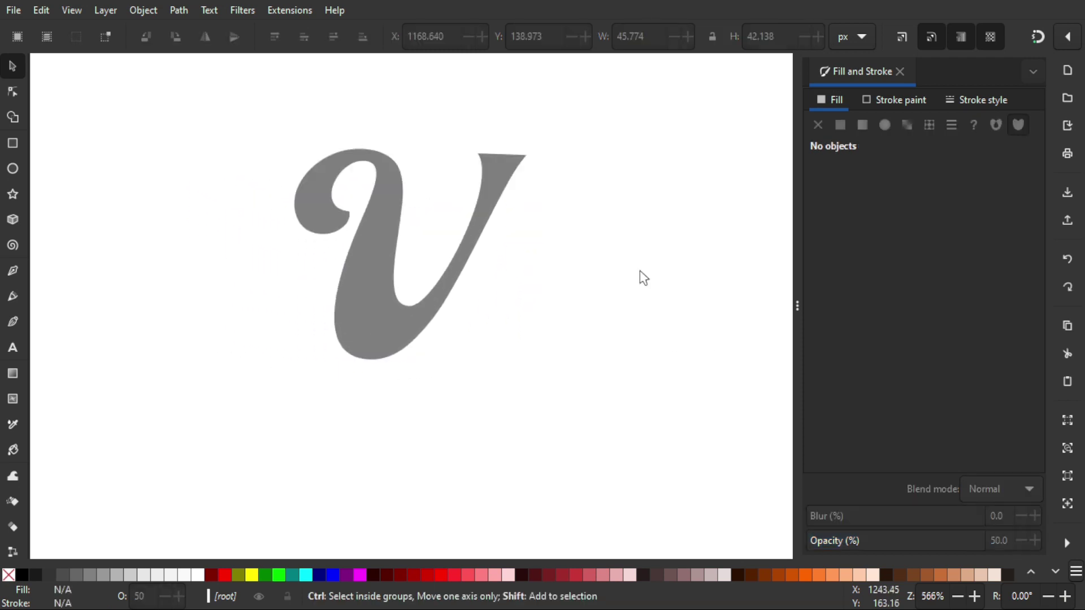
pyautogui.hotkey('ctrl', 'shift', '9')
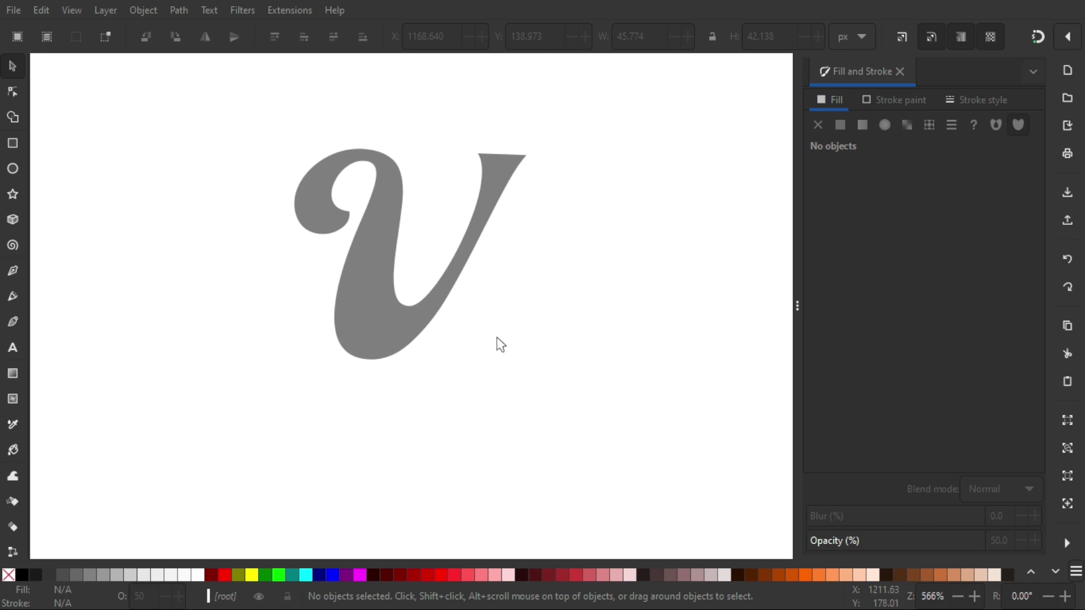
pyautogui.moveTo(514, 338); pyautogui.dragTo(497, 337)
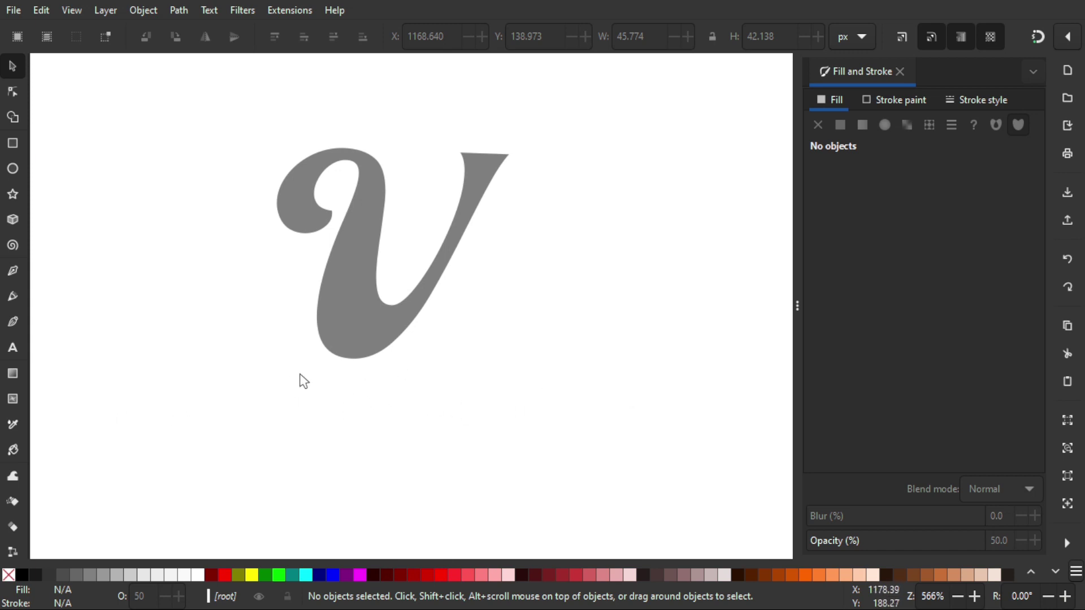
# Draw a straight horizontal two-node line, about 79 px wide, beneath the v with the Pen tool
pyautogui.click(16, 269)
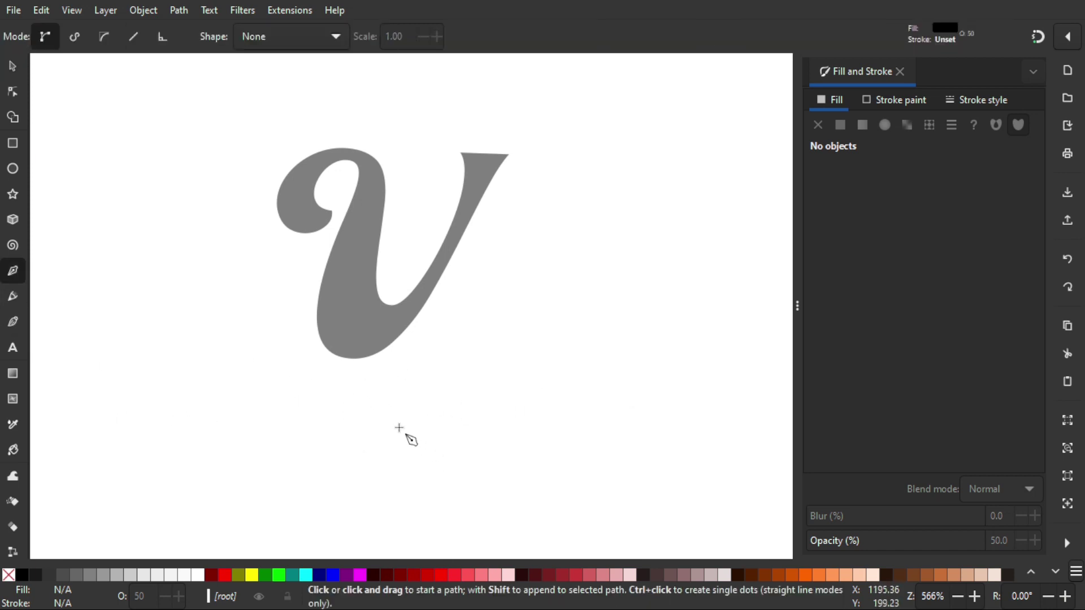
pyautogui.click(199, 401)
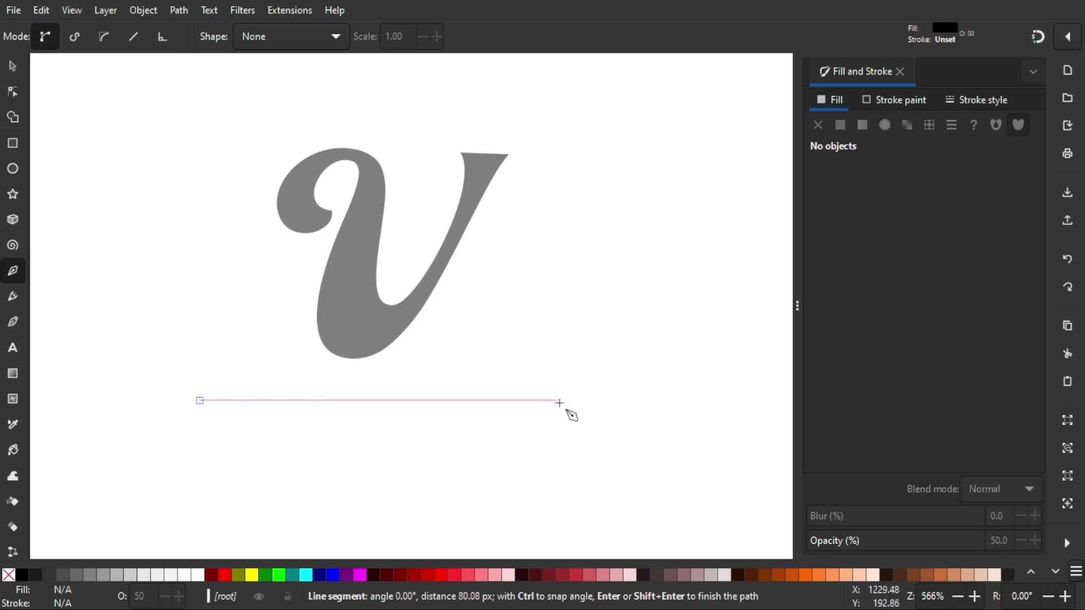
pyautogui.click(556, 400)
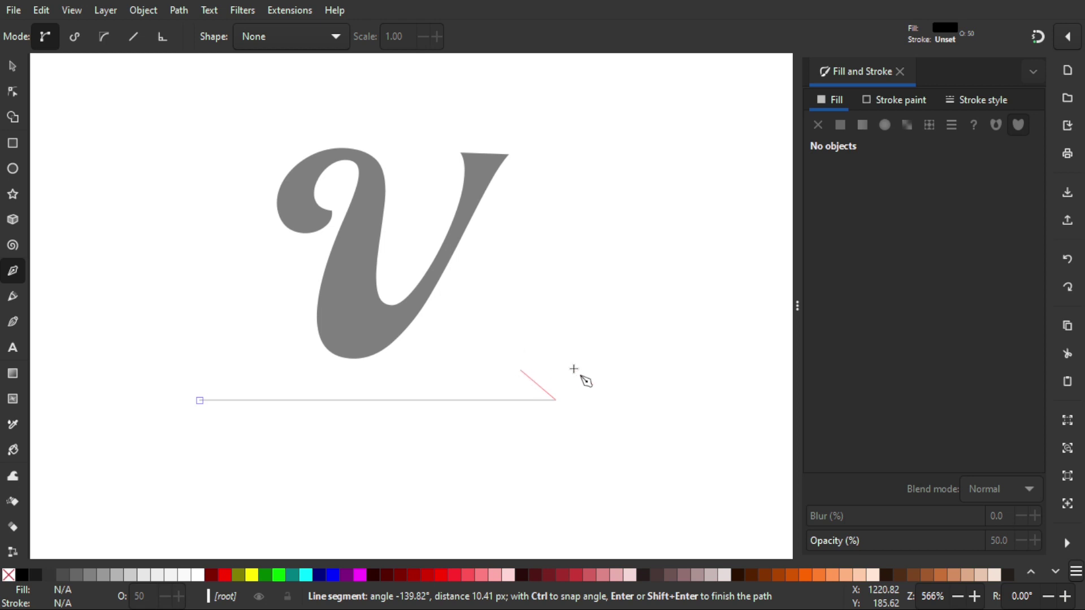
pyautogui.press('Return')
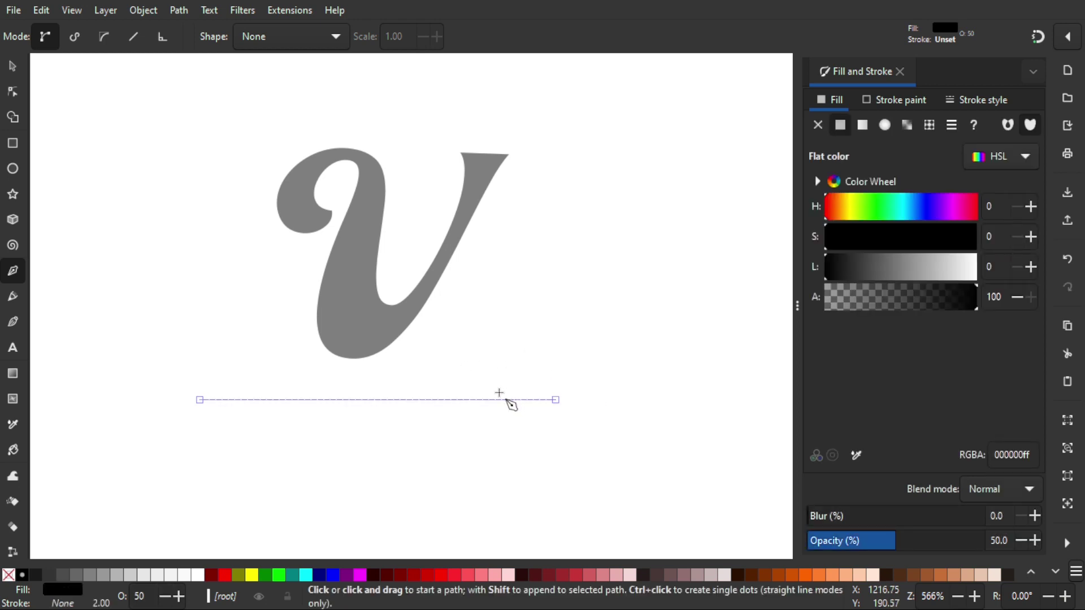
pyautogui.click(12, 66)
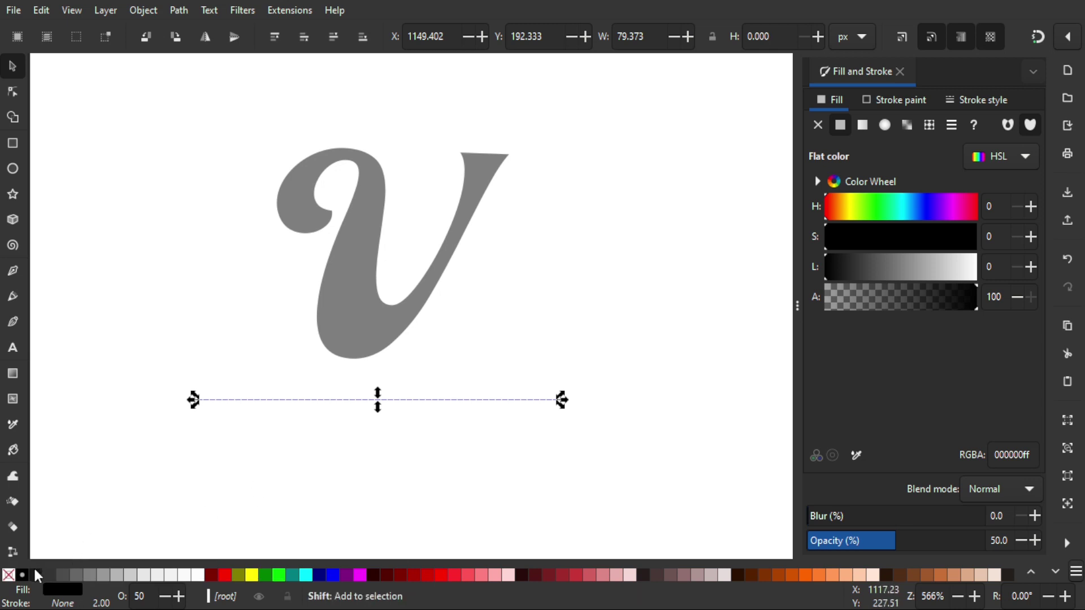
# Give the line a black 2 px stroke and no fill
pyautogui.keyDown('shift'); pyautogui.click(22, 579); pyautogui.keyUp('shift')
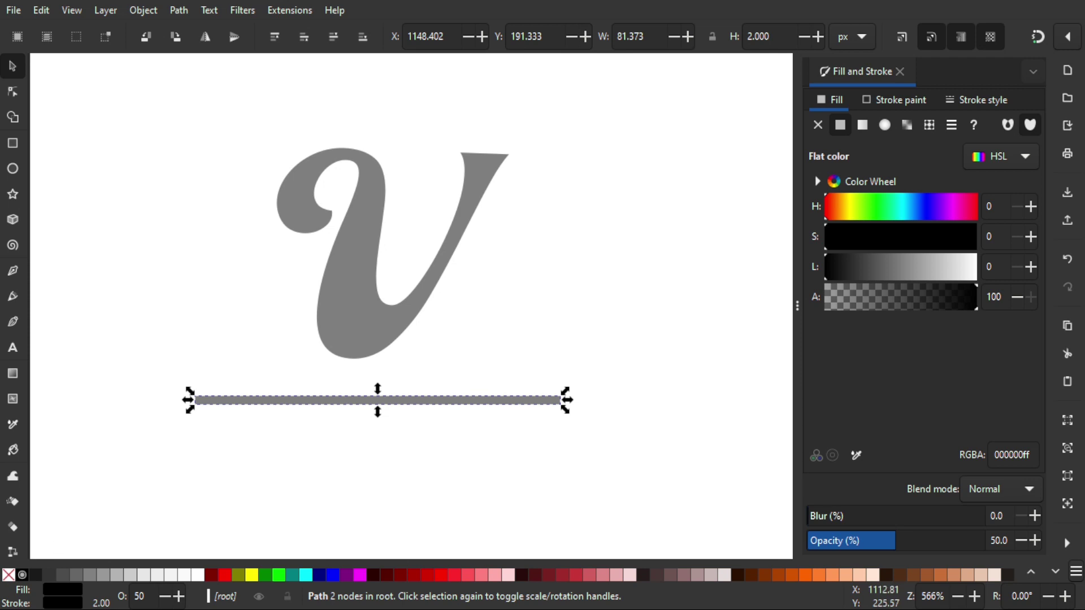
pyautogui.click(9, 576)
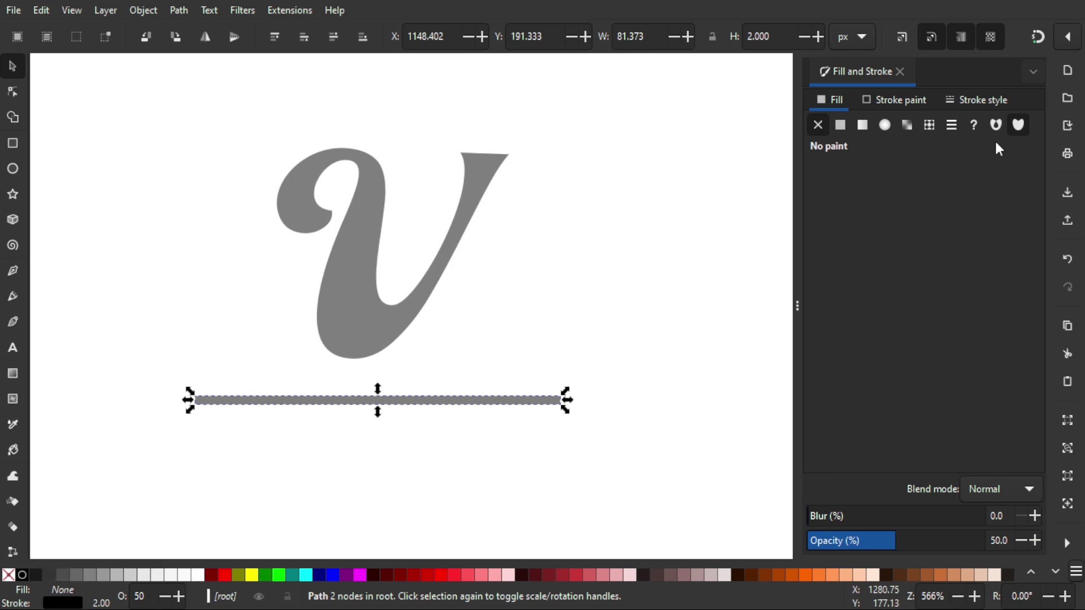
pyautogui.click(986, 101)
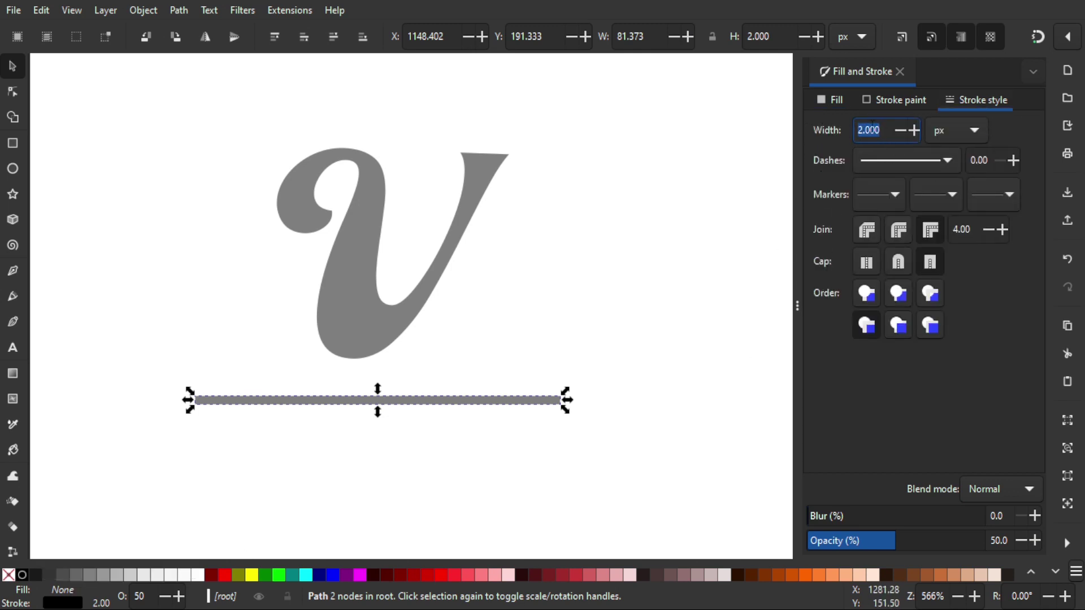
pyautogui.write('2')
pyautogui.press('Return')
# Duplicate the line, move the copy above the v, and select both lines
pyautogui.moveTo(451, 305); pyautogui.dragTo(460, 355)
pyautogui.hotkey('ctrl', 'd')
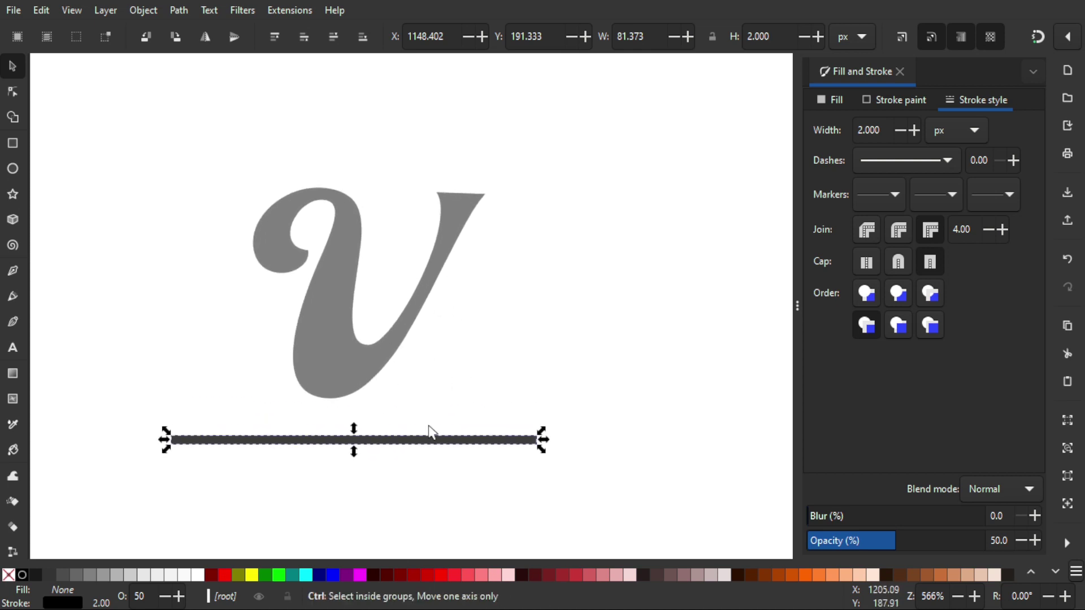
pyautogui.moveTo(425, 449); pyautogui.dragTo(429, 137)
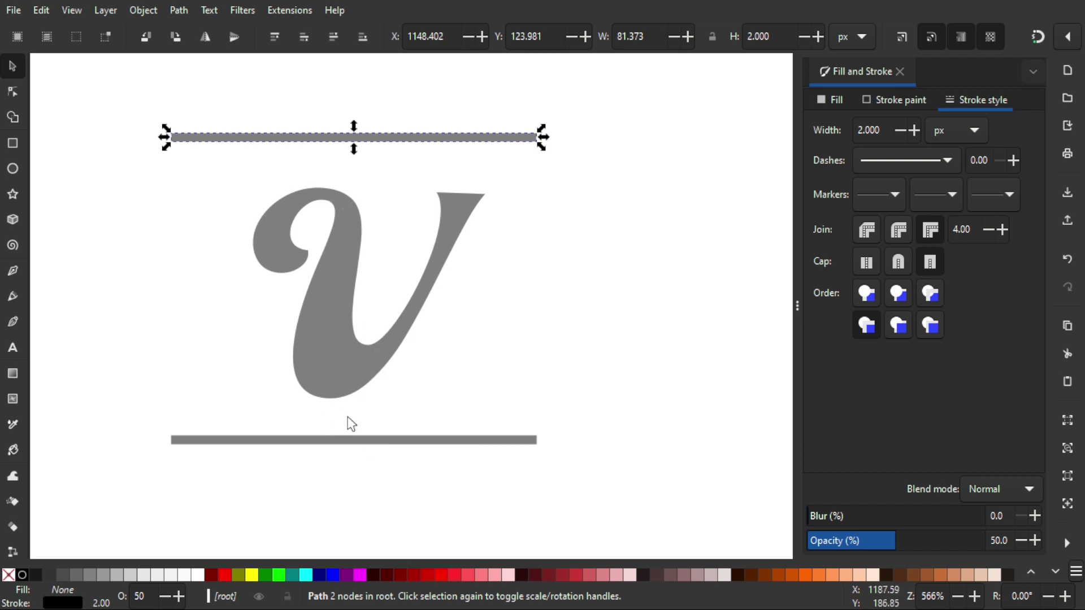
pyautogui.moveTo(494, 369); pyautogui.dragTo(467, 357)
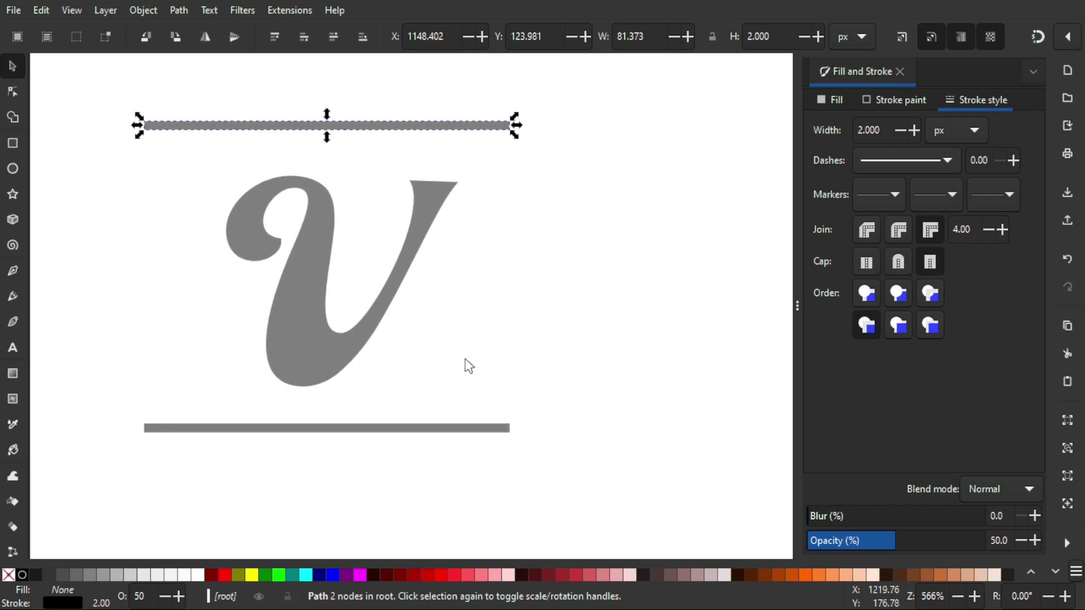
pyautogui.keyDown('shift'); pyautogui.click(455, 429); pyautogui.keyUp('shift')
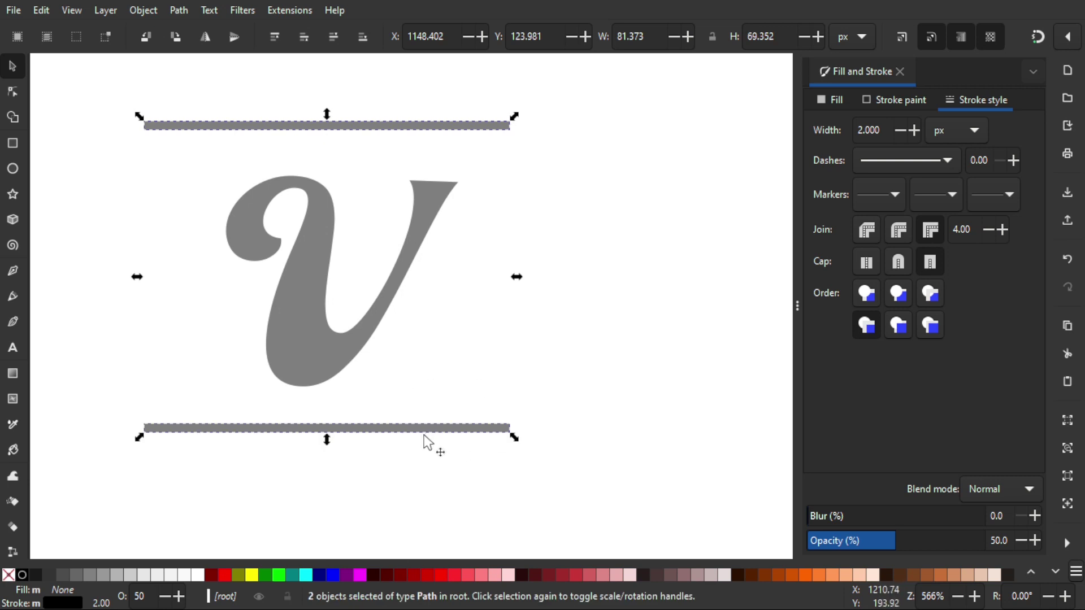
# Combine the two lines into a single 4-node path
pyautogui.click(179, 10)
pyautogui.click(212, 211)
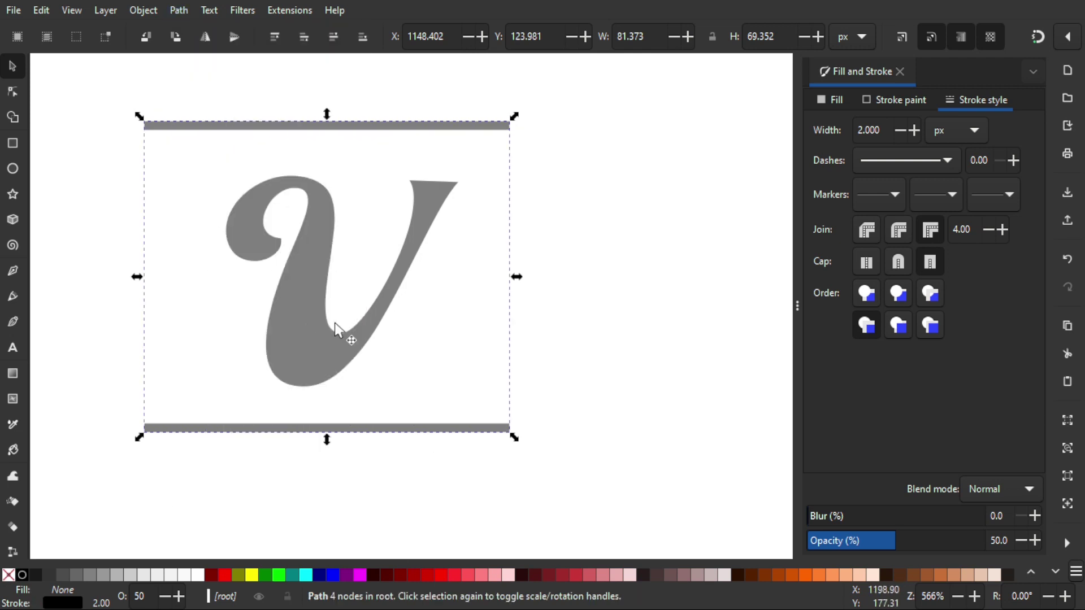
pyautogui.click(13, 92)
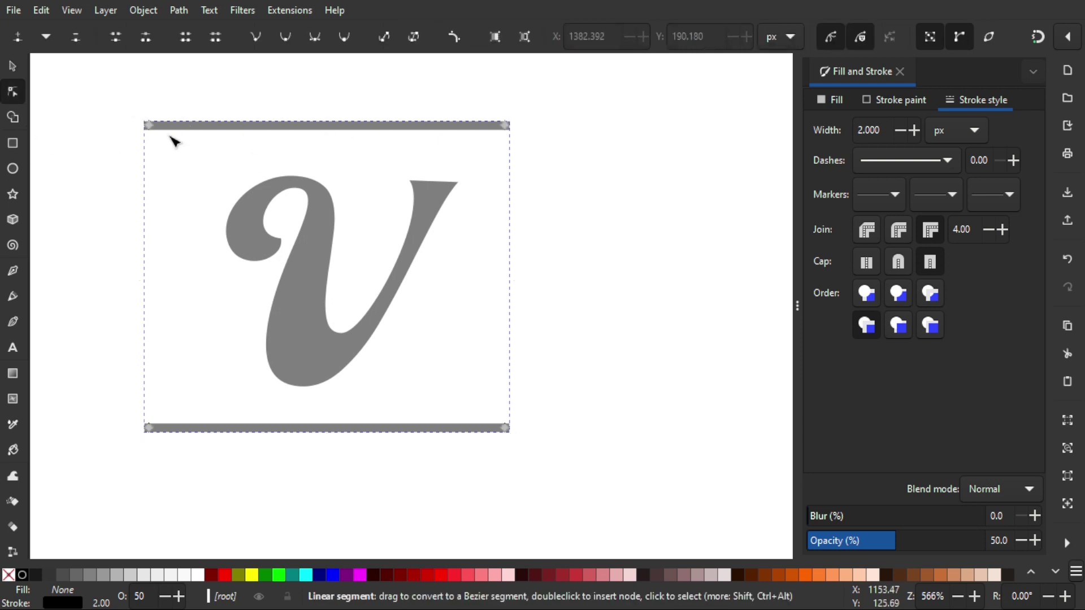
pyautogui.click(11, 67)
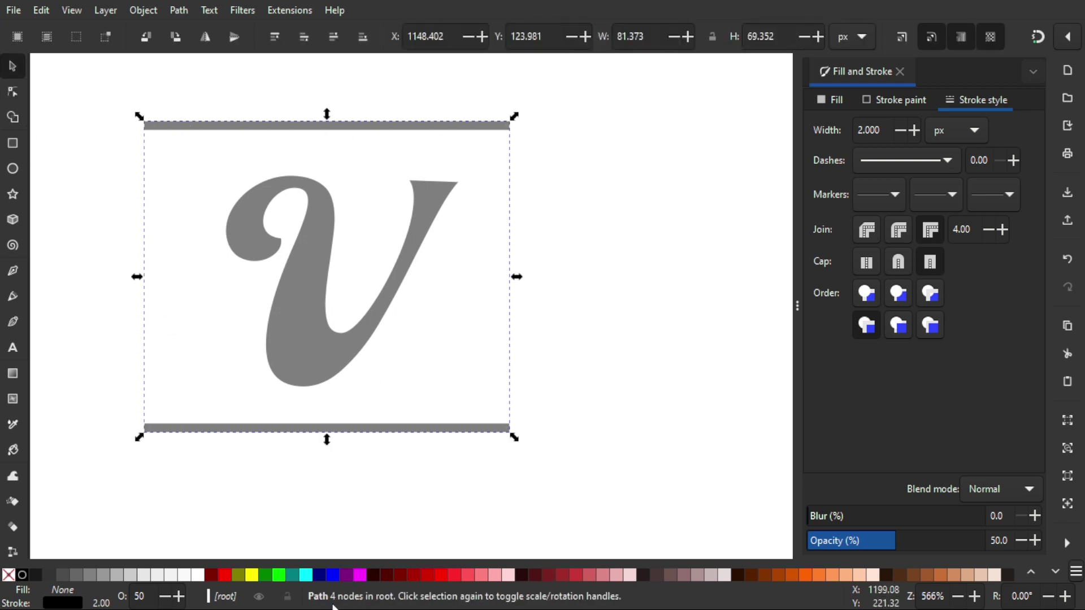
# Reselect and nudge the combined path, then open its Path Effects panel
pyautogui.click(452, 465)
pyautogui.click(438, 427)
pyautogui.moveTo(436, 427); pyautogui.dragTo(421, 426)
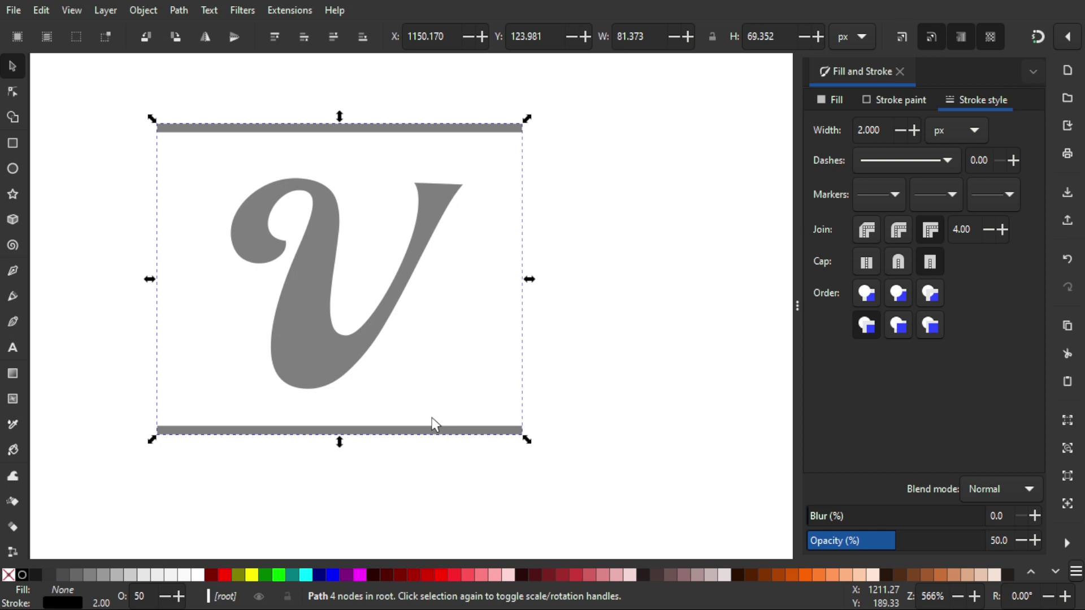
pyautogui.click(184, 11)
pyautogui.click(220, 450)
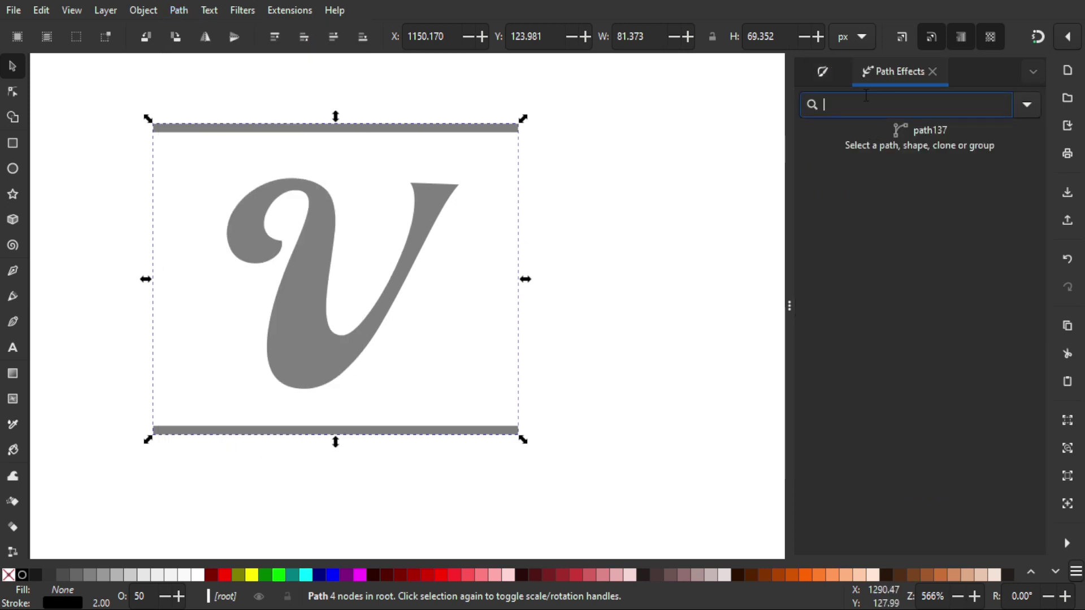
# Apply an Interpolate Sub-Paths effect to the lines with 20 steps
pyautogui.write('inter')
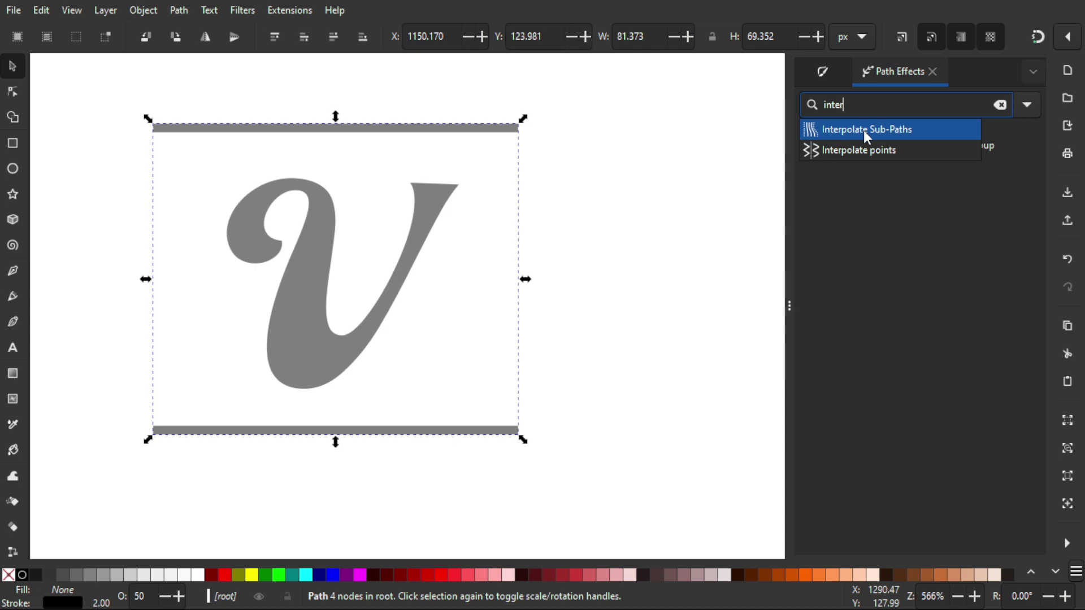
pyautogui.click(865, 134)
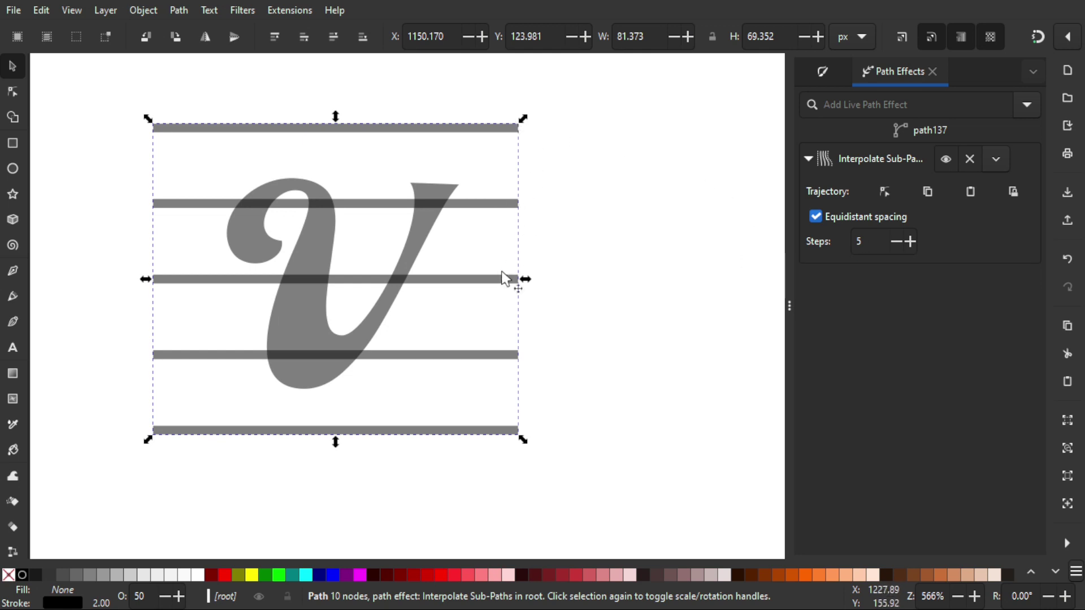
pyautogui.click(854, 249)
pyautogui.write('20')
pyautogui.press('Return')
# Reduce the interpolation steps to 17 and recentre the striped letter
pyautogui.moveTo(573, 229); pyautogui.dragTo(566, 250)
pyautogui.moveTo(872, 244); pyautogui.dragTo(800, 245)
pyautogui.write('17')
pyautogui.press('Return')
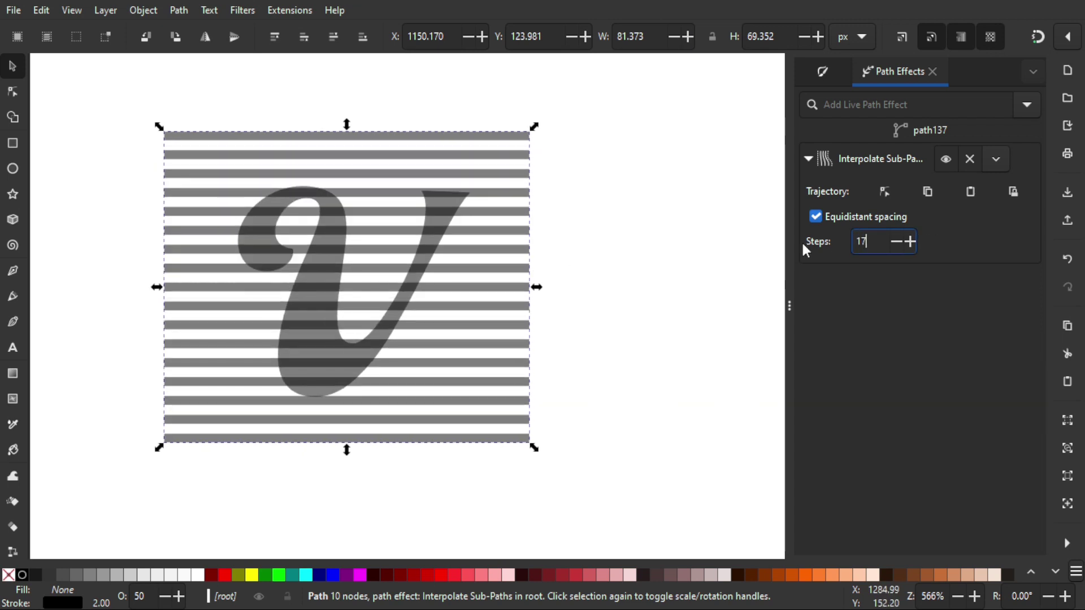
pyautogui.moveTo(347, 308); pyautogui.dragTo(325, 313)
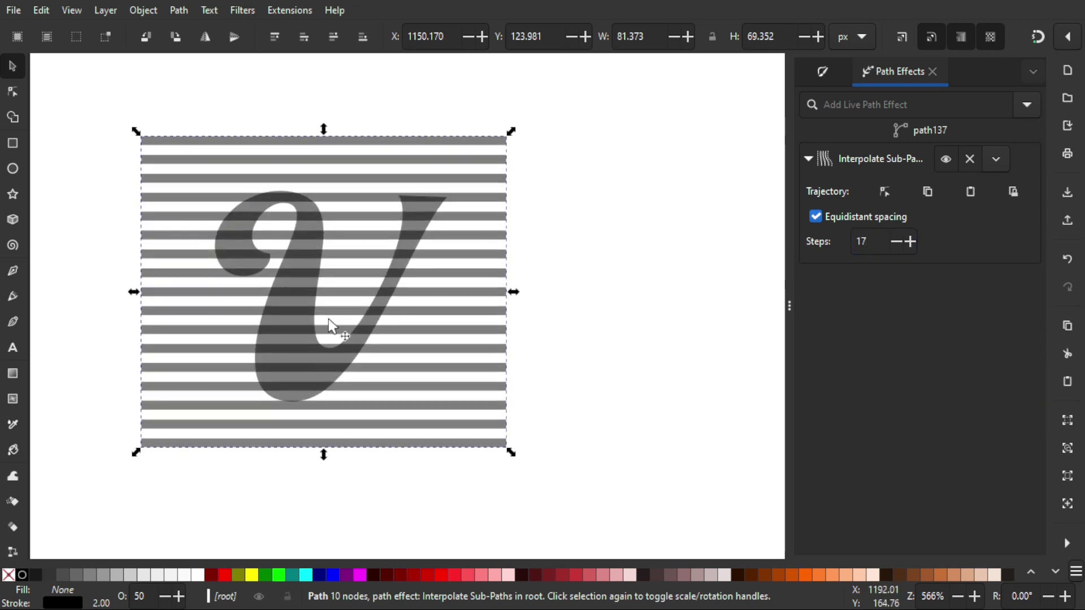
pyautogui.moveTo(495, 315); pyautogui.dragTo(526, 311)
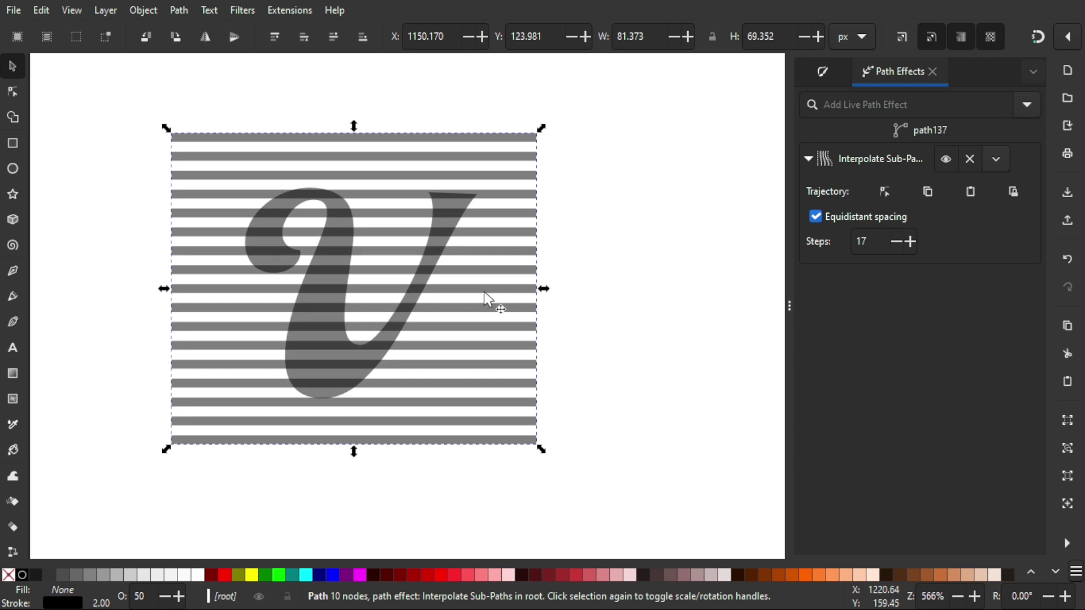
pyautogui.click(179, 11)
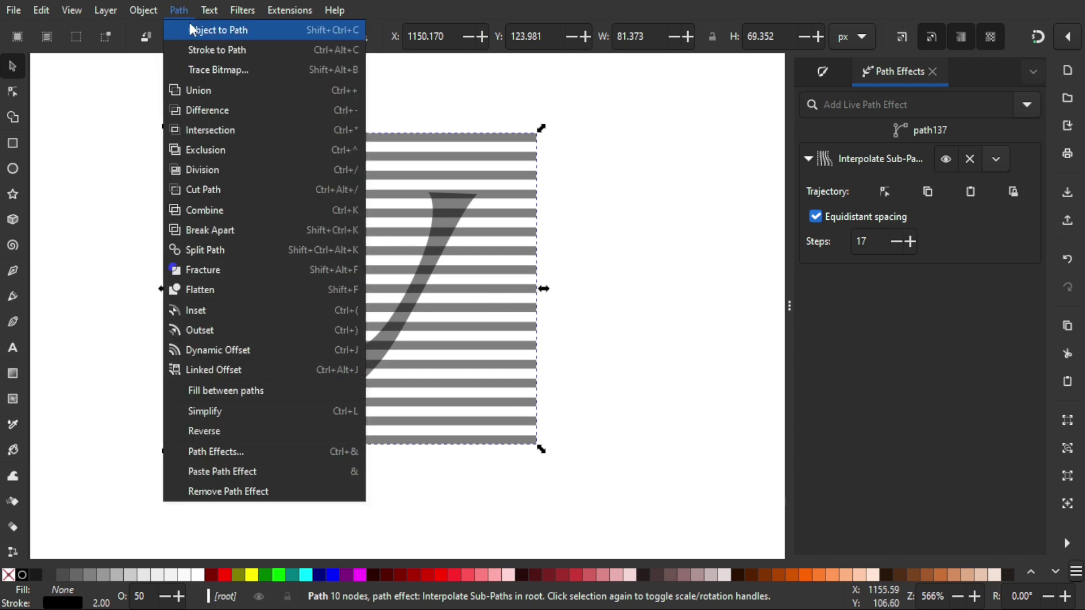
# Convert the stripes to a plain path with a blue stroke, shifted slightly left, then deselect
pyautogui.click(191, 28)
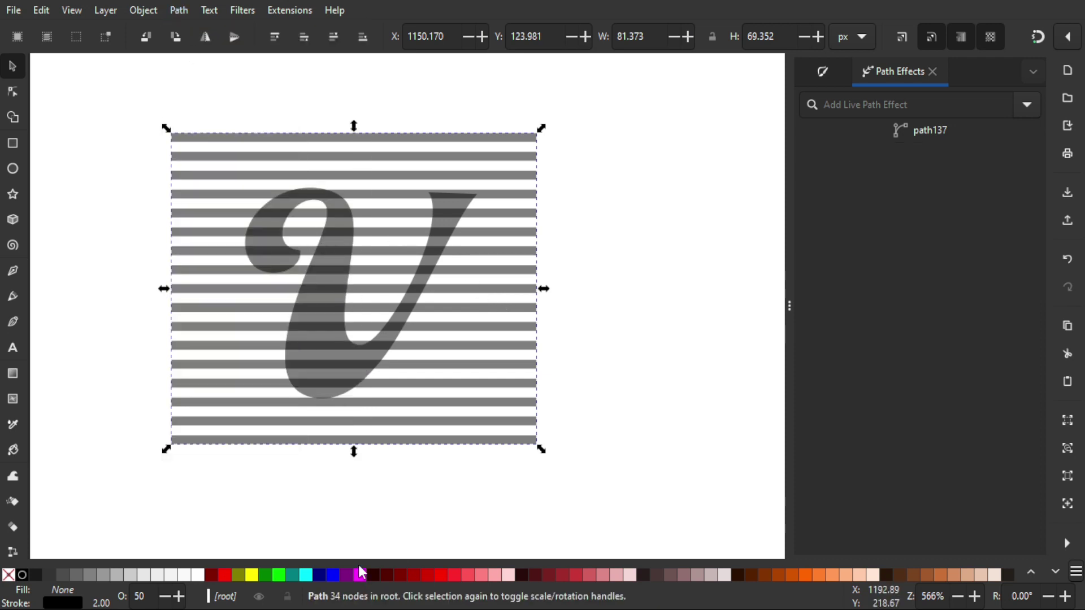
pyautogui.click(332, 573)
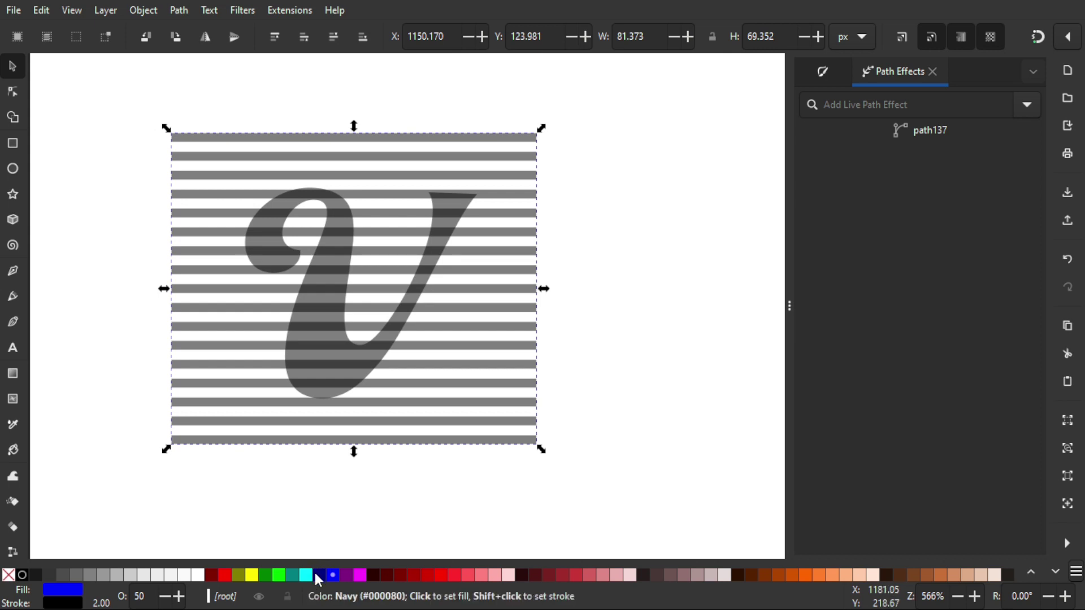
pyautogui.hotkey('ctrl', 'z')
pyautogui.keyDown('shift'); pyautogui.click(331, 576); pyautogui.keyUp('shift')
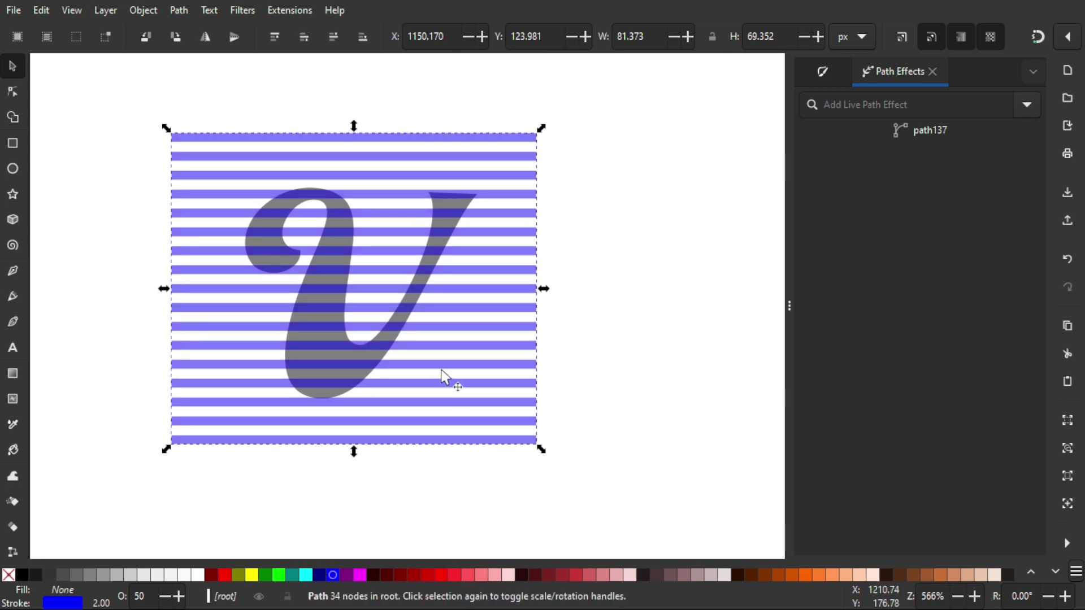
pyautogui.moveTo(441, 376); pyautogui.dragTo(429, 370)
pyautogui.click(534, 485)
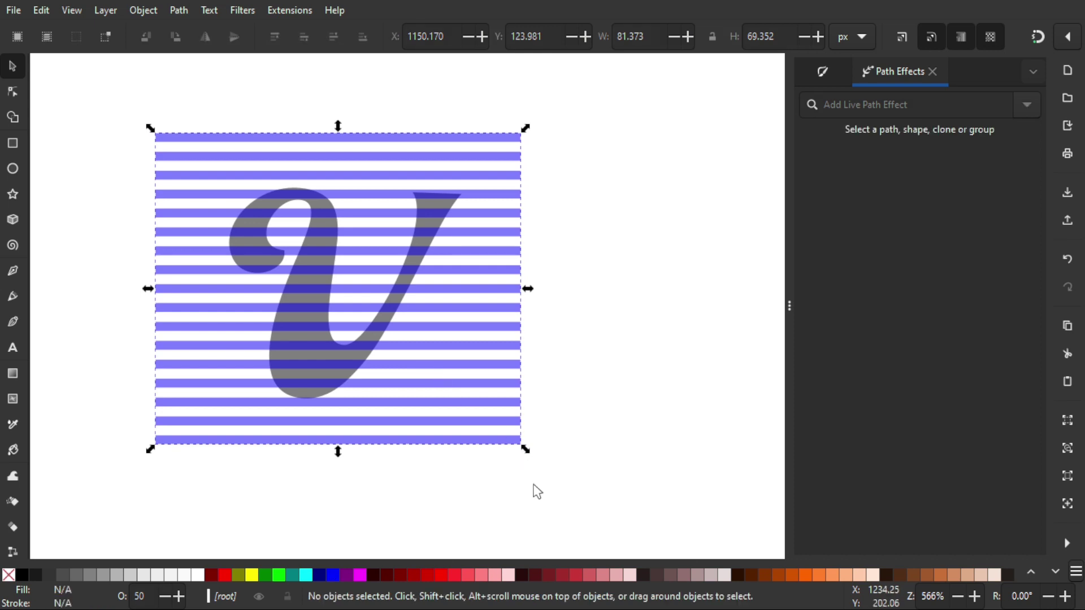
pyautogui.hotkey('ctrl', ')')
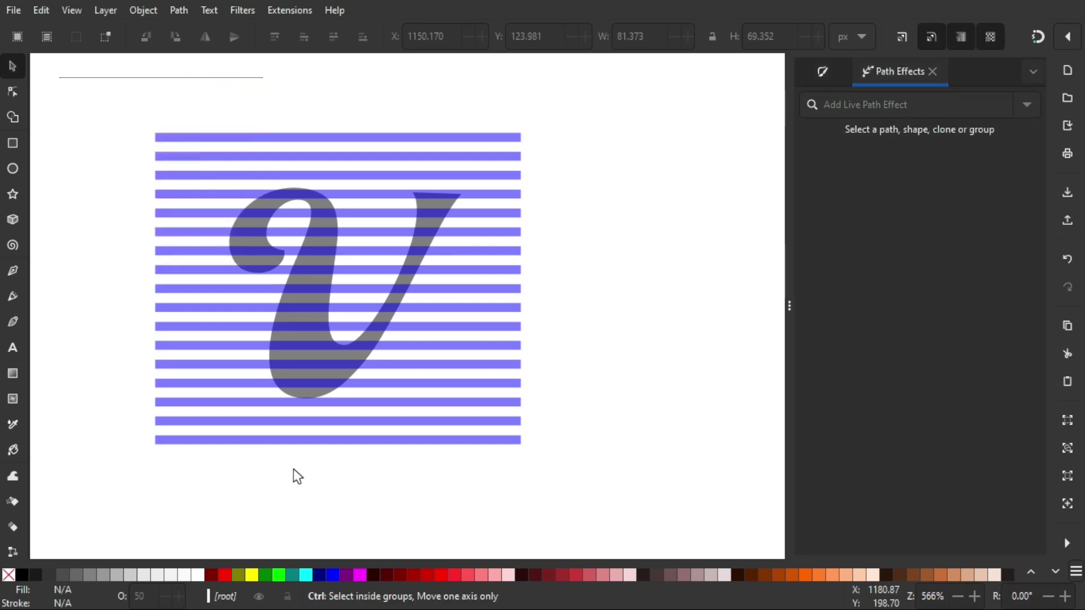
# Select the blue stripe path and convert its strokes to filled outlines with Stroke to Path
pyautogui.click(359, 421)
pyautogui.moveTo(455, 313); pyautogui.dragTo(460, 310)
pyautogui.hotkey('ctrl', 'z')
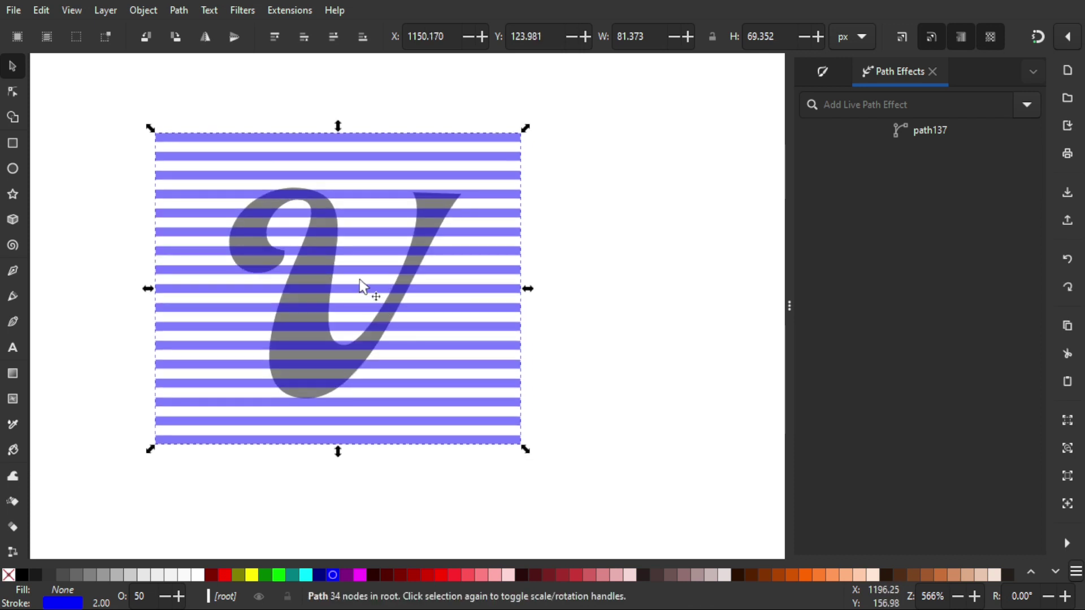
pyautogui.scroll(-2, 364, 293)
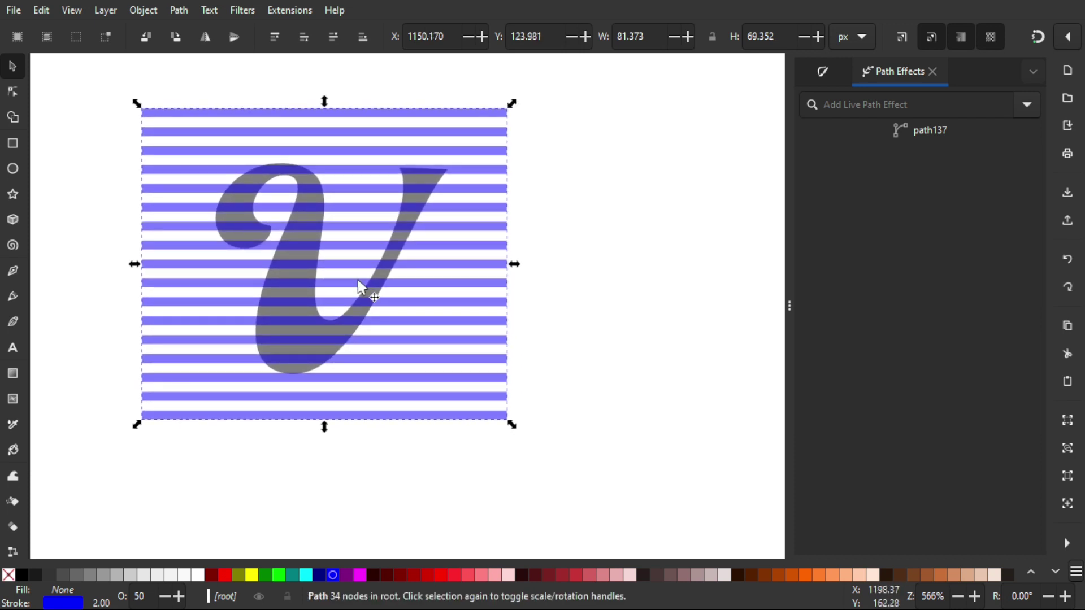
pyautogui.hscroll(1, 453, 295)
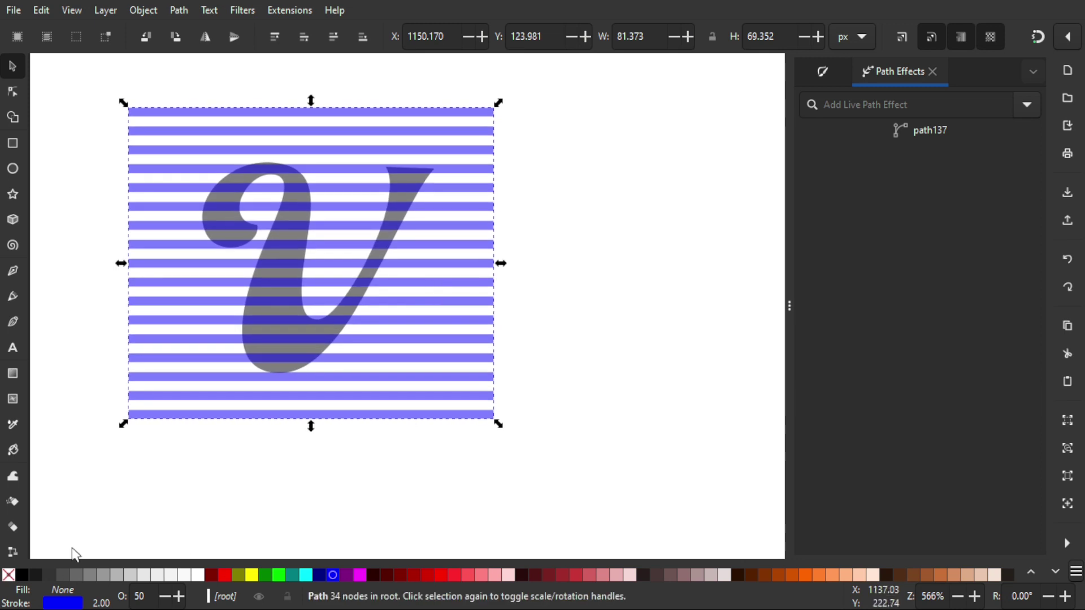
pyautogui.click(13, 92)
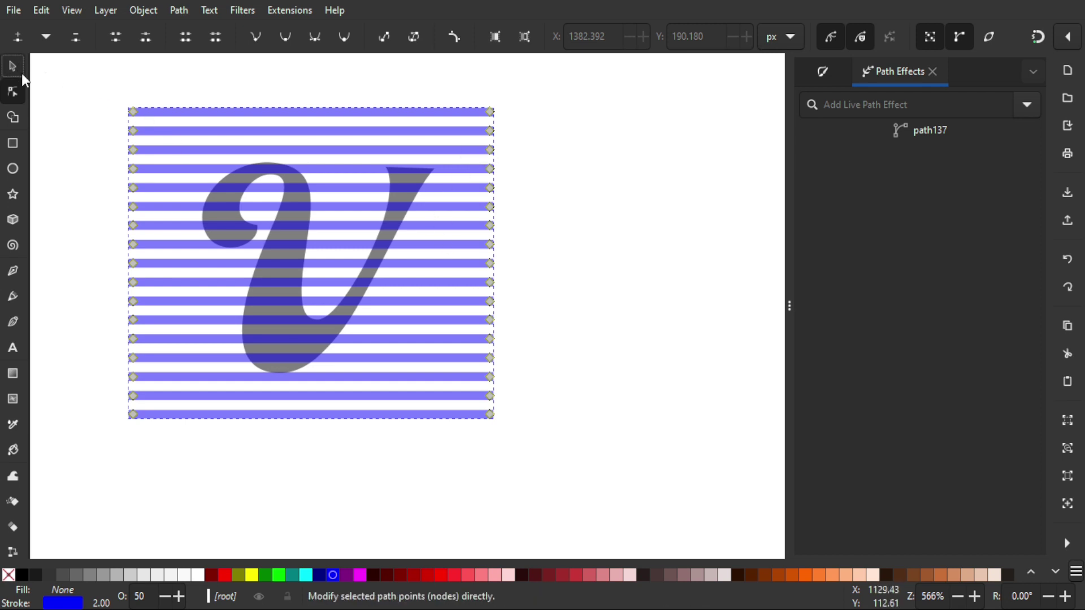
pyautogui.click(22, 75)
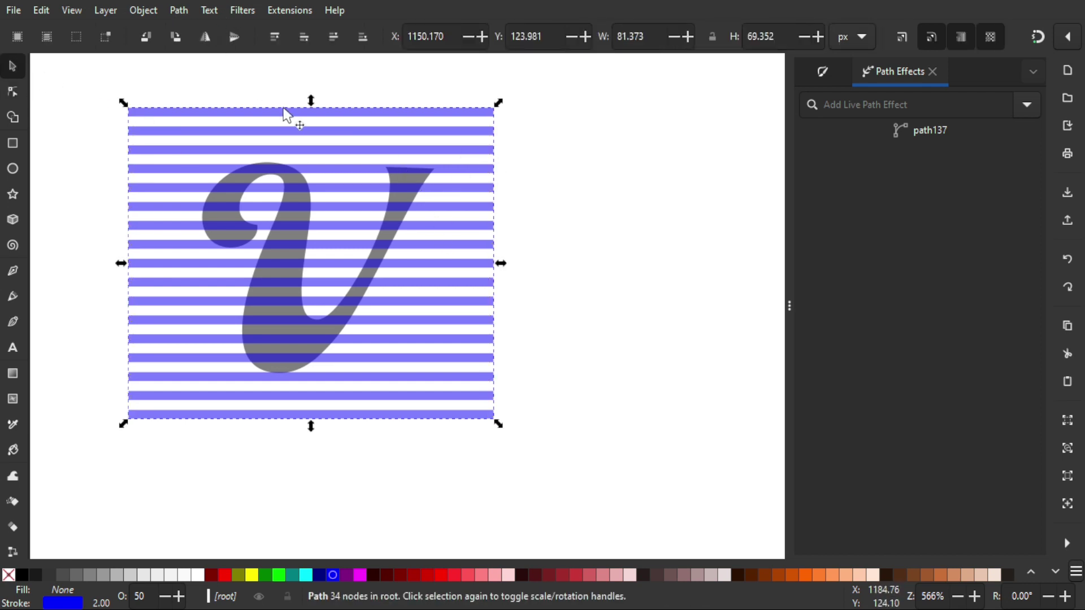
pyautogui.click(179, 11)
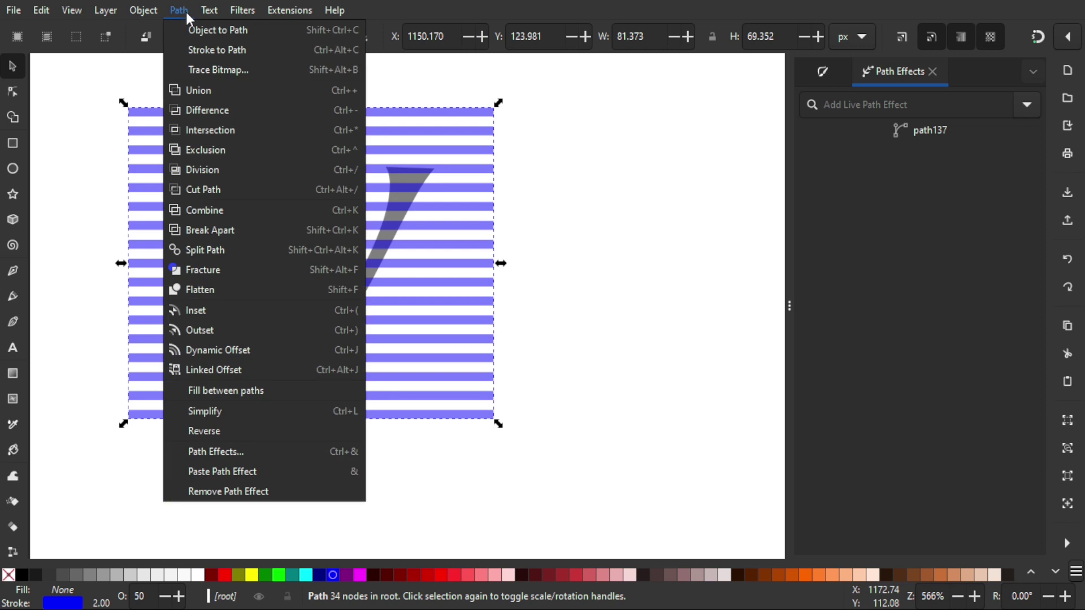
pyautogui.click(208, 45)
# Select the grey v beneath the stripes and duplicate it in place with Ctrl+D
pyautogui.click(14, 92)
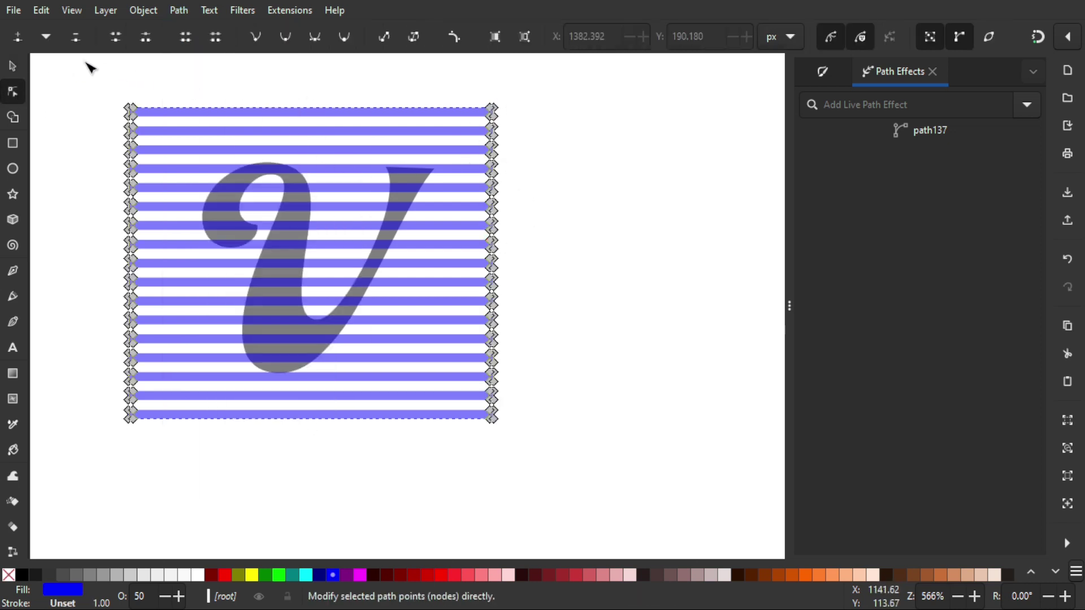
pyautogui.click(13, 66)
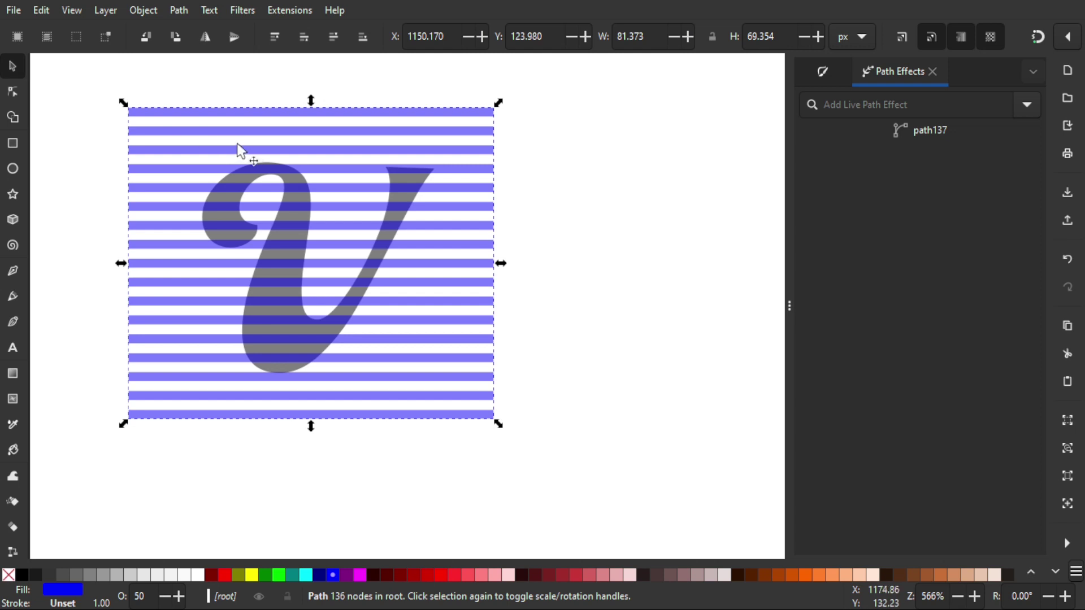
pyautogui.moveTo(428, 179); pyautogui.dragTo(450, 192)
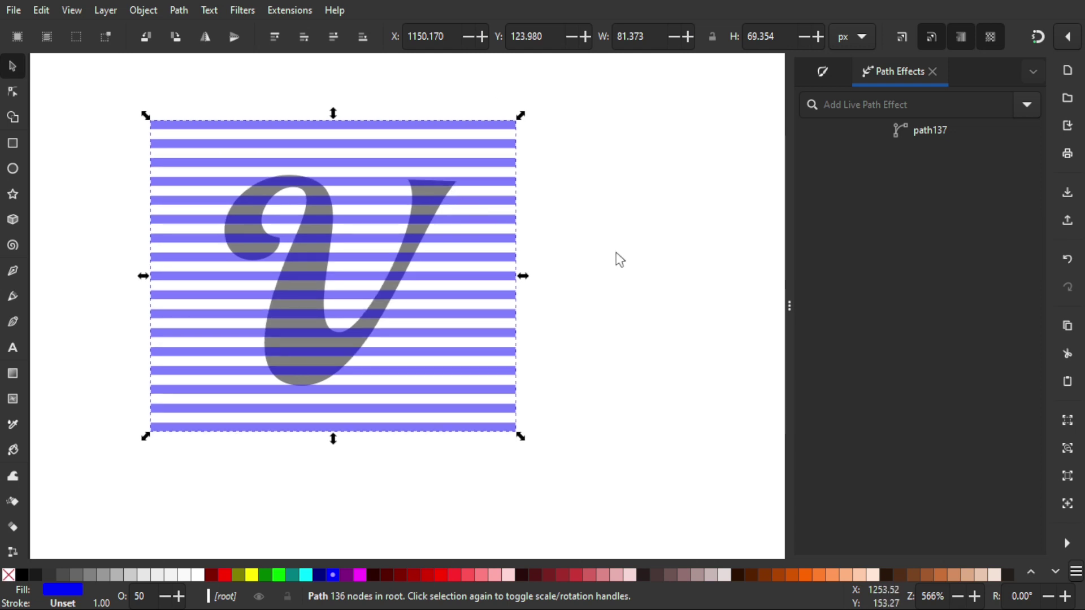
pyautogui.click(682, 227)
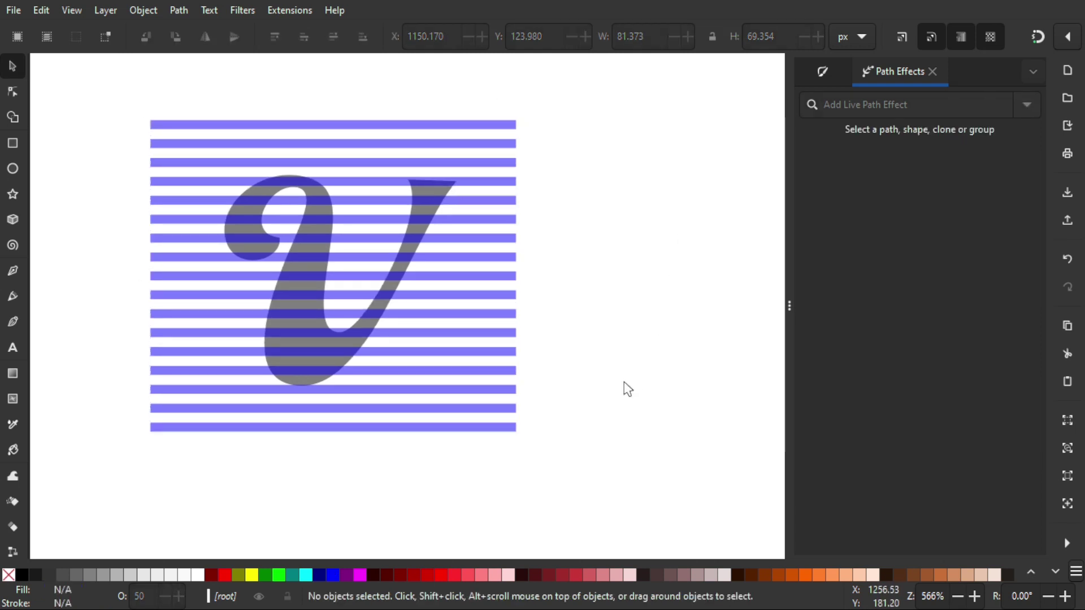
pyautogui.moveTo(607, 413); pyautogui.dragTo(180, 122)
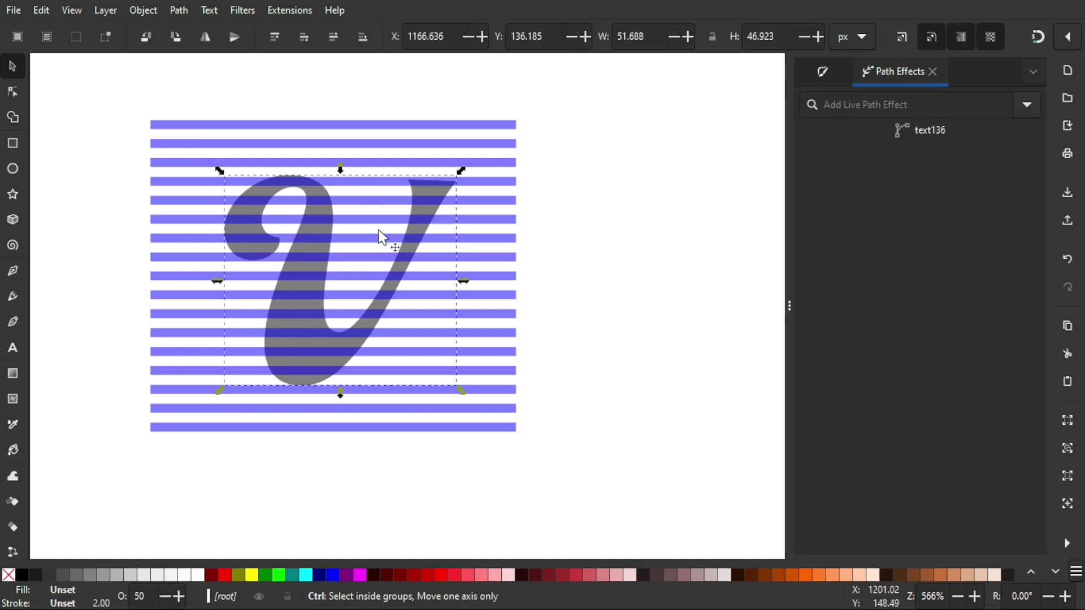
pyautogui.hotkey('ctrl', 'd')
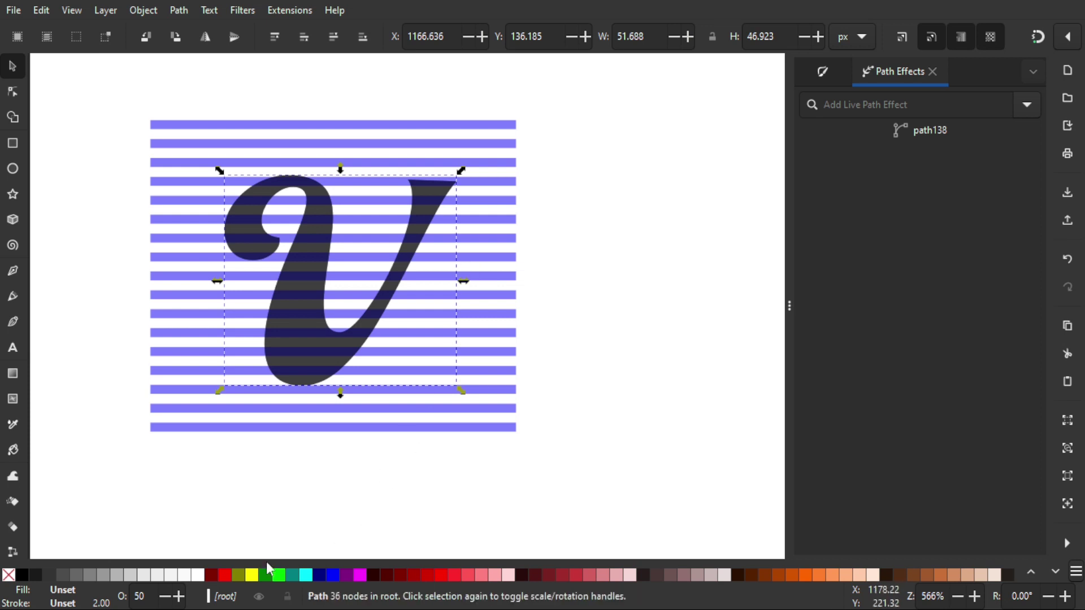
# Give the duplicate v a red stroke and remove its fill
pyautogui.keyDown('shift'); pyautogui.click(229, 575); pyautogui.keyUp('shift')
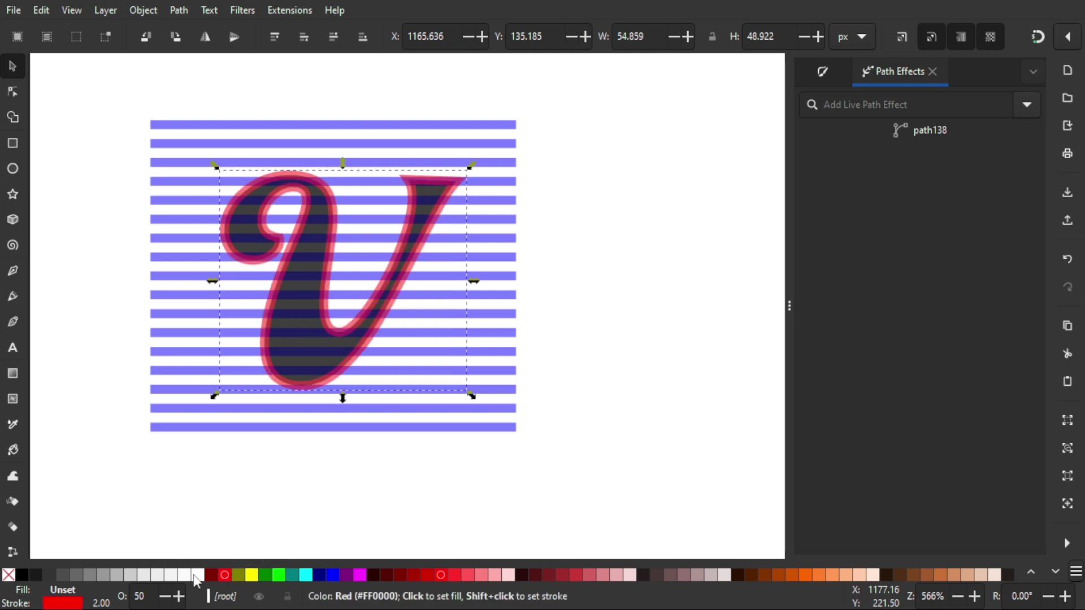
pyautogui.click(10, 579)
pyautogui.moveTo(417, 241); pyautogui.dragTo(437, 240)
pyautogui.scroll(6, 319, 300)
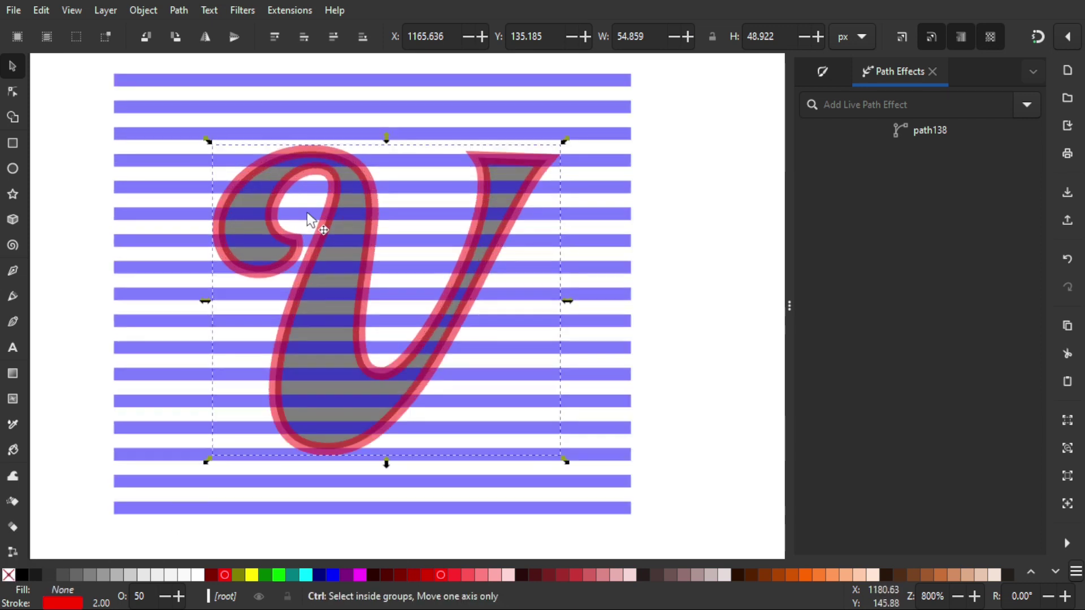
pyautogui.scroll(-1, 374, 217)
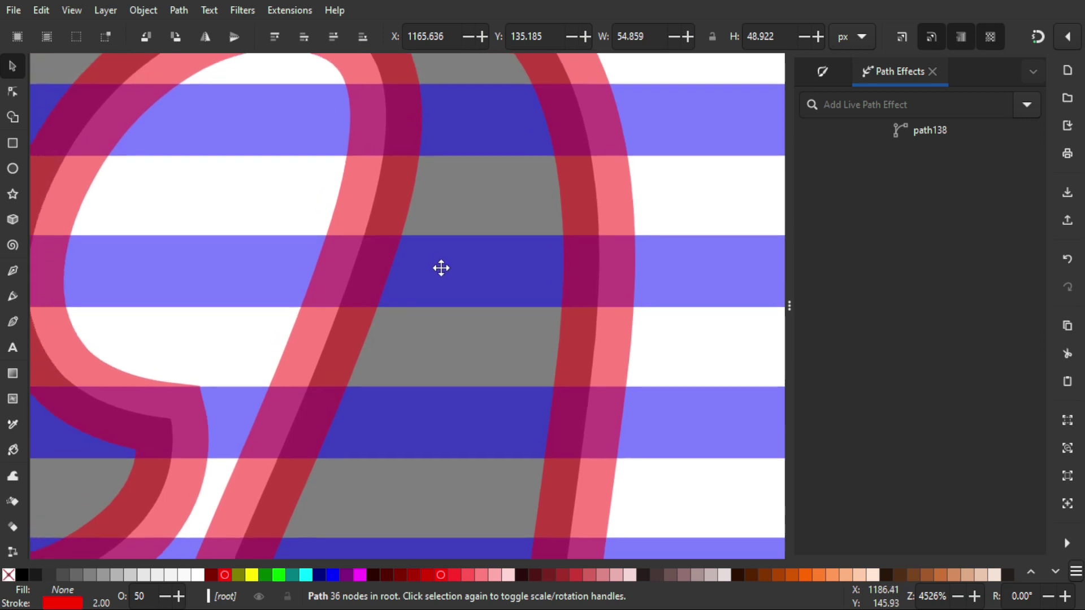
pyautogui.scroll(-2, 477, 241)
pyautogui.hscroll(-3, 477, 241)
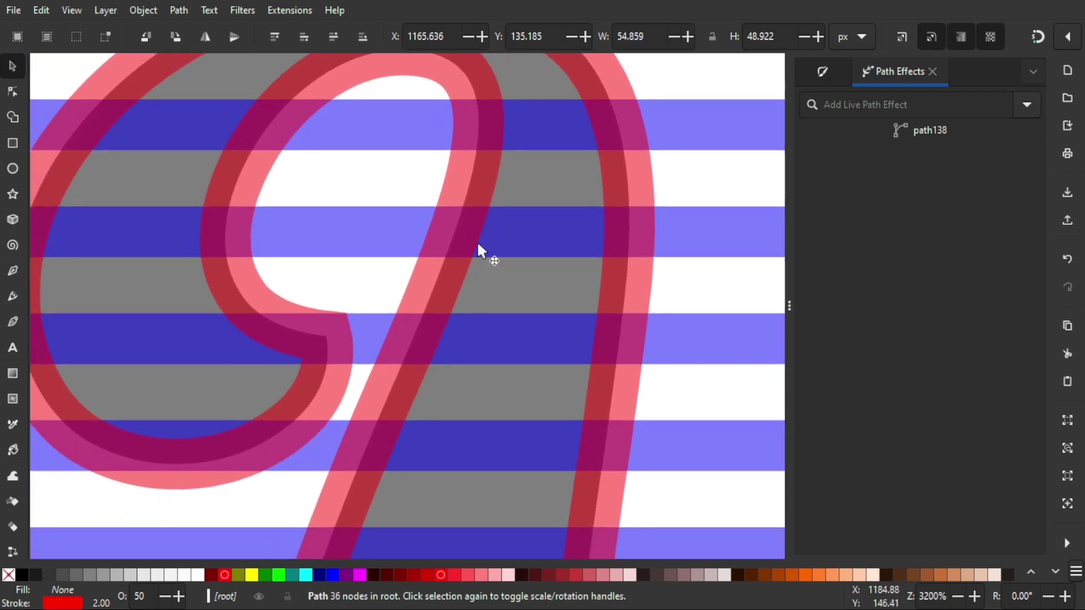
pyautogui.hscroll(-5, 316, 357)
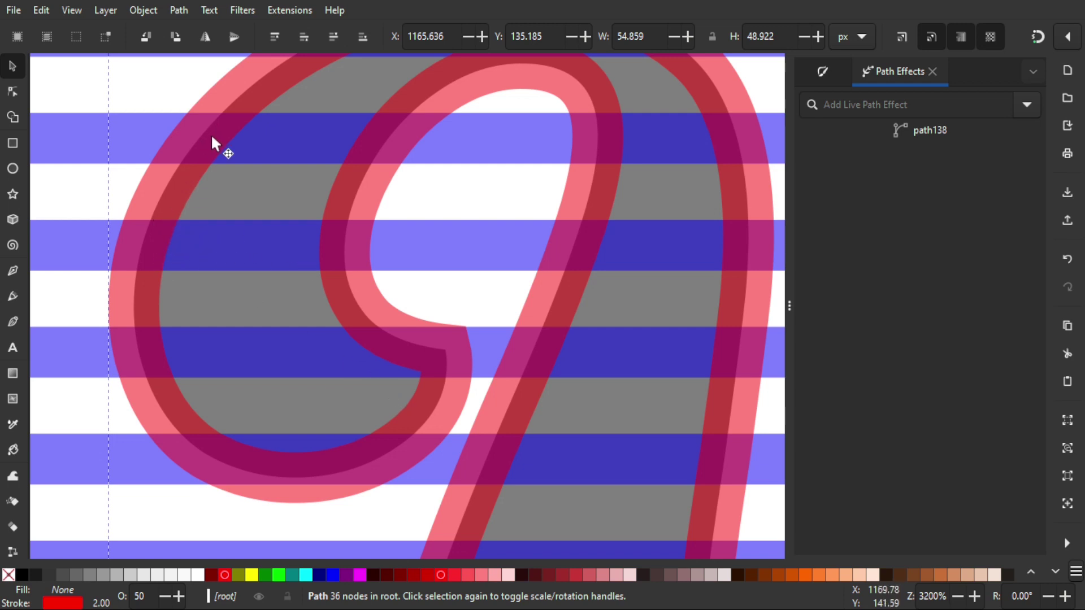
# Set the red outline's stroke width to 2 px, after first trying 2.5 px
pyautogui.click(822, 71)
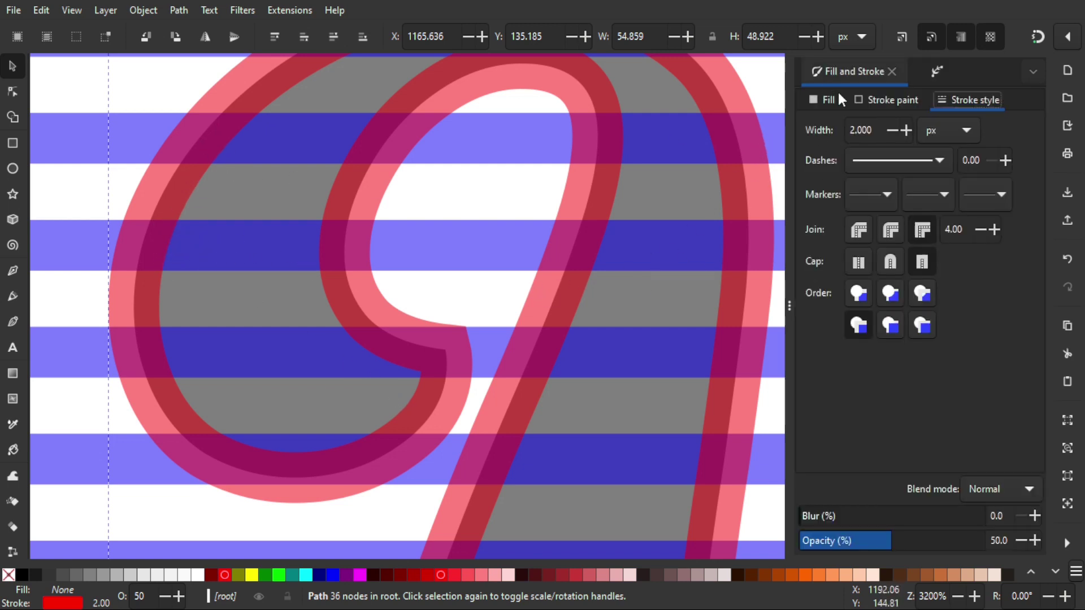
pyautogui.doubleClick(860, 129)
pyautogui.write('2.5')
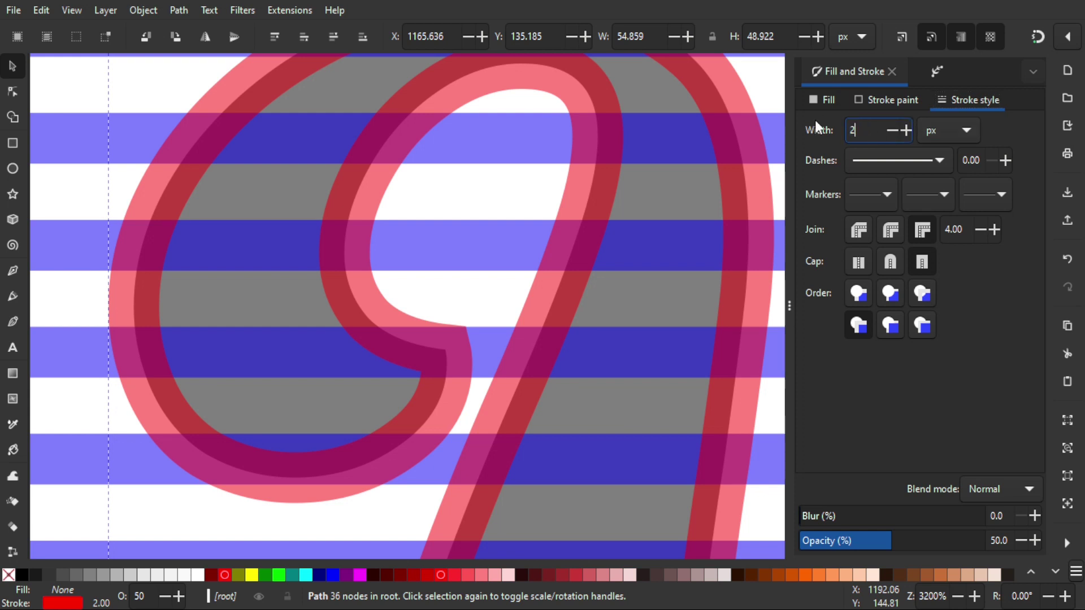
pyautogui.press('Return')
pyautogui.moveTo(486, 205); pyautogui.dragTo(436, 206)
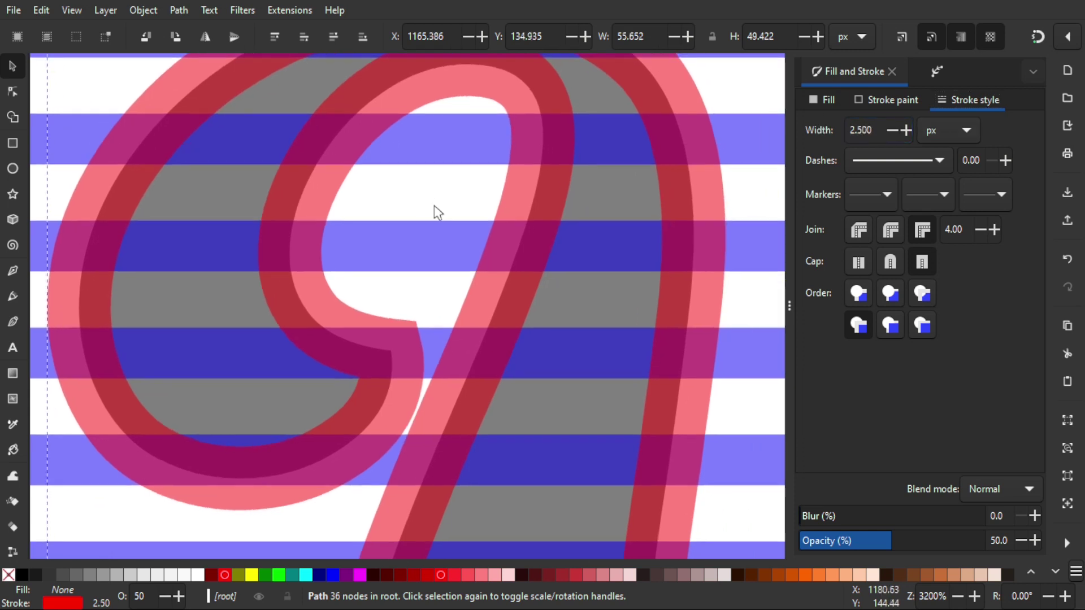
pyautogui.scroll(-1, 436, 206)
pyautogui.moveTo(591, 189); pyautogui.dragTo(481, 187)
pyautogui.keyDown('ctrl'); pyautogui.scroll(-1, 480, 186); pyautogui.keyUp('ctrl')
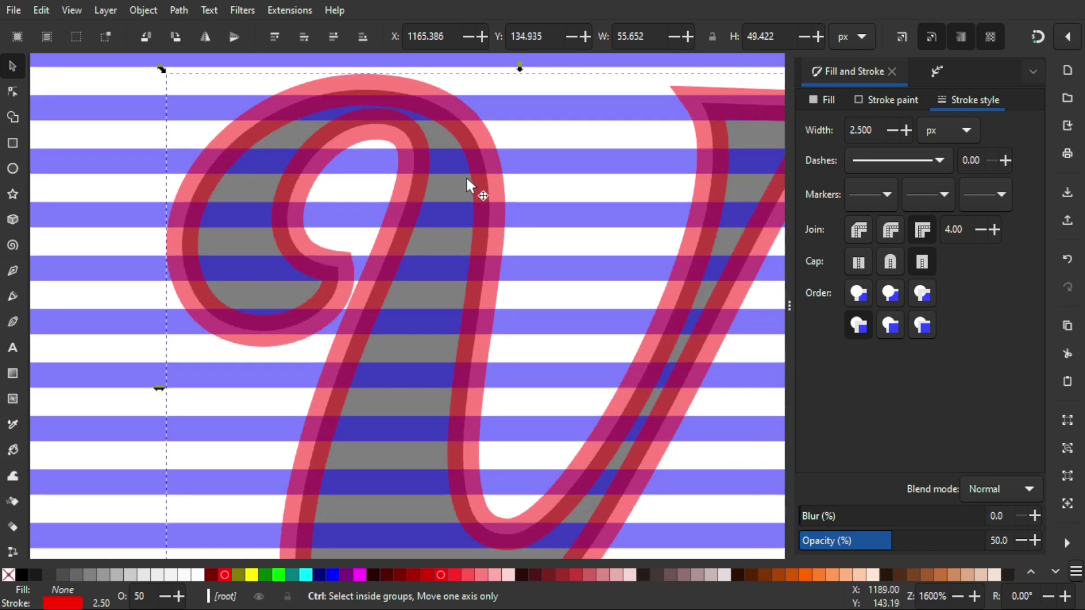
pyautogui.click(863, 130)
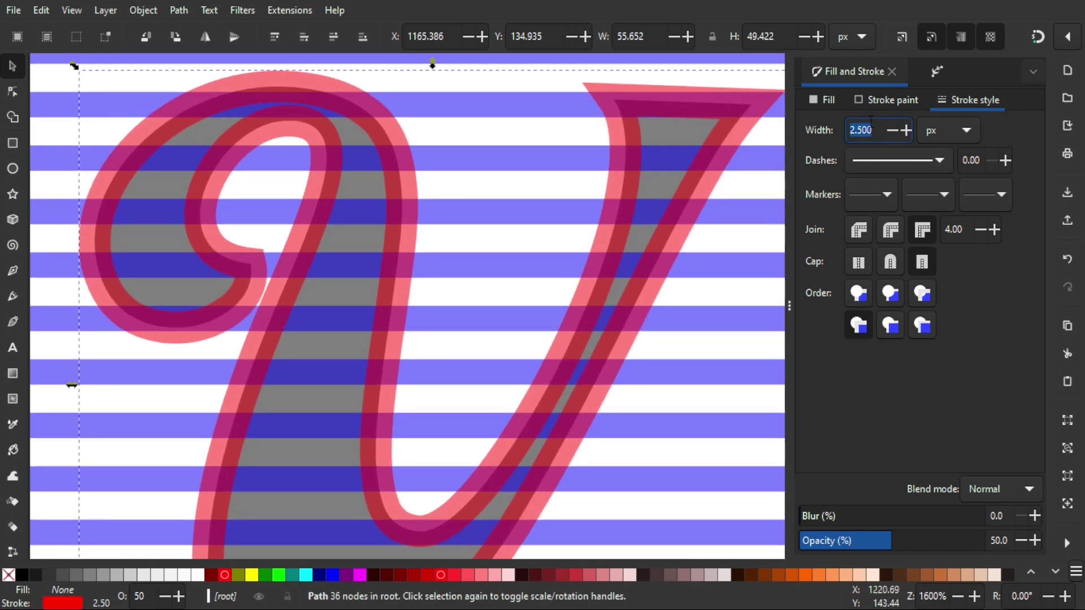
pyautogui.write('2')
pyautogui.press('Return')
pyautogui.keyDown('ctrl'); pyautogui.scroll(-1, 531, 217); pyautogui.keyUp('ctrl')
pyautogui.keyDown('ctrl'); pyautogui.scroll(1, 517, 199); pyautogui.keyUp('ctrl')
pyautogui.moveTo(513, 193)
pyautogui.mouseDown()
pyautogui.moveTo(531, 198)
pyautogui.moveTo(475, 200)
pyautogui.moveTo(514, 198)
pyautogui.mouseUp()
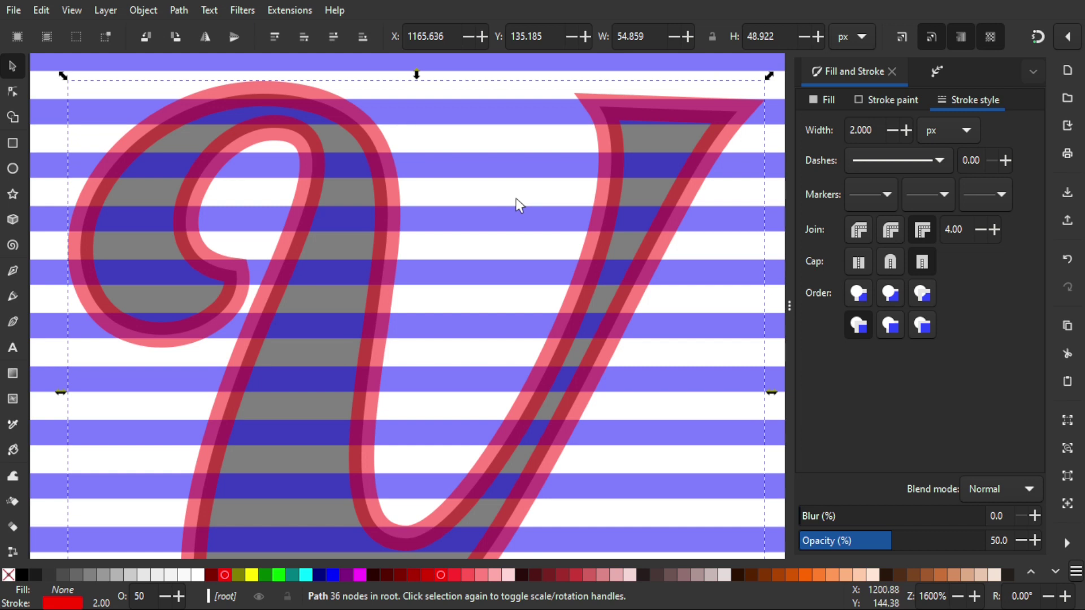
# Convert the red stroke into a filled path with Stroke to Path (Ctrl+Alt+C)
pyautogui.click(177, 11)
pyautogui.press('Escape')
pyautogui.hotkey('ctrl', 'alt', 'c')
pyautogui.keyDown('ctrl'); pyautogui.scroll(-1, 430, 198); pyautogui.keyUp('ctrl')
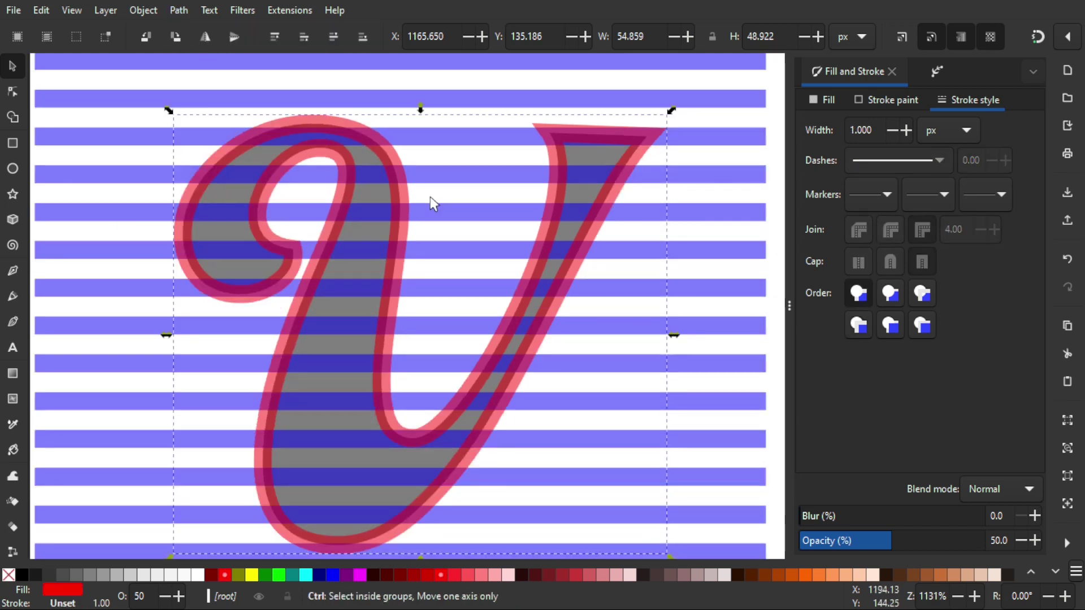
# Raise the letter outline above the stripes and subtract it from the stripe block with Path > Difference
pyautogui.click(274, 42)
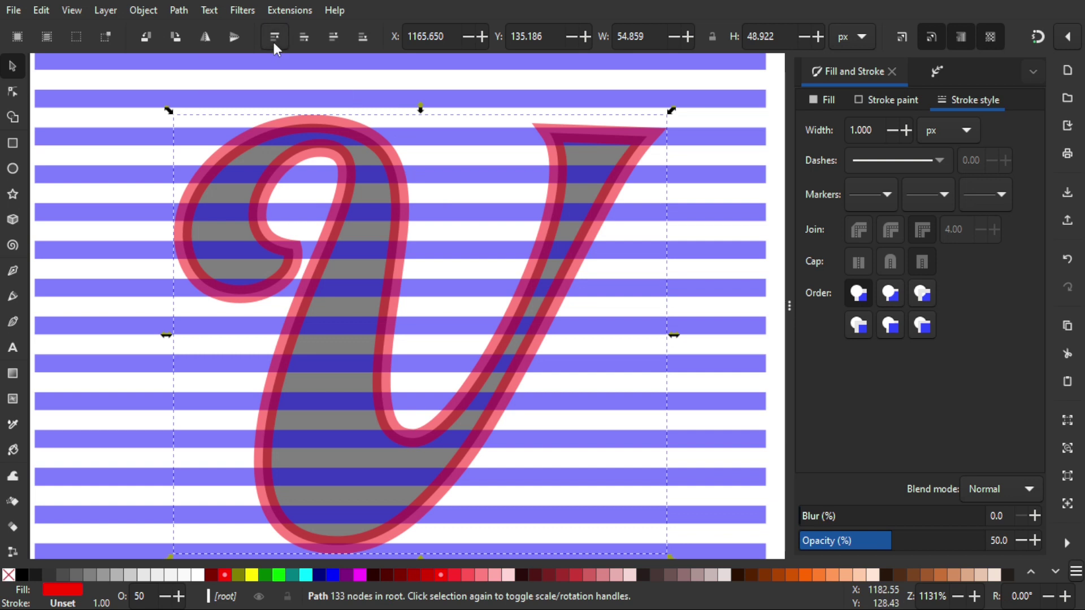
pyautogui.keyDown('shift'); pyautogui.click(741, 140); pyautogui.keyUp('shift')
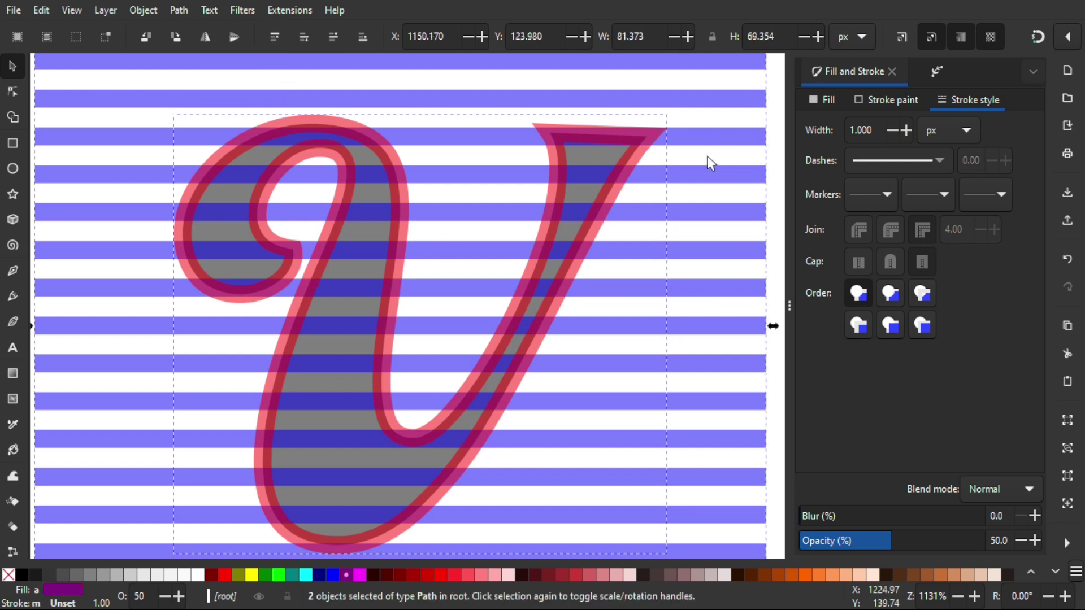
pyautogui.click(180, 11)
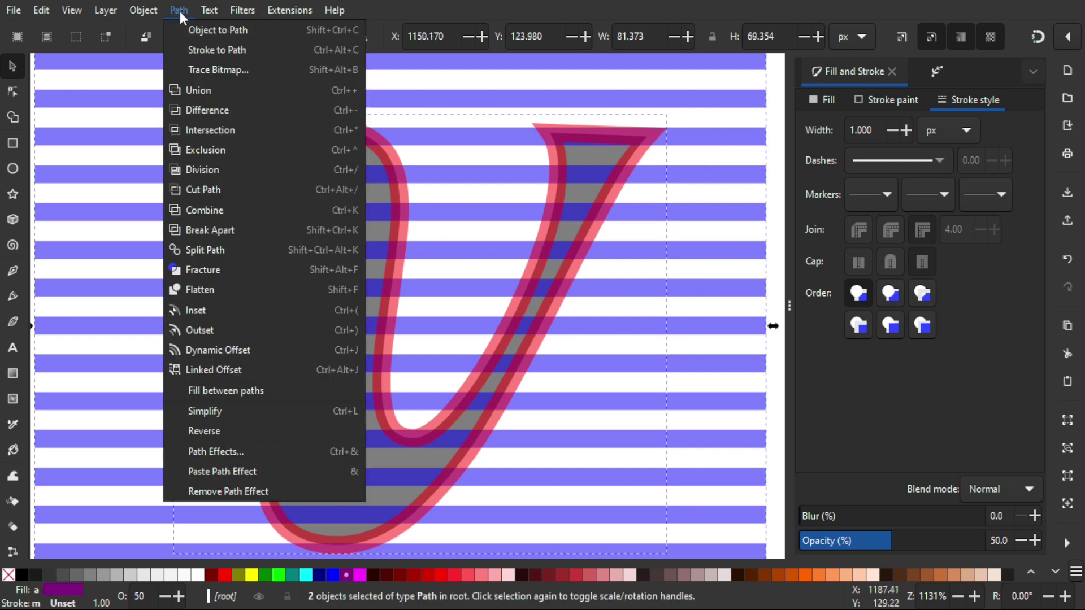
pyautogui.click(213, 110)
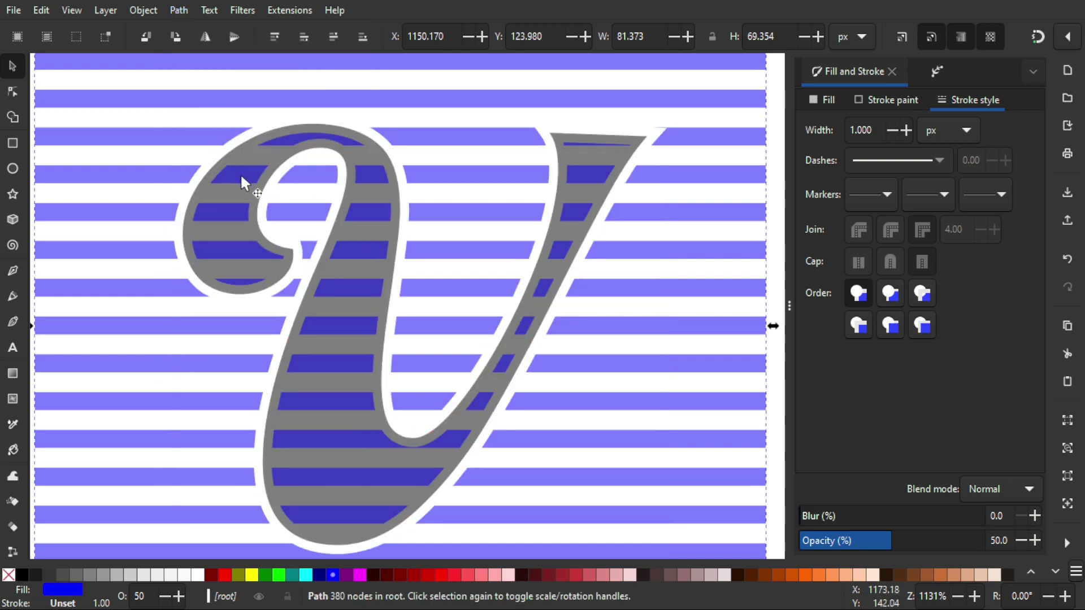
pyautogui.scroll(-1, 239, 173)
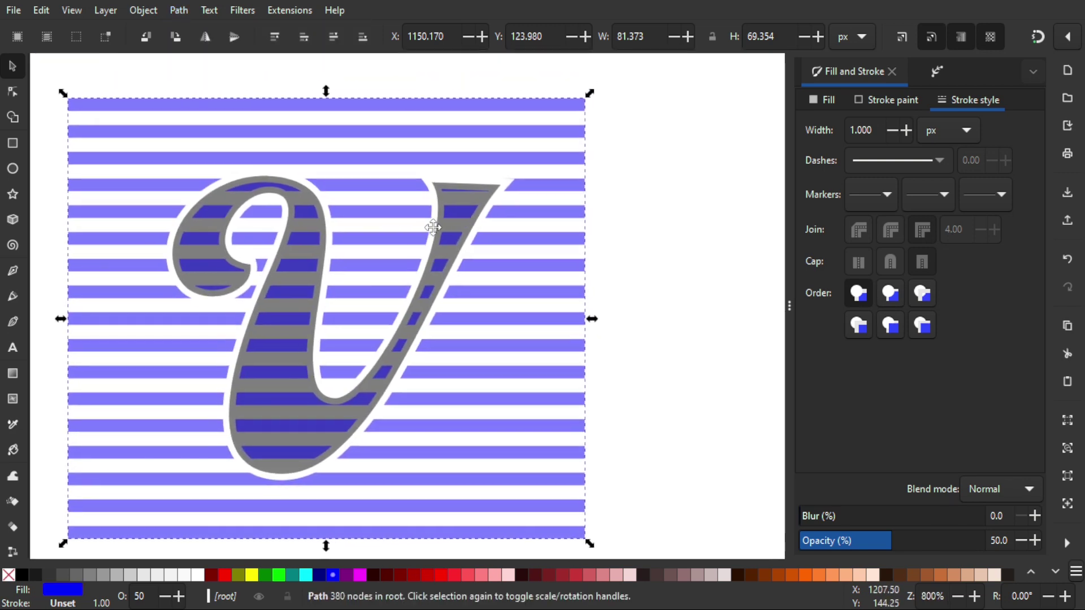
pyautogui.scroll(-1, 444, 238)
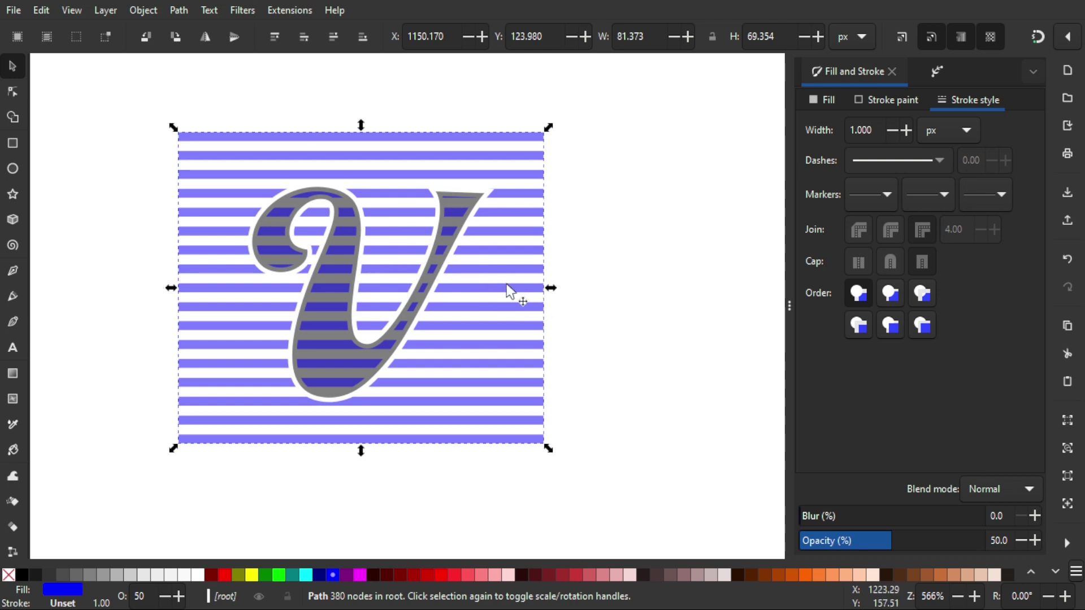
pyautogui.hscroll(2, 491, 284)
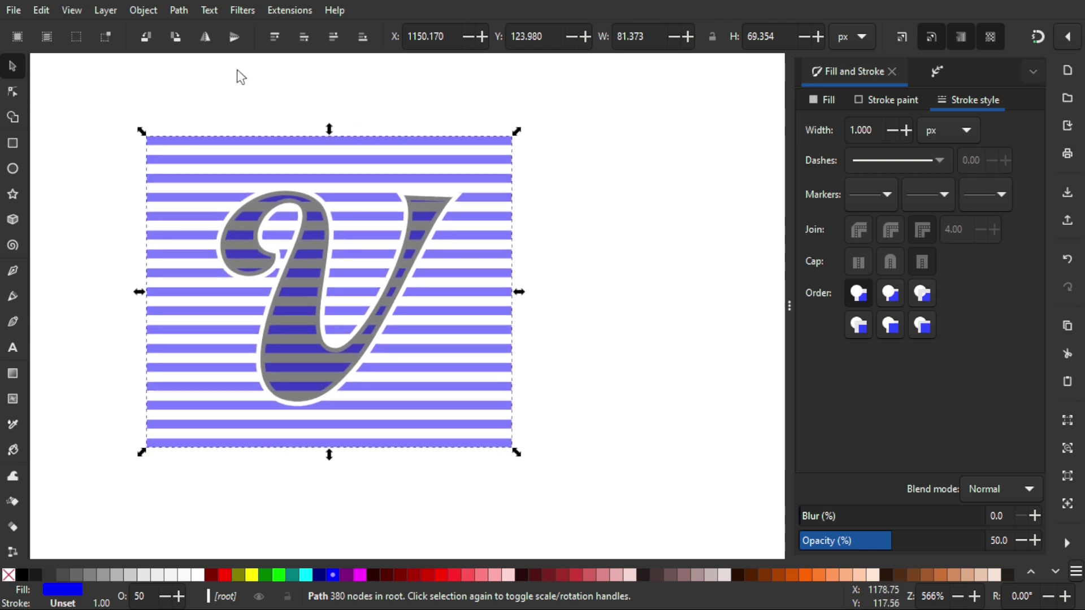
# Break the cut stripes apart into separate pieces and deselect them
pyautogui.click(178, 10)
pyautogui.click(207, 229)
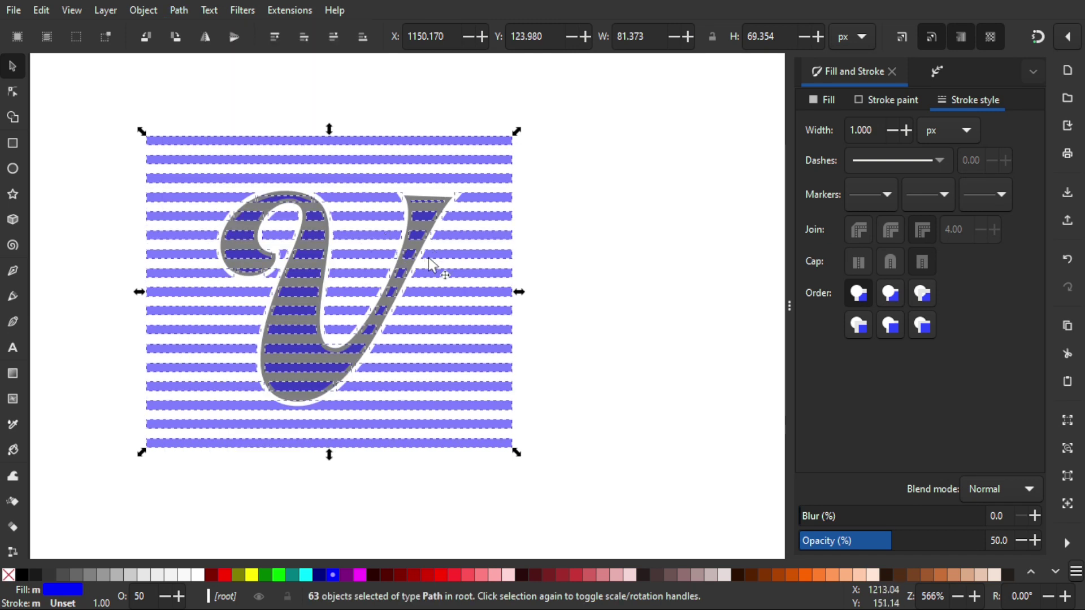
pyautogui.click(649, 197)
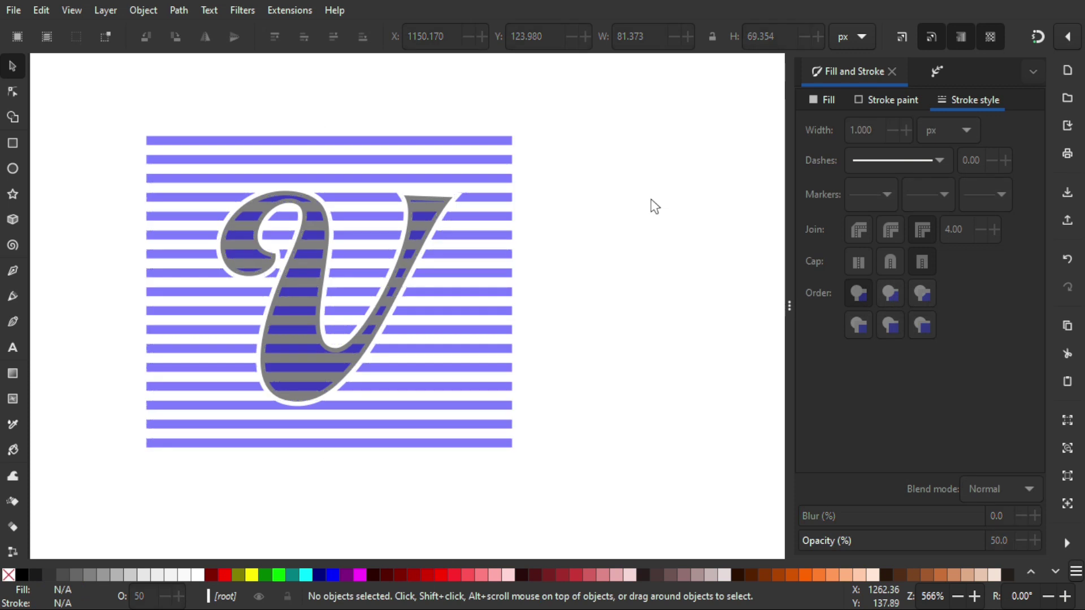
# Alt-drag a touch-select line across the 36 outer stripe pieces and delete them
pyautogui.press('alt')
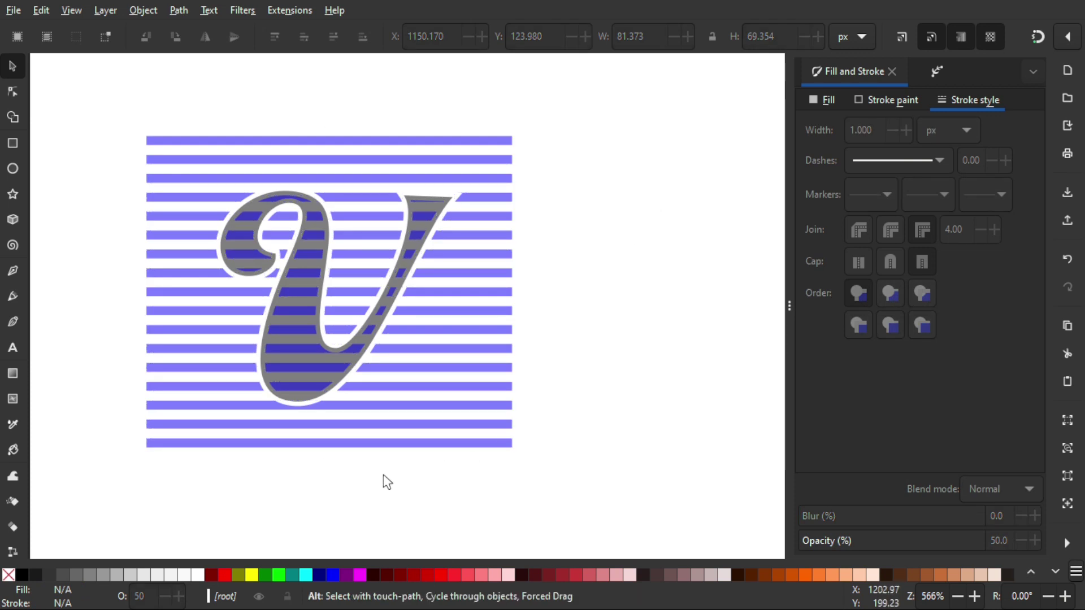
pyautogui.moveTo(383, 473)
pyautogui.mouseDown()
pyautogui.moveTo(438, 370)
pyautogui.moveTo(486, 215)
pyautogui.moveTo(476, 141)
pyautogui.moveTo(311, 139)
pyautogui.moveTo(160, 186)
pyautogui.moveTo(211, 395)
pyautogui.moveTo(230, 416)
pyautogui.moveTo(195, 224)
pyautogui.mouseUp()
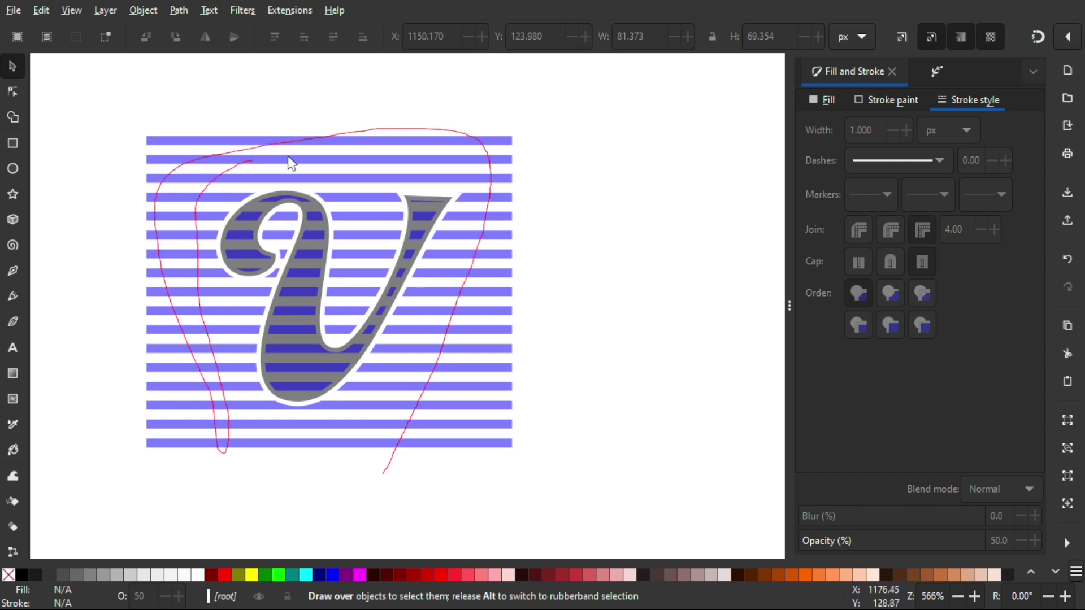
pyautogui.moveTo(364, 224)
pyautogui.mouseDown()
pyautogui.moveTo(355, 317)
pyautogui.moveTo(364, 265)
pyautogui.moveTo(377, 262)
pyautogui.mouseUp()
pyautogui.moveTo(382, 206); pyautogui.dragTo(401, 221)
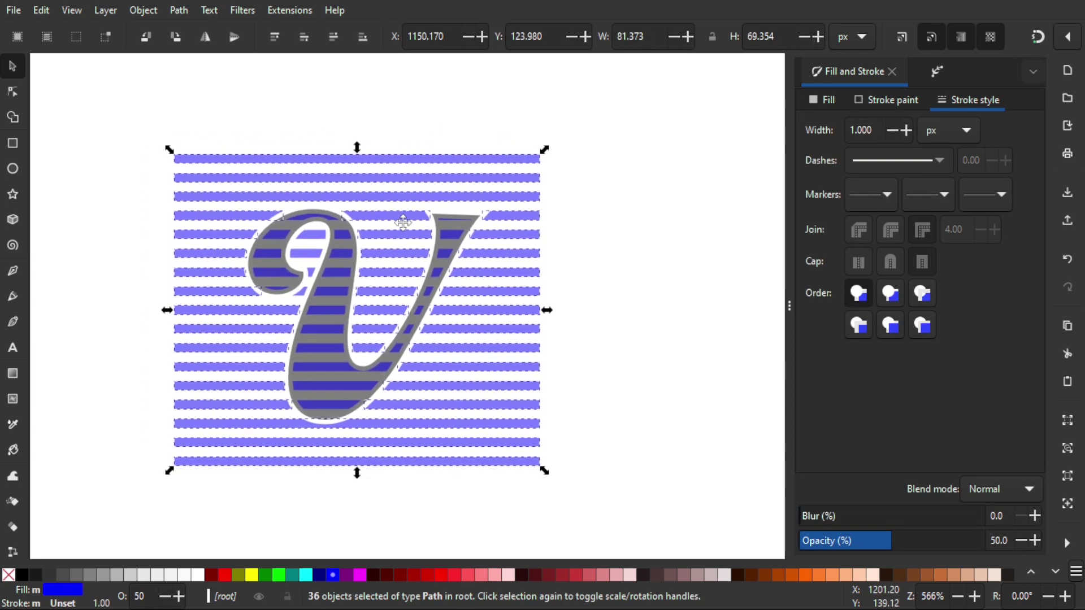
pyautogui.press('Delete')
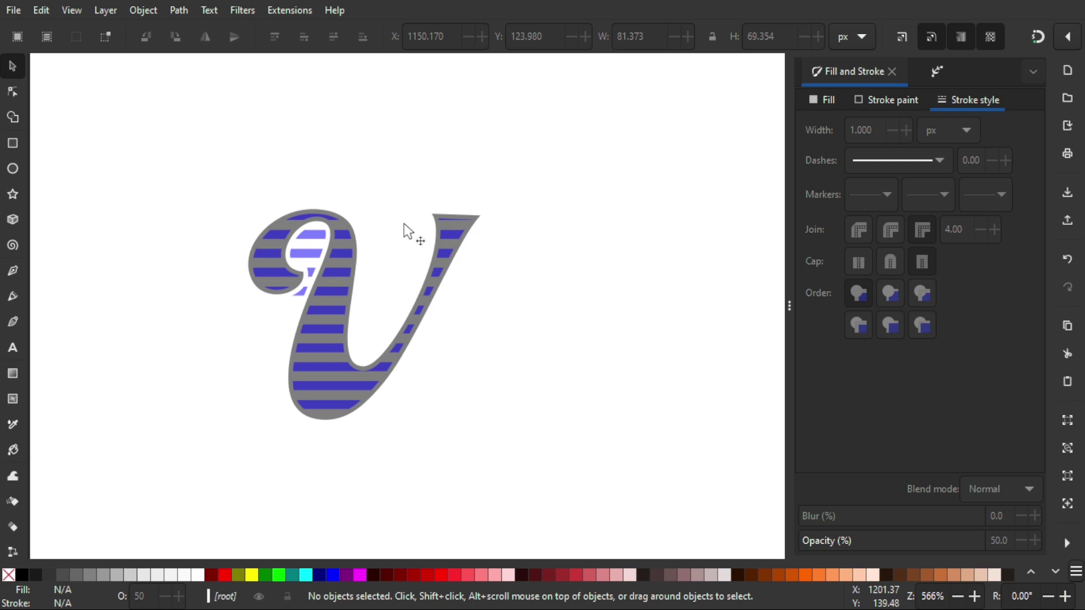
# Touch-select and delete the stray light stripes inside the v's inner loop
pyautogui.keyDown('ctrl'); pyautogui.scroll(3, 324, 297); pyautogui.keyUp('ctrl')
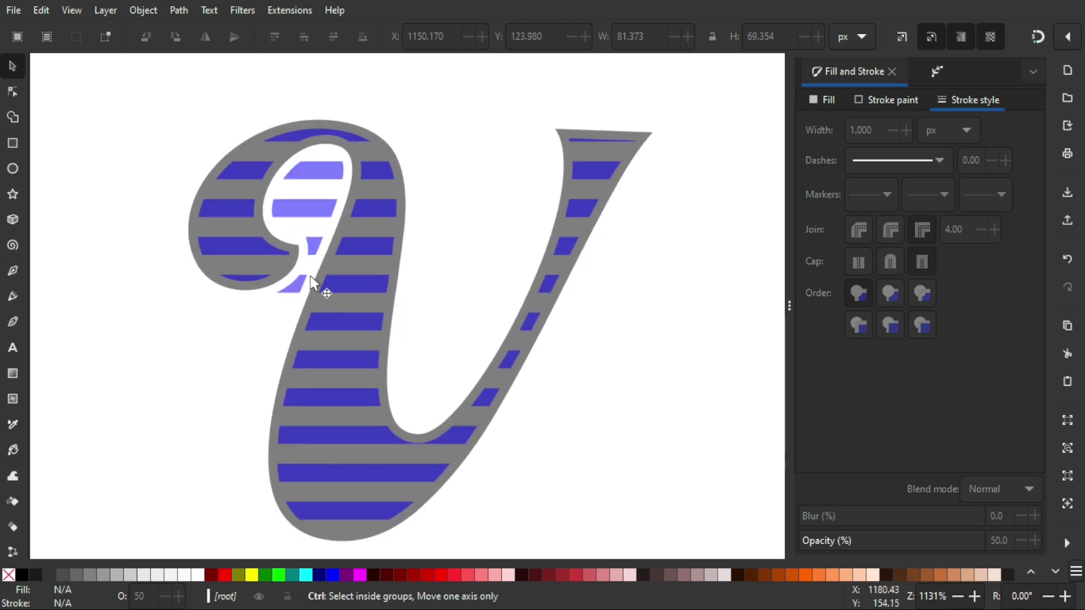
pyautogui.moveTo(264, 321)
pyautogui.keyDown('alt'); pyautogui.mouseDown()
pyautogui.moveTo(312, 250)
pyautogui.moveTo(315, 164)
pyautogui.mouseUp(); pyautogui.keyUp('alt')
pyautogui.moveTo(322, 121)
pyautogui.keyDown('alt'); pyautogui.mouseDown()
pyautogui.moveTo(308, 260)
pyautogui.moveTo(282, 315)
pyautogui.moveTo(273, 309)
pyautogui.mouseUp(); pyautogui.keyUp('alt')
pyautogui.press('Delete')
pyautogui.keyDown('ctrl'); pyautogui.scroll(-3, 303, 243); pyautogui.keyUp('ctrl')
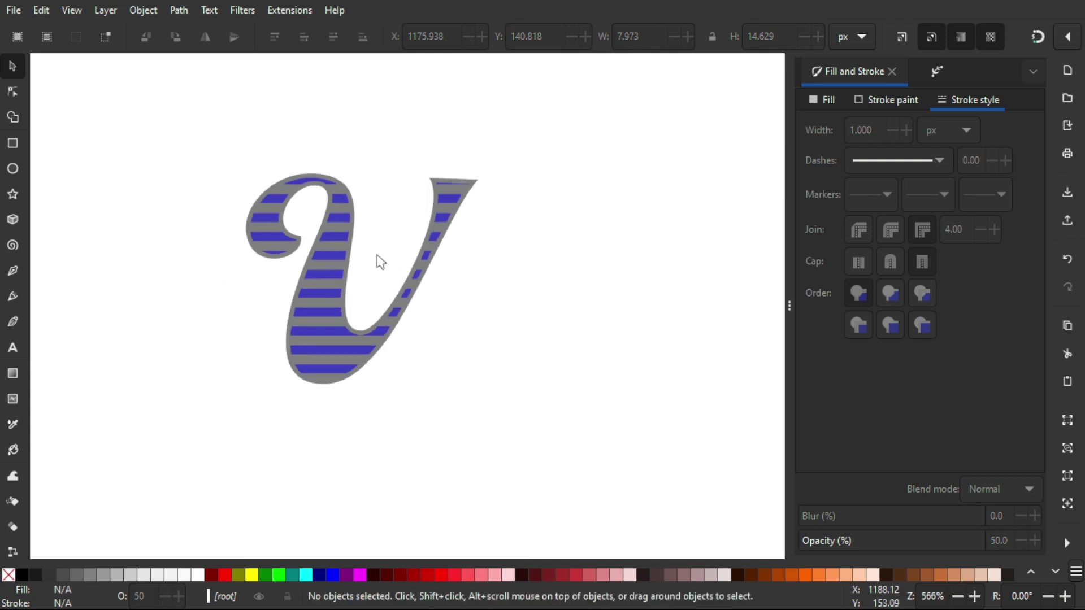
pyautogui.keyDown('ctrl'); pyautogui.scroll(1, 432, 284); pyautogui.keyUp('ctrl')
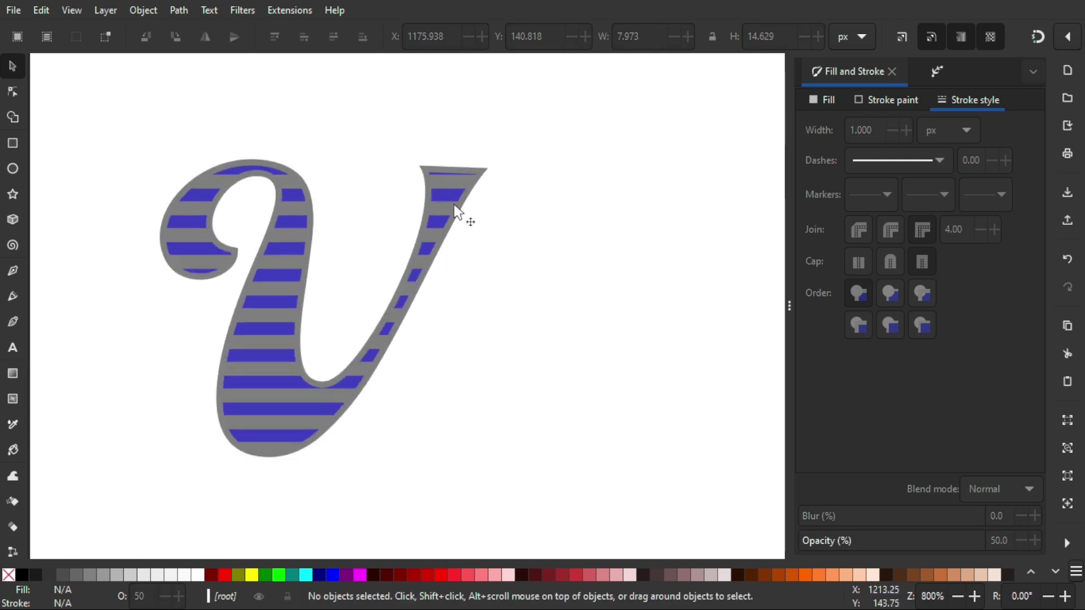
# Test-move the blue stripe atop the right arm, then undo the move
pyautogui.click(450, 195)
pyautogui.moveTo(448, 194); pyautogui.dragTo(470, 232)
pyautogui.hotkey('ctrl', 'z')
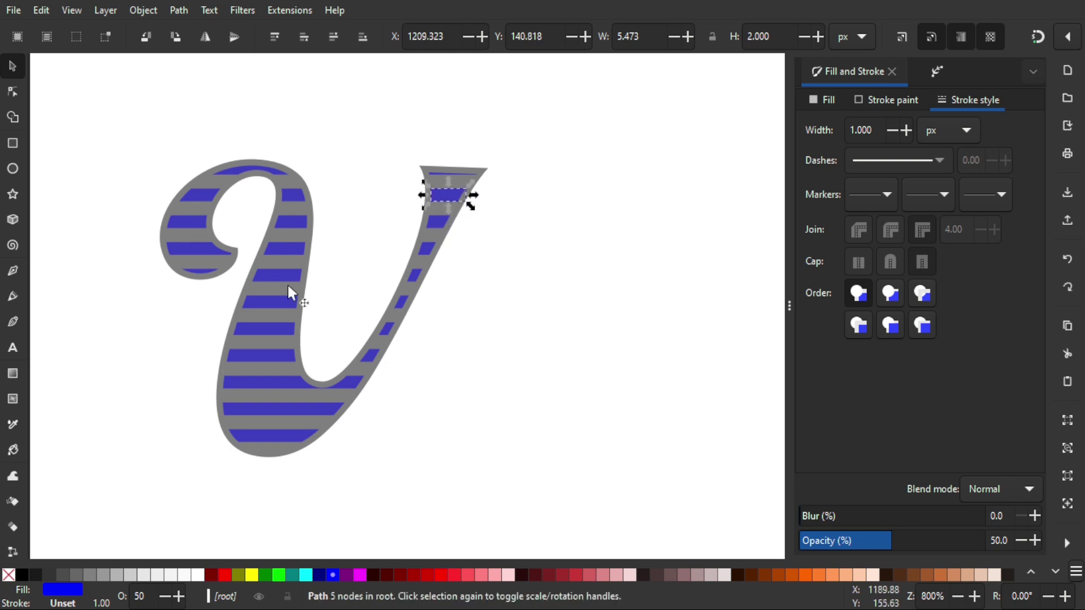
# Select all stripes with the same blue fill and union the 23 pieces into one path
pyautogui.rightClick(450, 195)
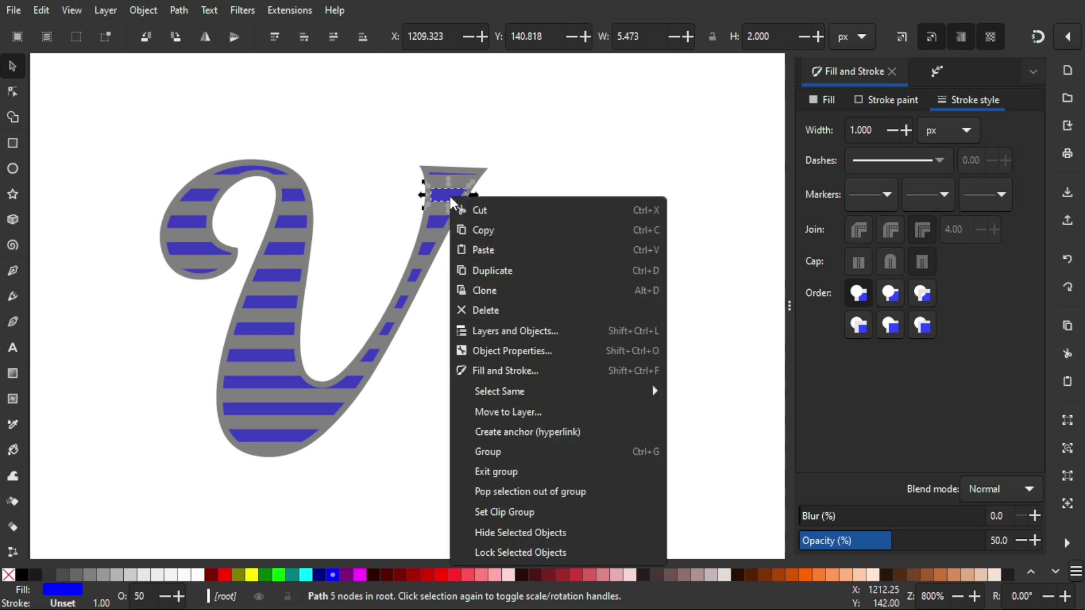
pyautogui.moveTo(499, 394)
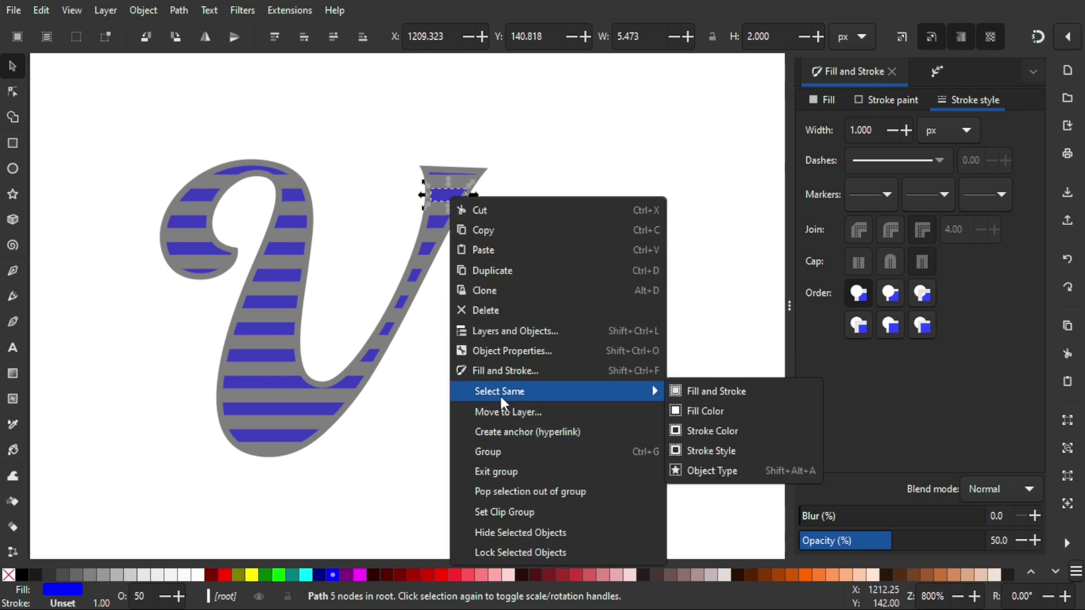
pyautogui.click(705, 413)
pyautogui.moveTo(332, 339); pyautogui.dragTo(391, 340)
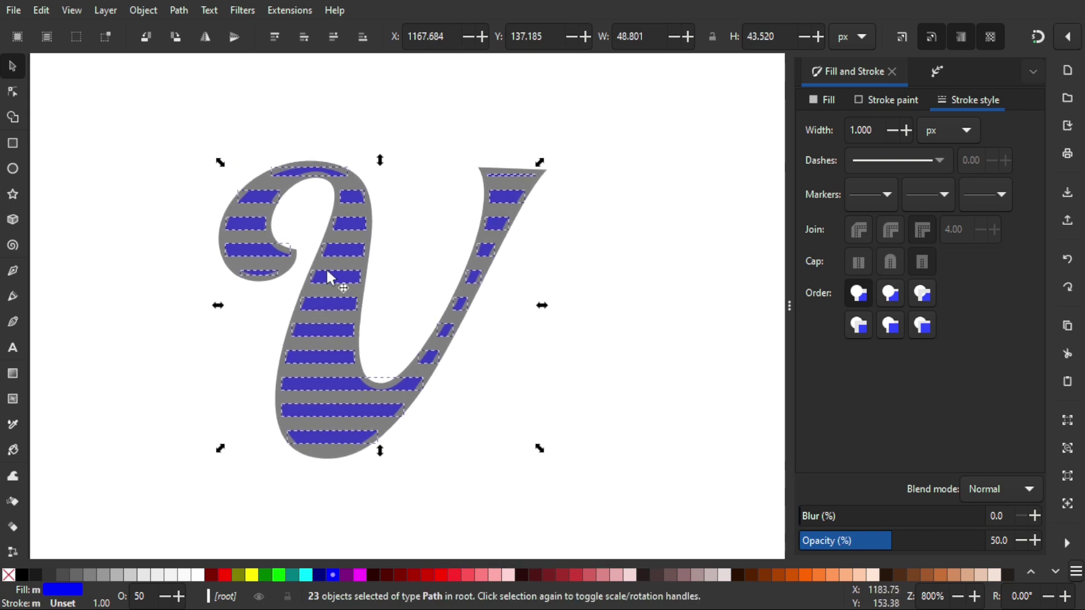
pyautogui.hscroll(-2, 548, 418)
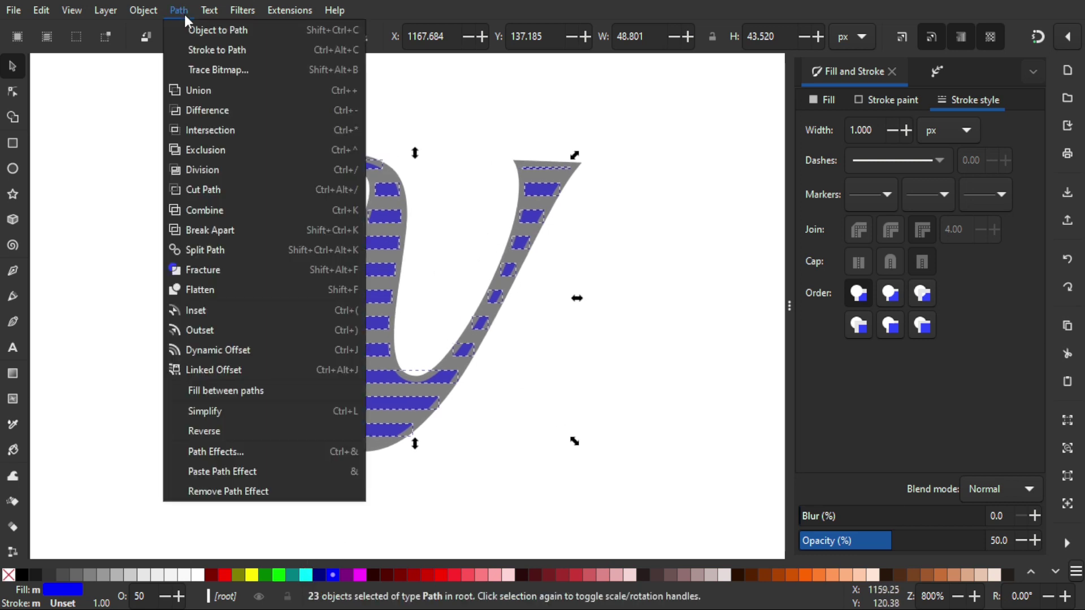
pyautogui.click(199, 90)
pyautogui.moveTo(628, 351); pyautogui.dragTo(599, 364)
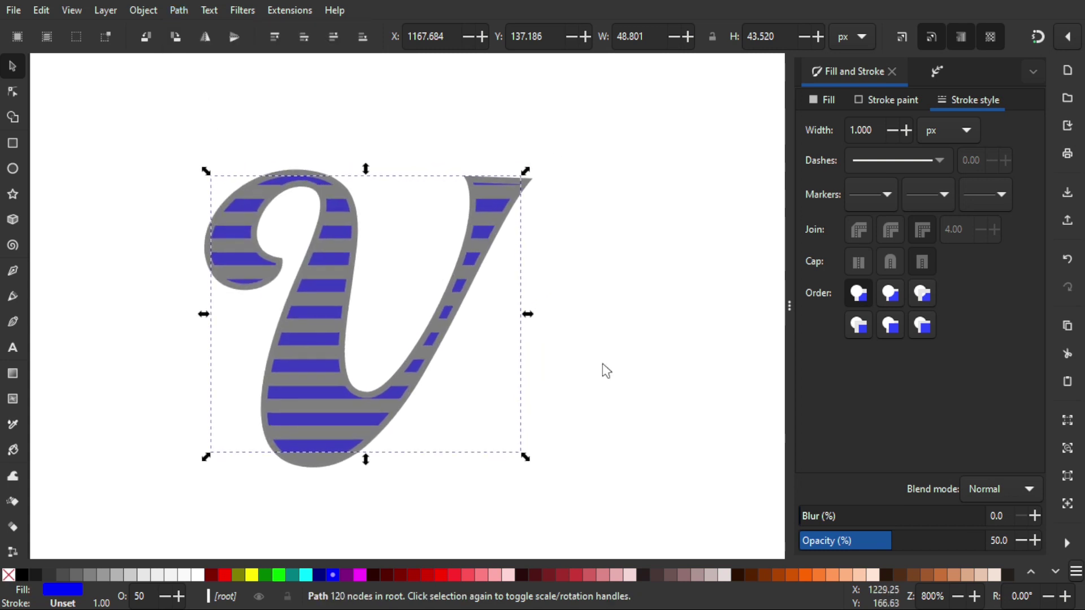
pyautogui.moveTo(332, 345); pyautogui.dragTo(360, 330)
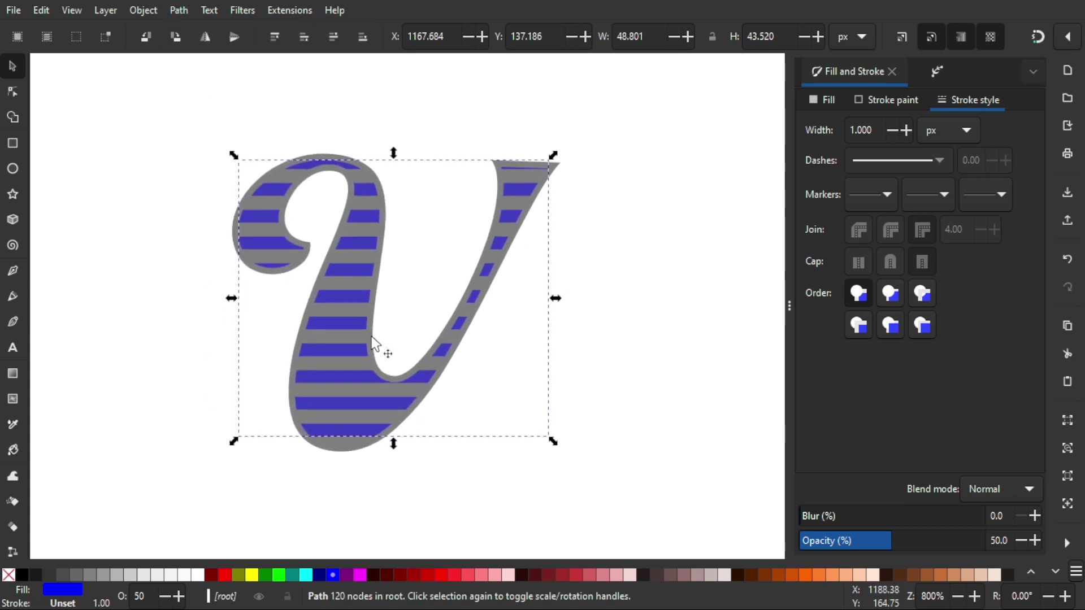
pyautogui.scroll(-1, 523, 336)
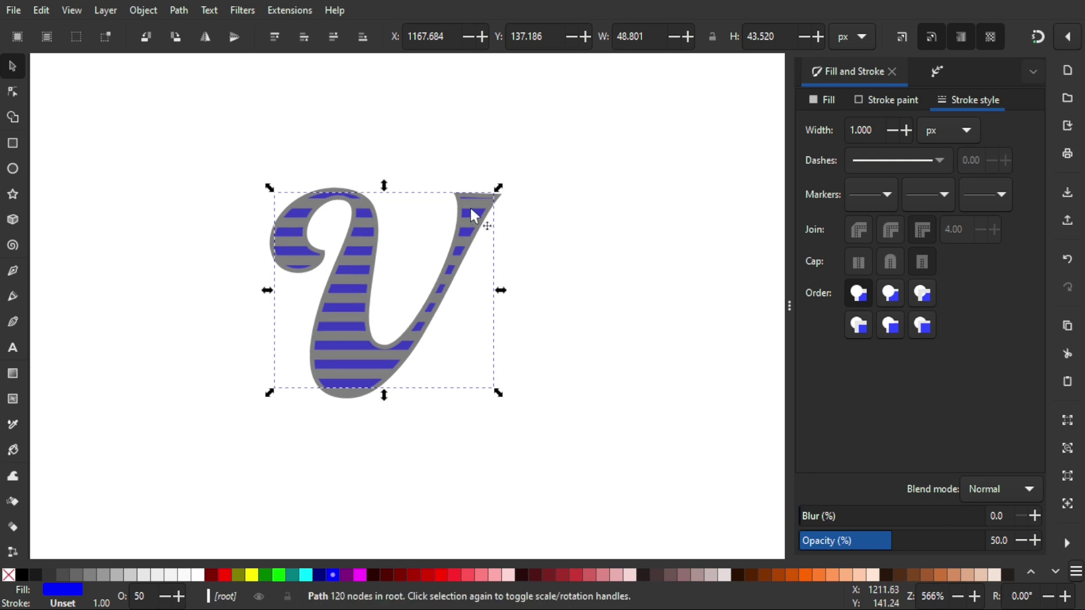
pyautogui.scroll(6, 455, 201)
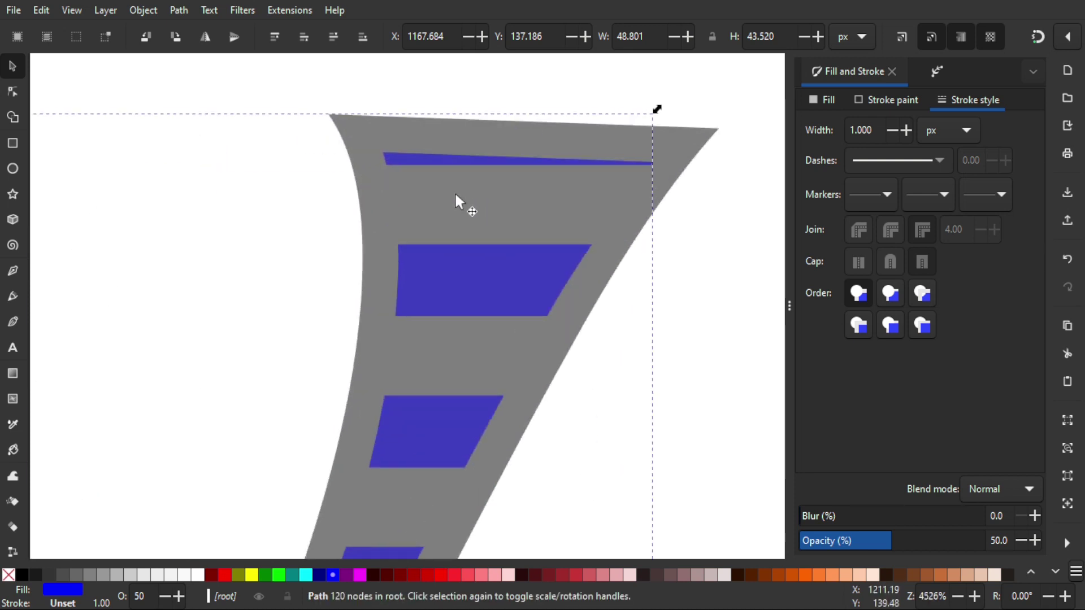
# Delete the four nodes of the top sliver with the Node tool, leaving 117 nodes, then deselect
pyautogui.click(12, 93)
pyautogui.scroll(-2, 431, 140)
pyautogui.moveTo(616, 116); pyautogui.dragTo(333, 182)
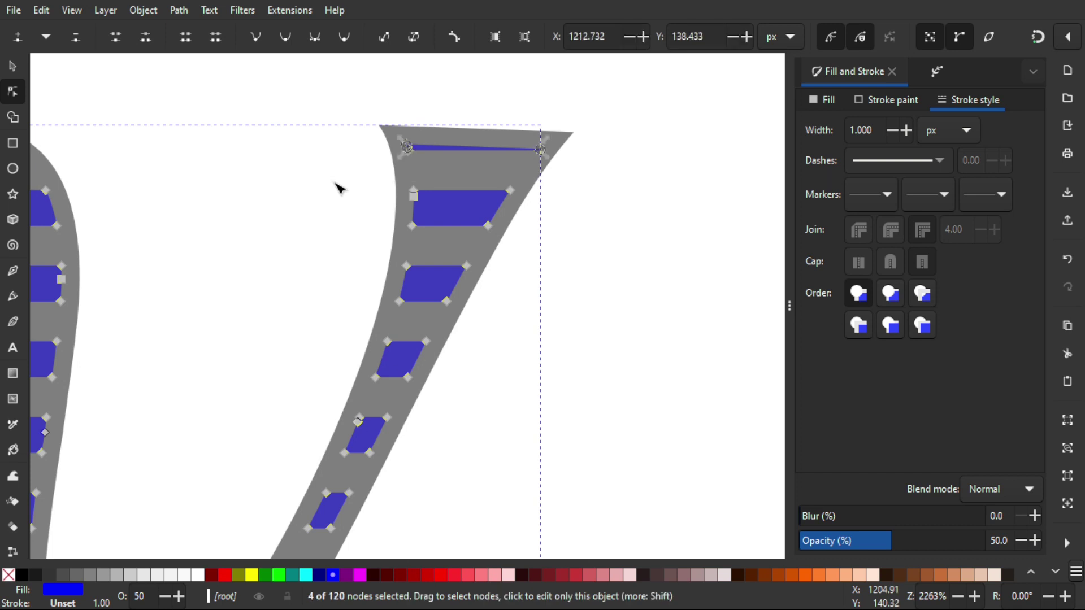
pyautogui.click(334, 182)
pyautogui.scroll(-3, 322, 203)
pyautogui.click(12, 66)
pyautogui.moveTo(270, 195); pyautogui.dragTo(341, 166)
pyautogui.moveTo(478, 285); pyautogui.dragTo(520, 281)
pyautogui.press('Escape')
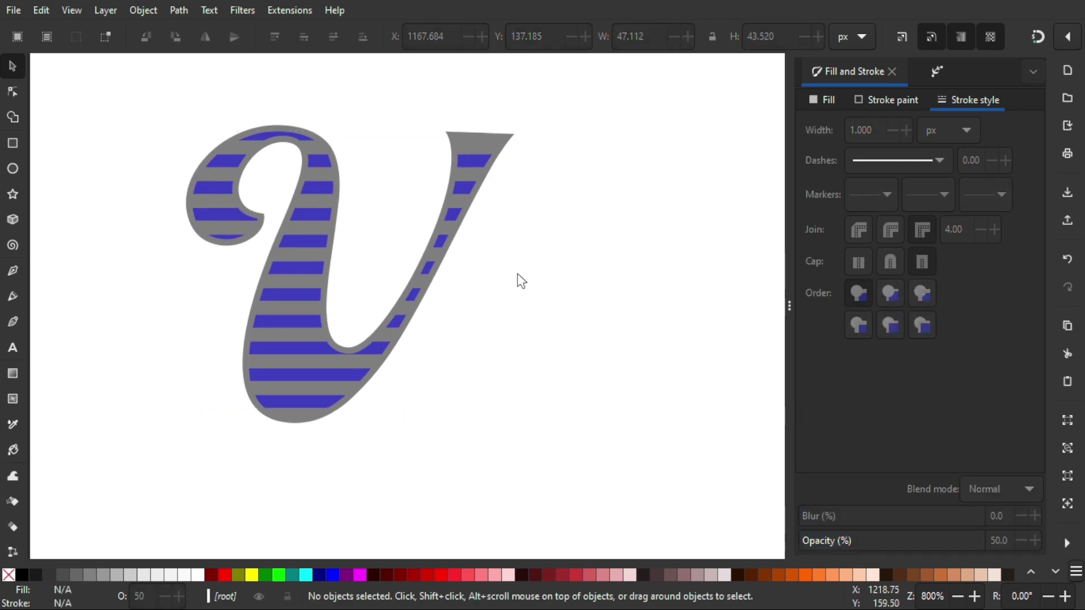
pyautogui.press('ctrl')
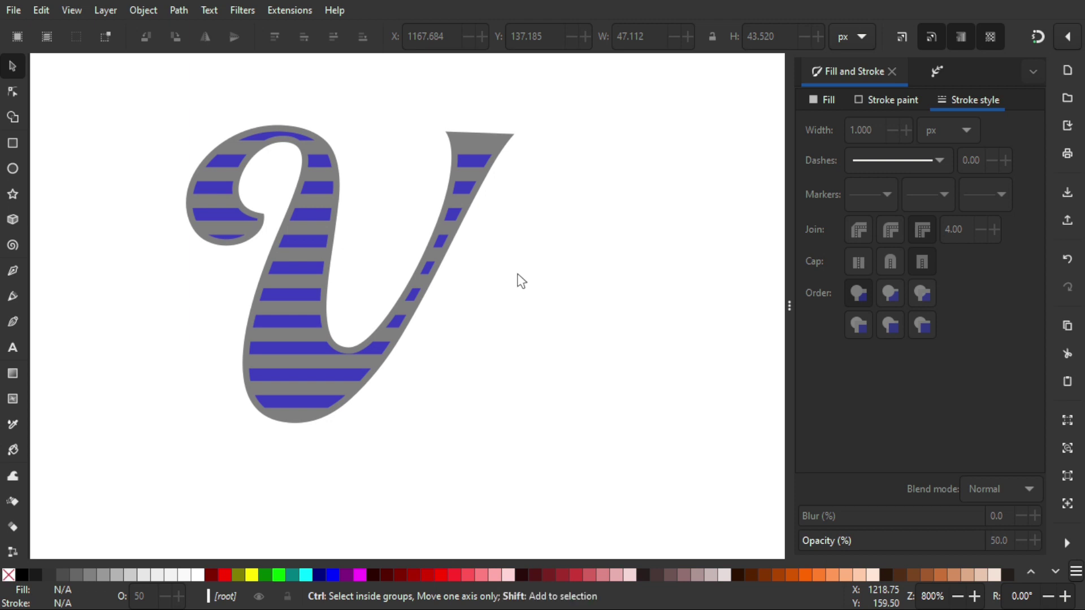
pyautogui.hotkey('ctrl', 'shift', '0')
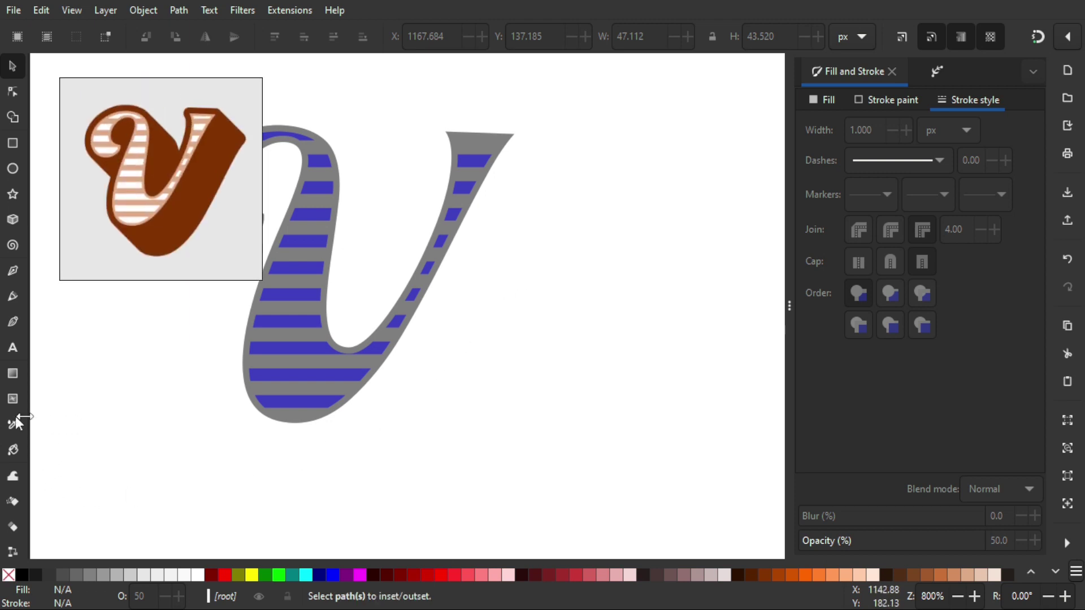
pyautogui.press('Escape')
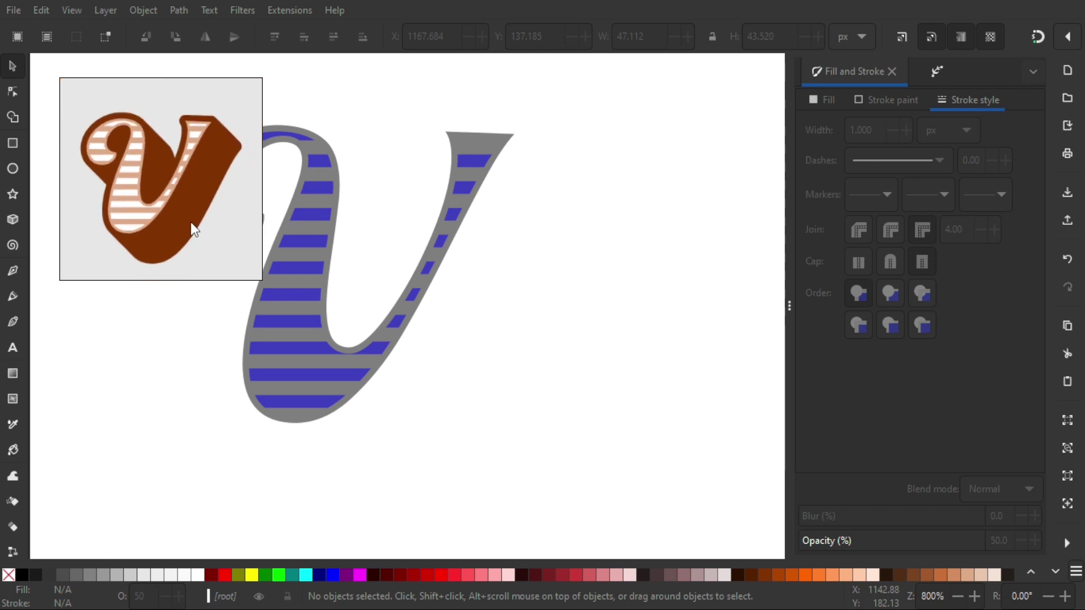
pyautogui.hotkey('ctrl', ')')
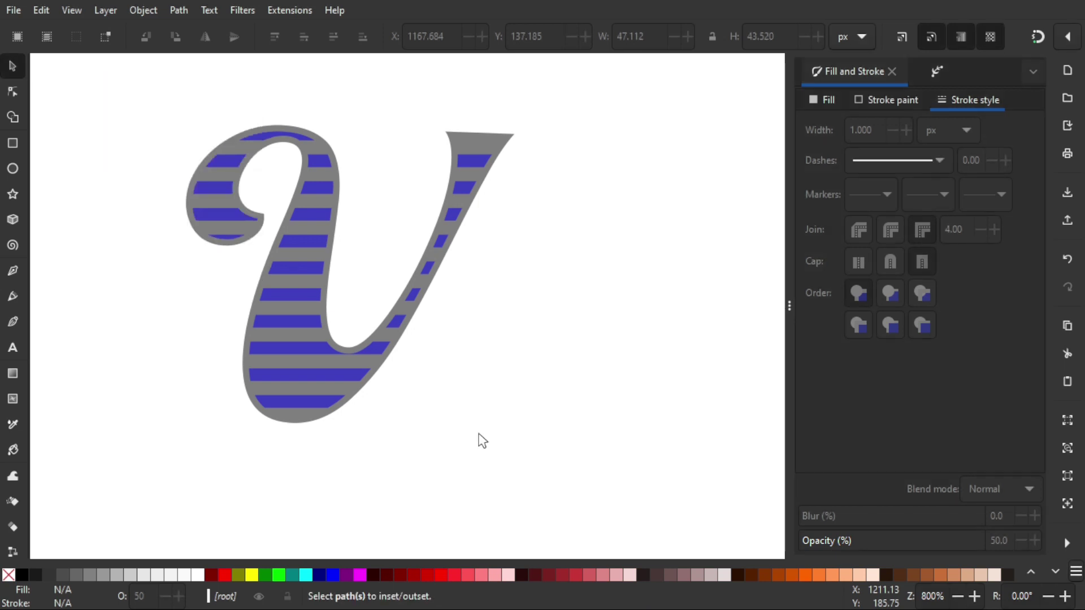
# Duplicate the half-transparent striped V with Ctrl+D and fill the copy red (#FF0000)
pyautogui.click(472, 137)
pyautogui.scroll(-1, 504, 248)
pyautogui.moveTo(506, 248); pyautogui.dragTo(469, 229)
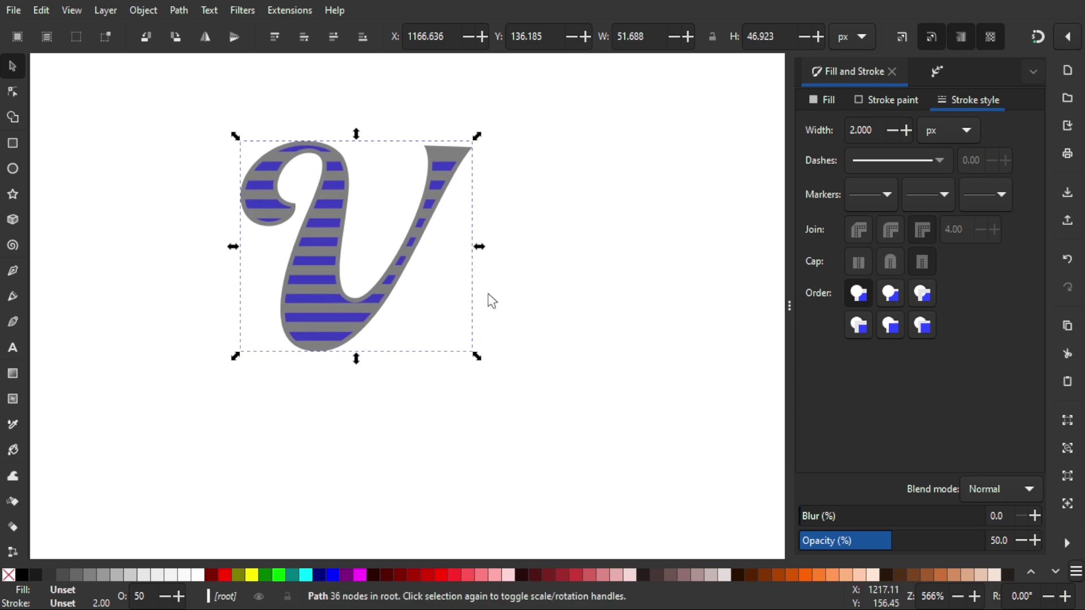
pyautogui.hotkey('ctrl', 'd')
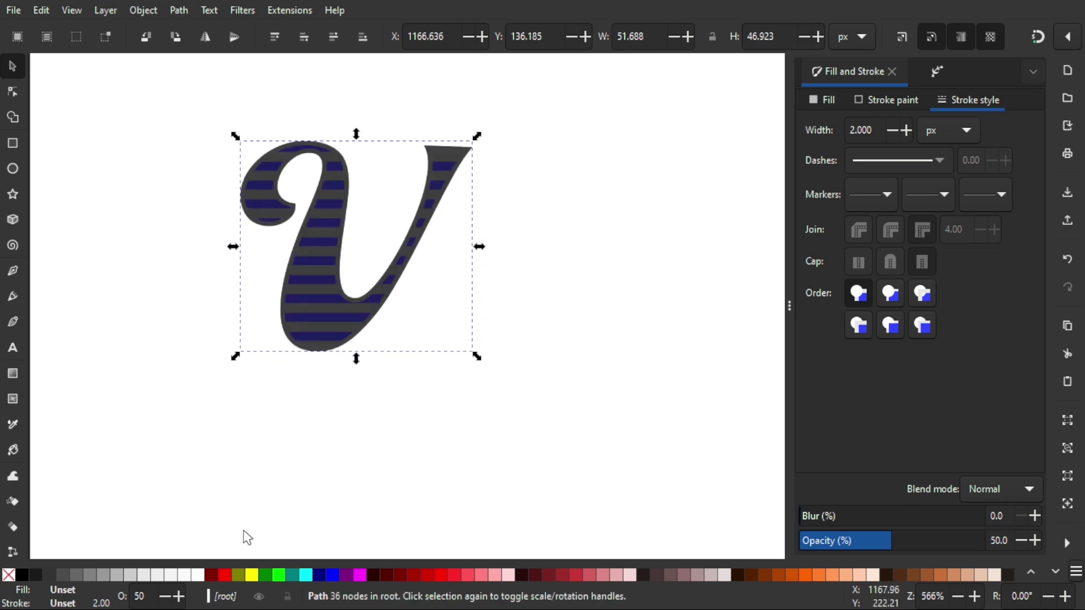
pyautogui.click(226, 575)
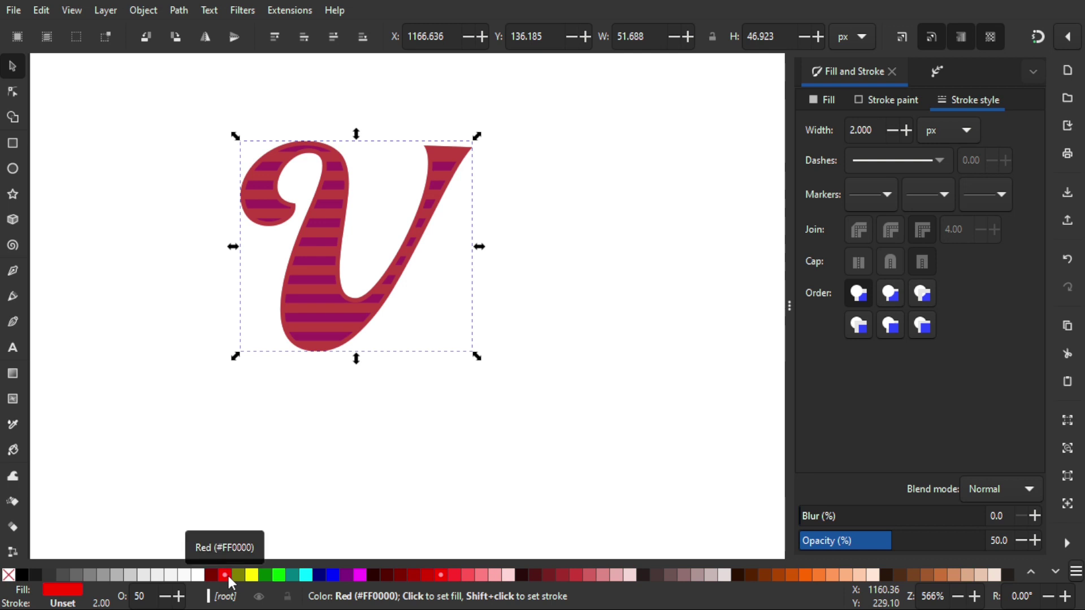
pyautogui.click(154, 10)
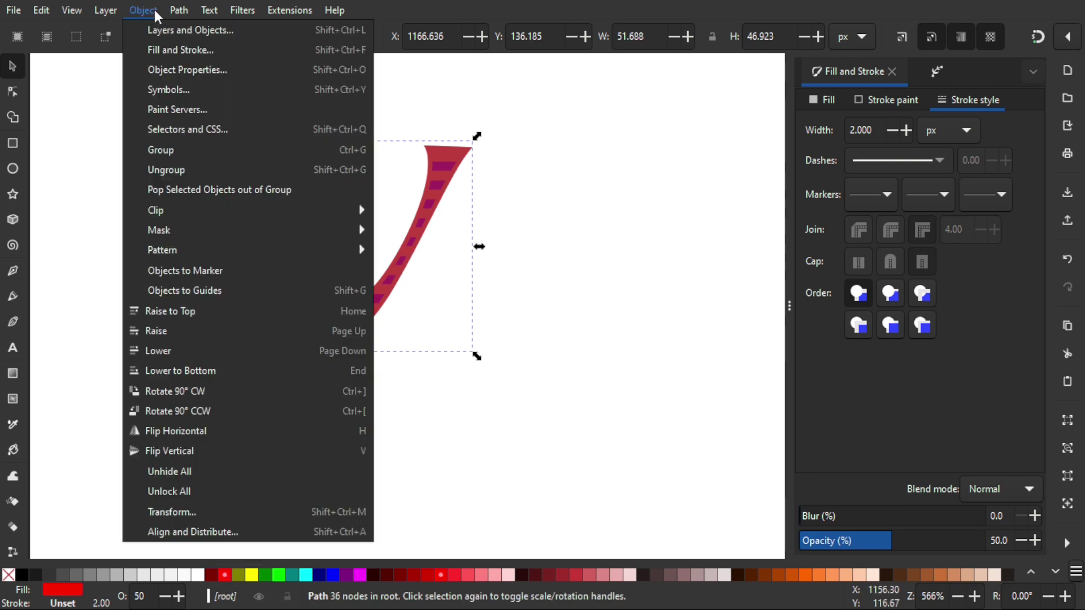
# Move the red copy 5 px right and 10 px down using Object > Transform
pyautogui.click(201, 512)
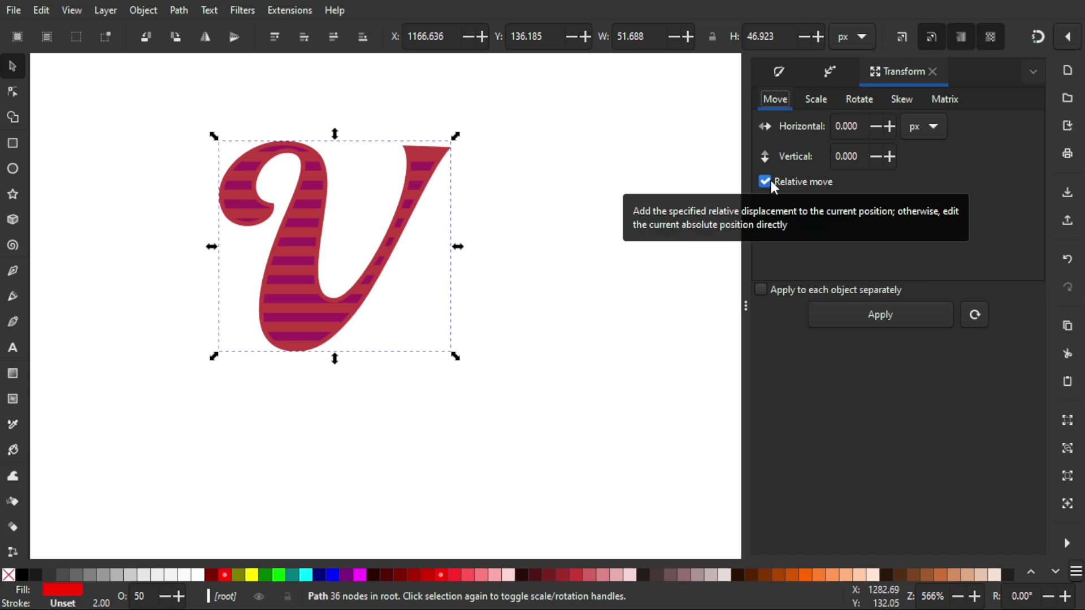
pyautogui.moveTo(857, 127); pyautogui.dragTo(797, 131)
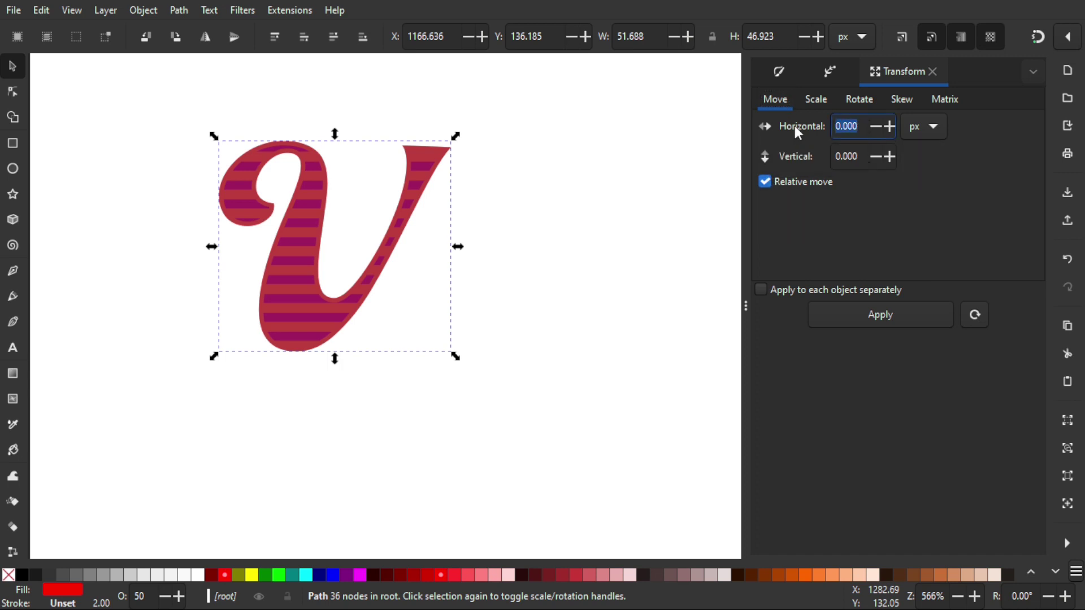
pyautogui.write('5')
pyautogui.press('Return')
pyautogui.moveTo(858, 156); pyautogui.dragTo(789, 152)
pyautogui.write('10')
pyautogui.press('Return')
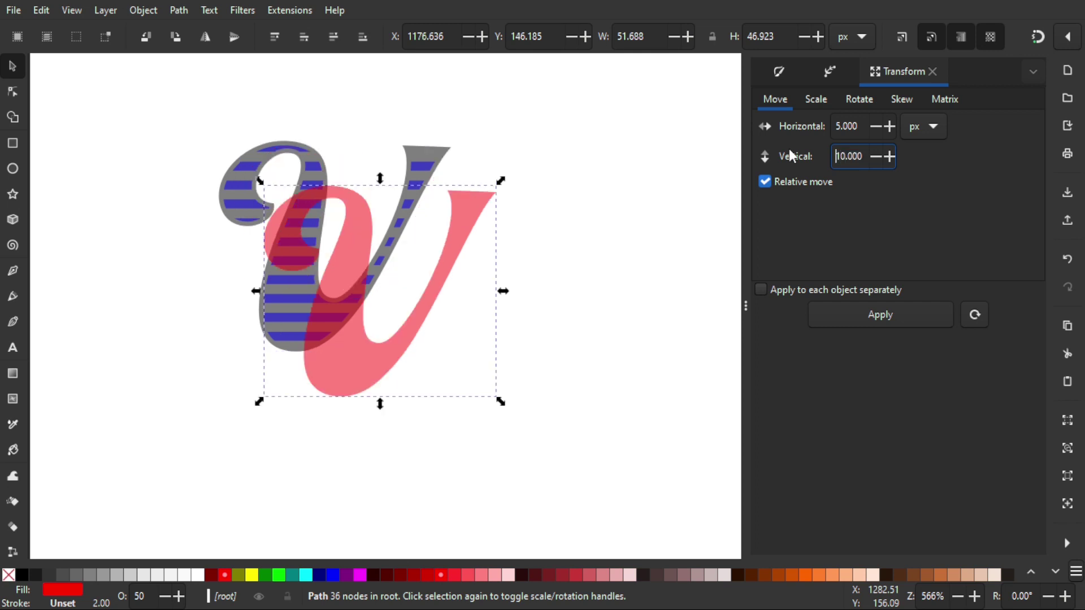
# Select the striped grey V and duplicate it in place with Ctrl+D
pyautogui.moveTo(401, 317); pyautogui.dragTo(441, 324)
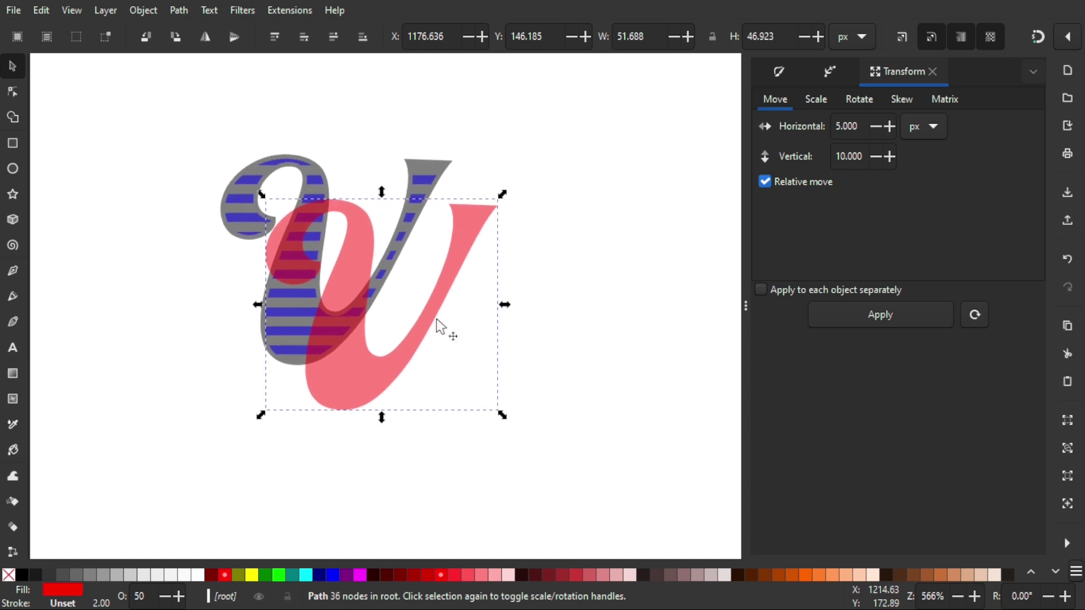
pyautogui.click(444, 168)
pyautogui.moveTo(422, 162); pyautogui.dragTo(471, 169)
pyautogui.hotkey('ctrl', 'z')
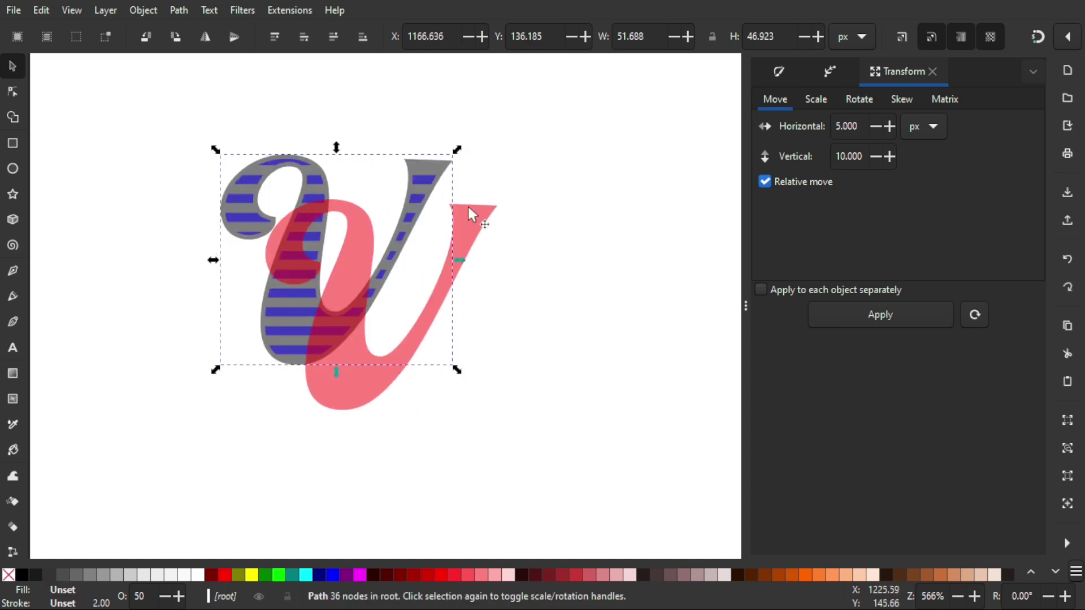
pyautogui.hotkey('ctrl', 'd')
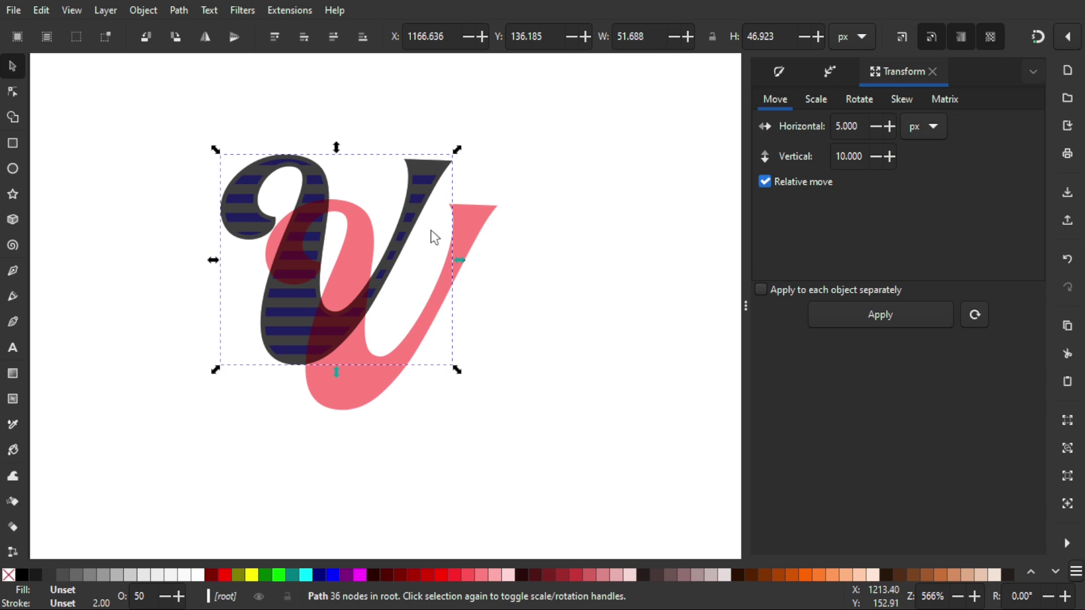
# Combine the grey V duplicate and the offset red copy into one 72-node shadow path
pyautogui.keyDown('shift'); pyautogui.click(481, 223); pyautogui.keyUp('shift')
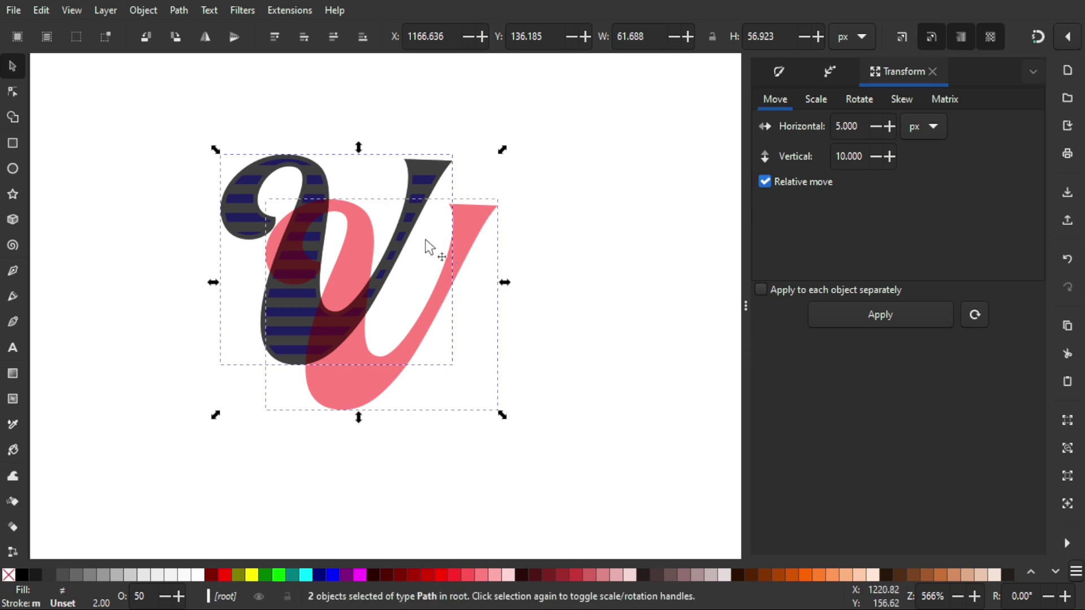
pyautogui.click(180, 9)
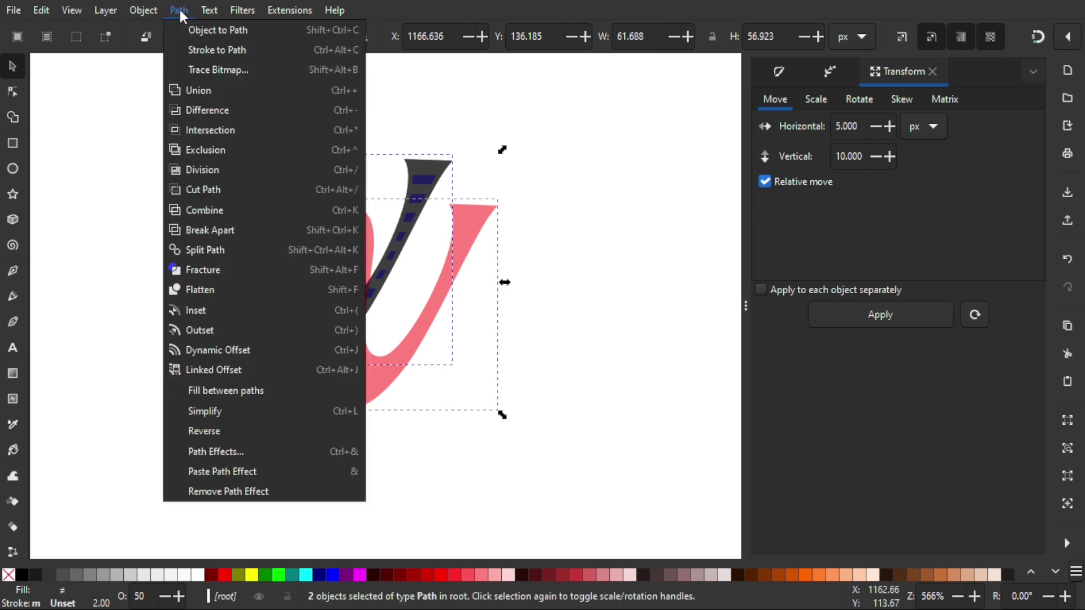
pyautogui.click(207, 212)
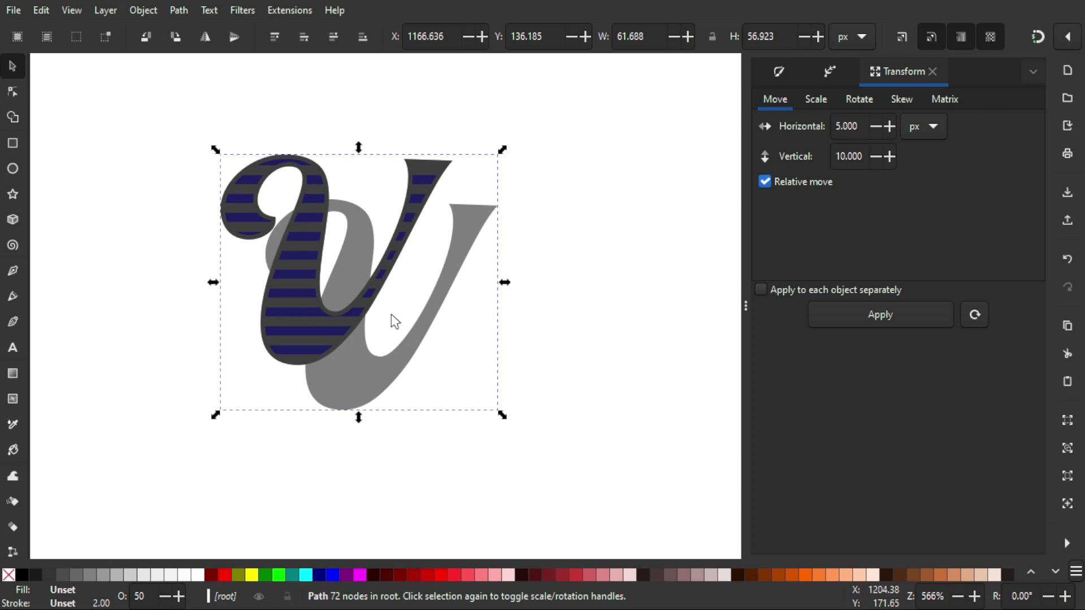
# Add the Interpolate Sub-Paths path effect to the combined shape
pyautogui.click(180, 12)
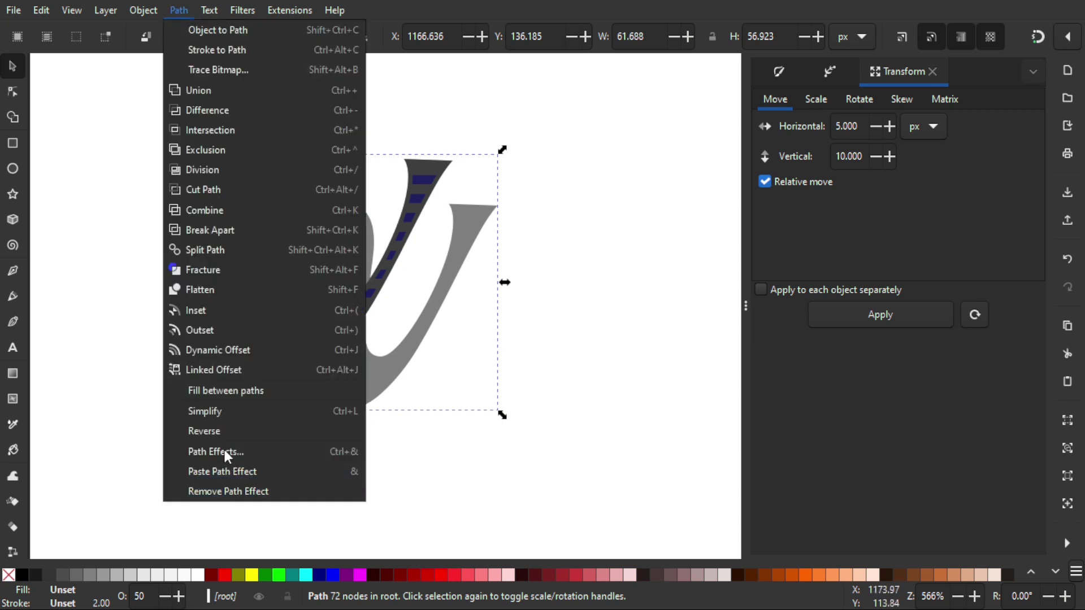
pyautogui.click(828, 74)
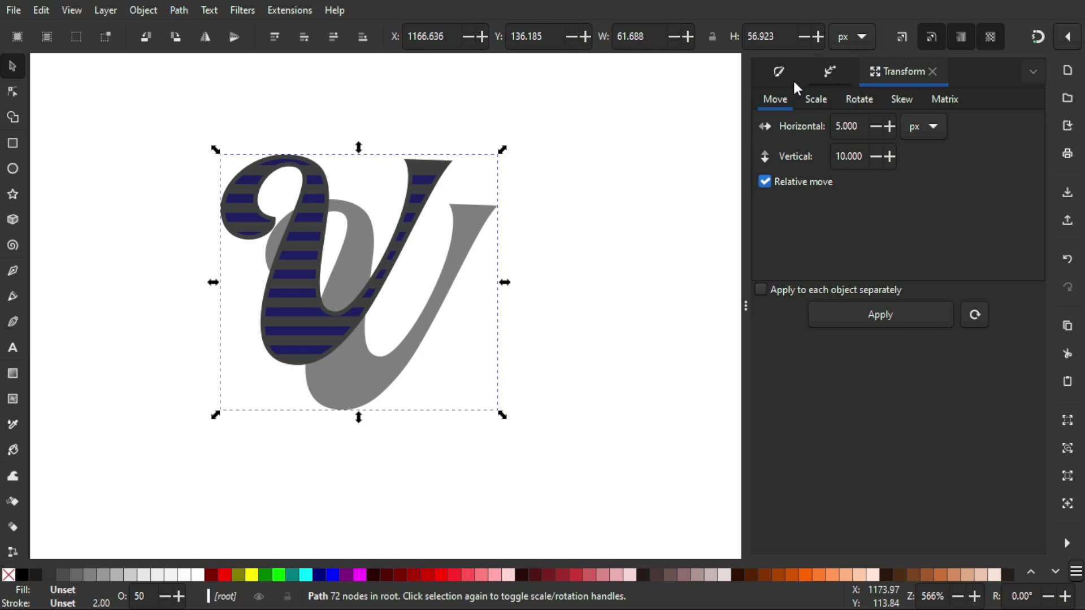
pyautogui.click(829, 70)
pyautogui.write('interp')
pyautogui.click(831, 121)
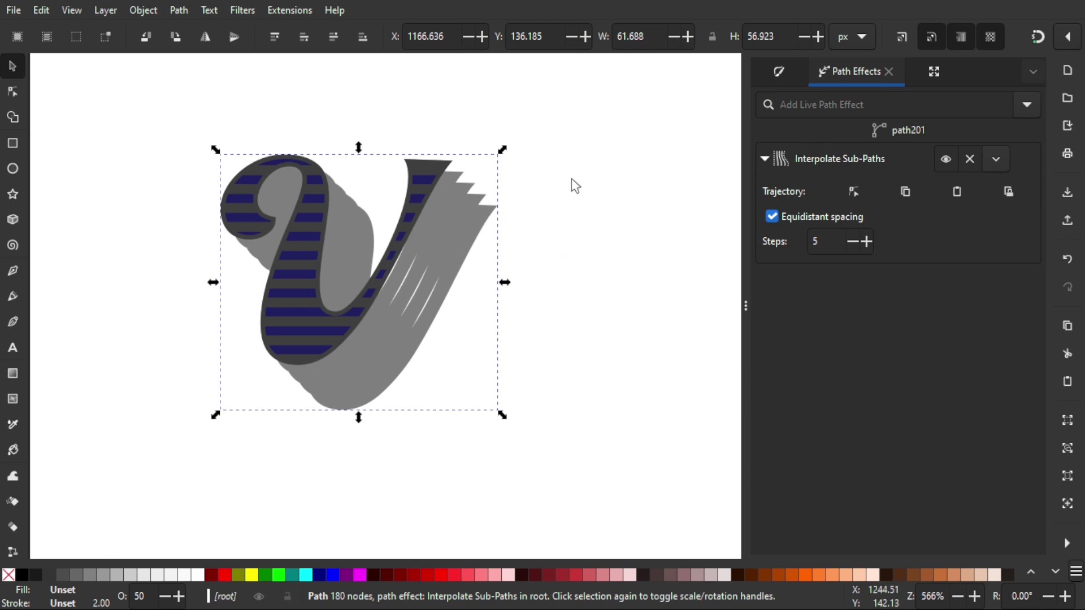
pyautogui.scroll(3, 596, 164)
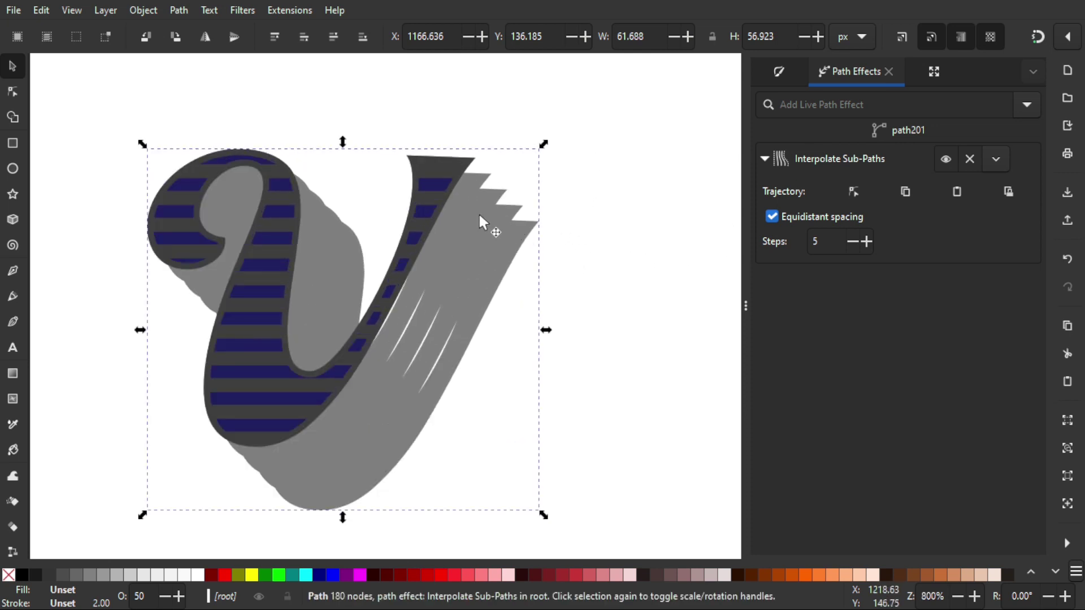
pyautogui.scroll(-1, 476, 215)
# Set the interpolation Steps to 100, up from an interim 75
pyautogui.click(826, 243)
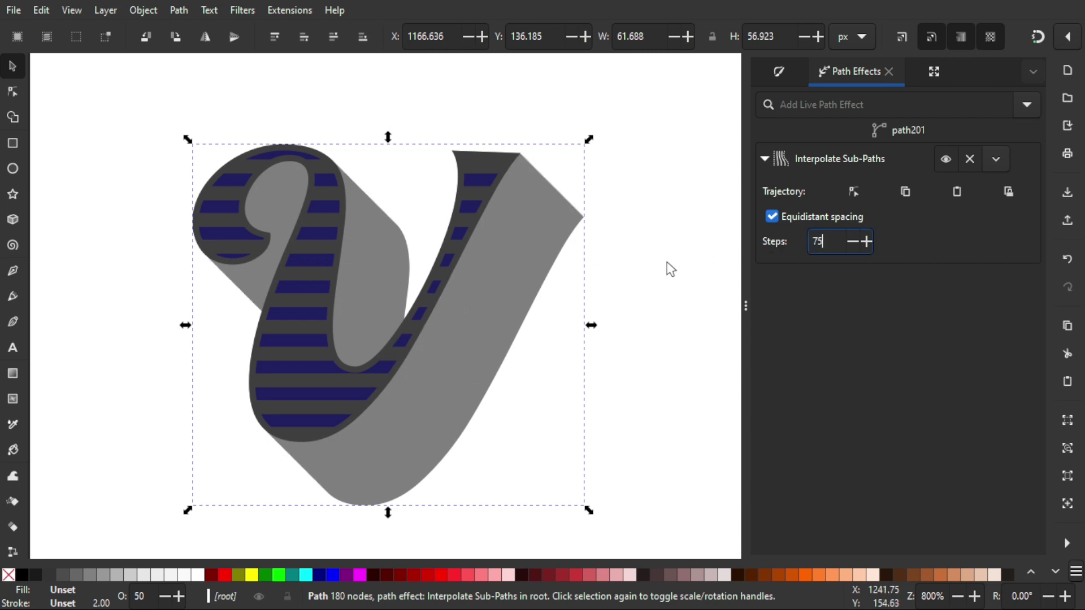
pyautogui.press('Return')
pyautogui.hscroll(4, 542, 181)
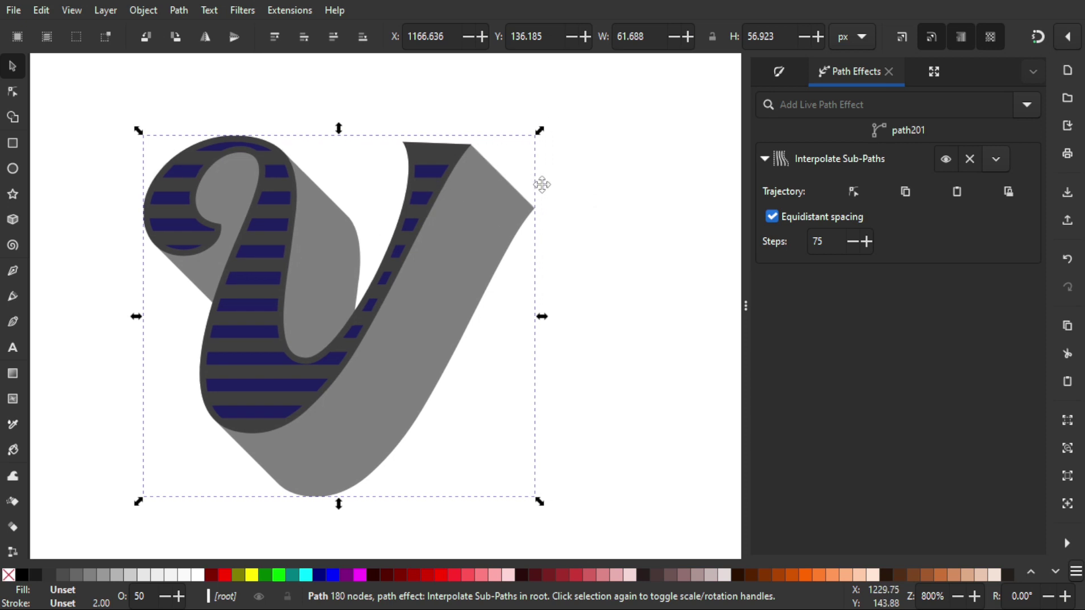
pyautogui.hscroll(-3, 491, 187)
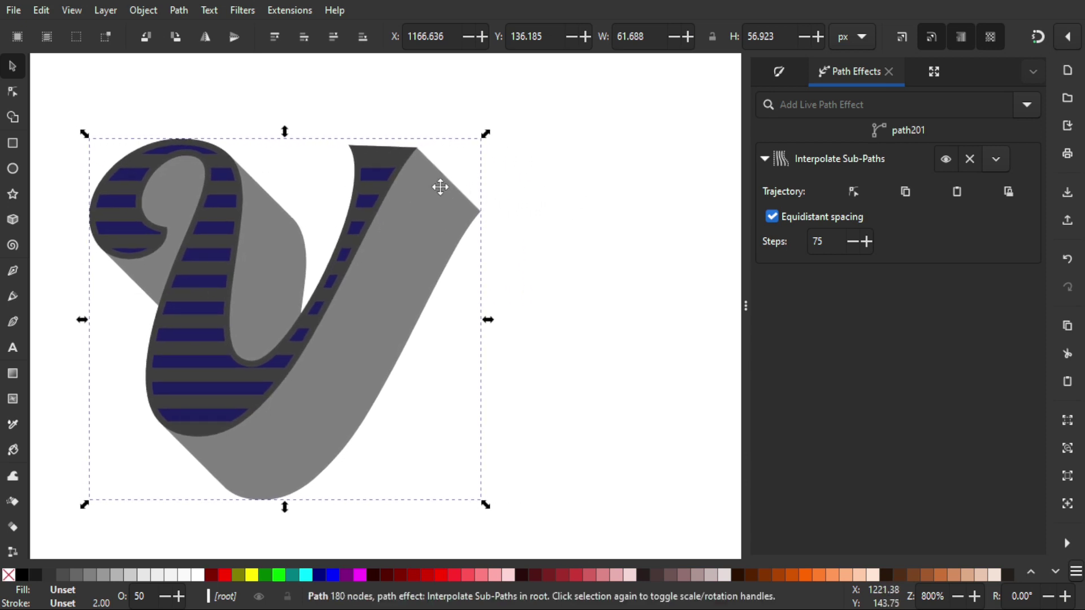
pyautogui.click(767, 235)
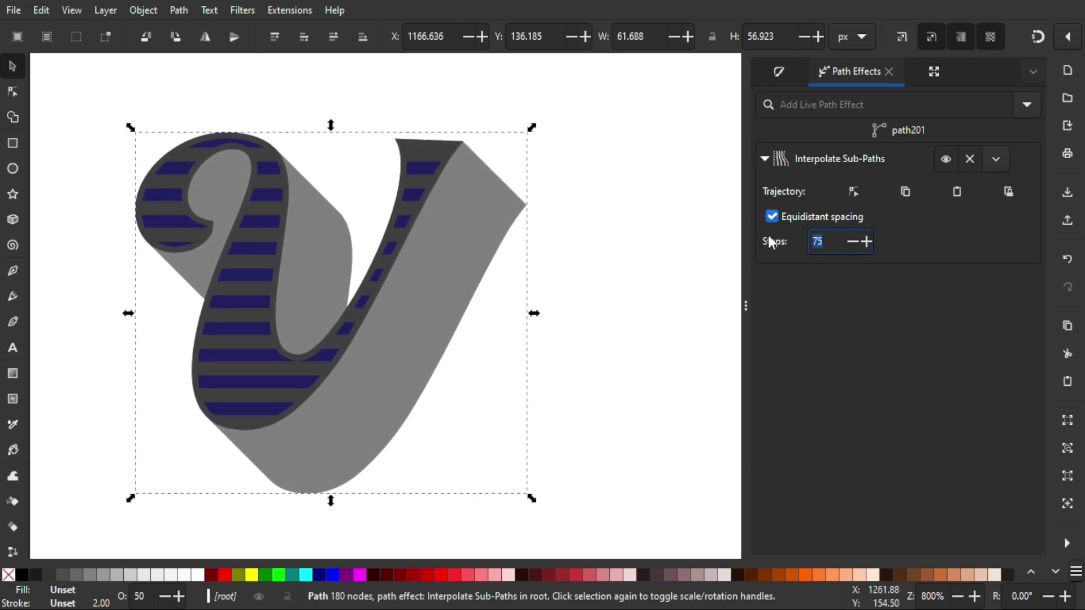
pyautogui.write('100')
pyautogui.hscroll(-3, 571, 209)
pyautogui.moveTo(564, 204); pyautogui.dragTo(542, 170)
pyautogui.hscroll(1, 504, 186)
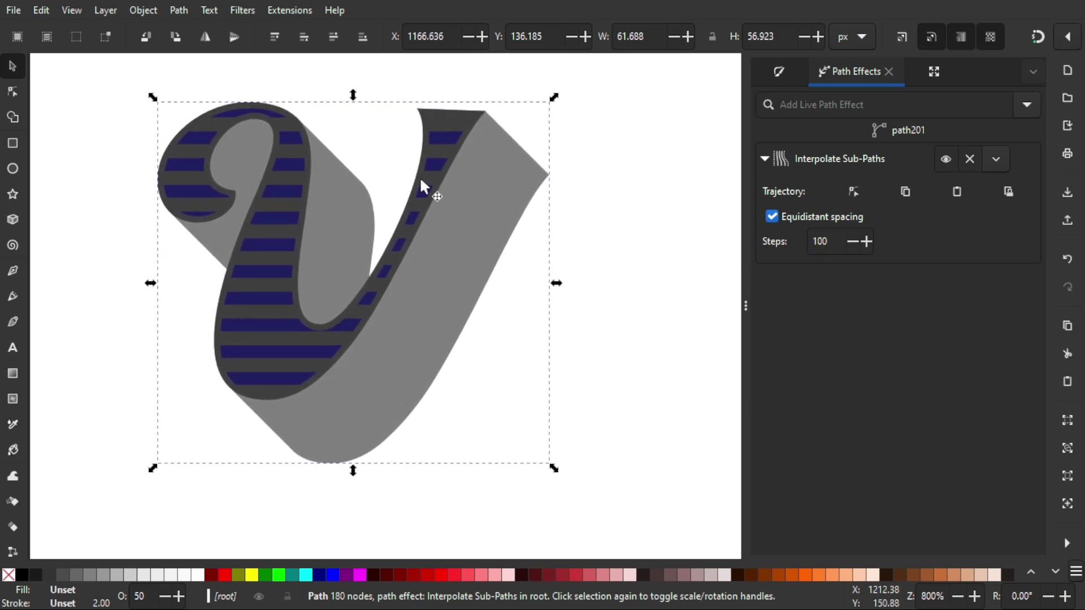
pyautogui.click(179, 11)
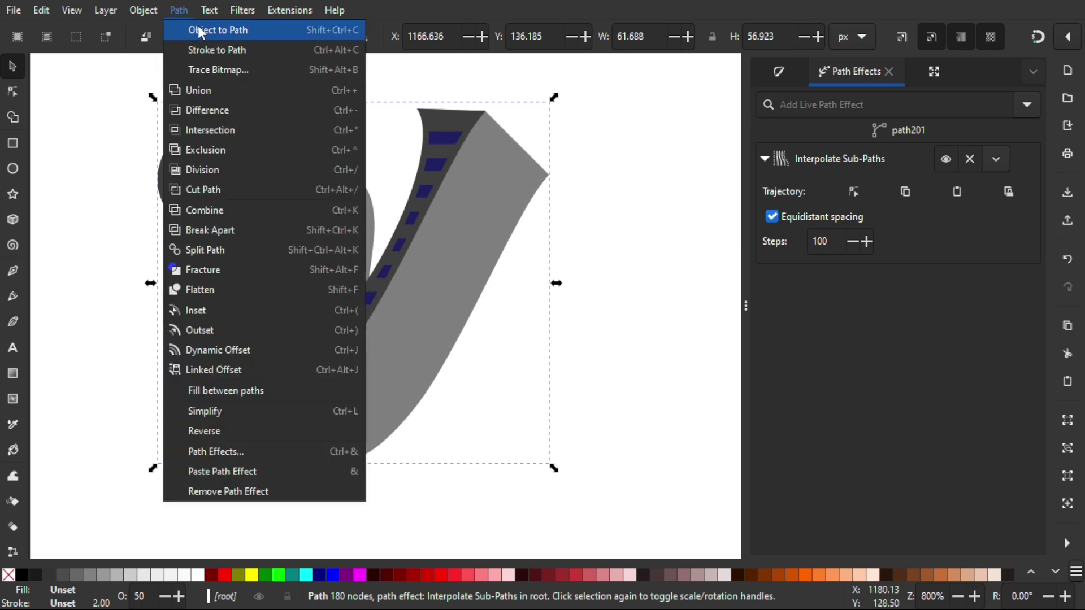
# Convert the interpolated extrusion into real paths with Object to Path
pyautogui.click(199, 30)
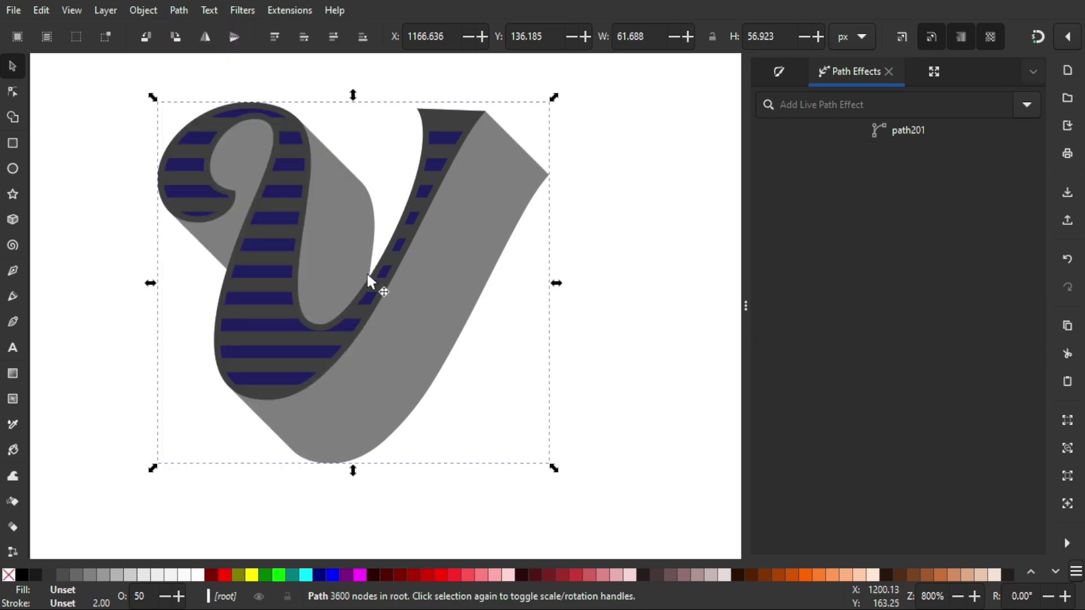
pyautogui.hscroll(2, 439, 201)
pyautogui.scroll(1, 429, 209)
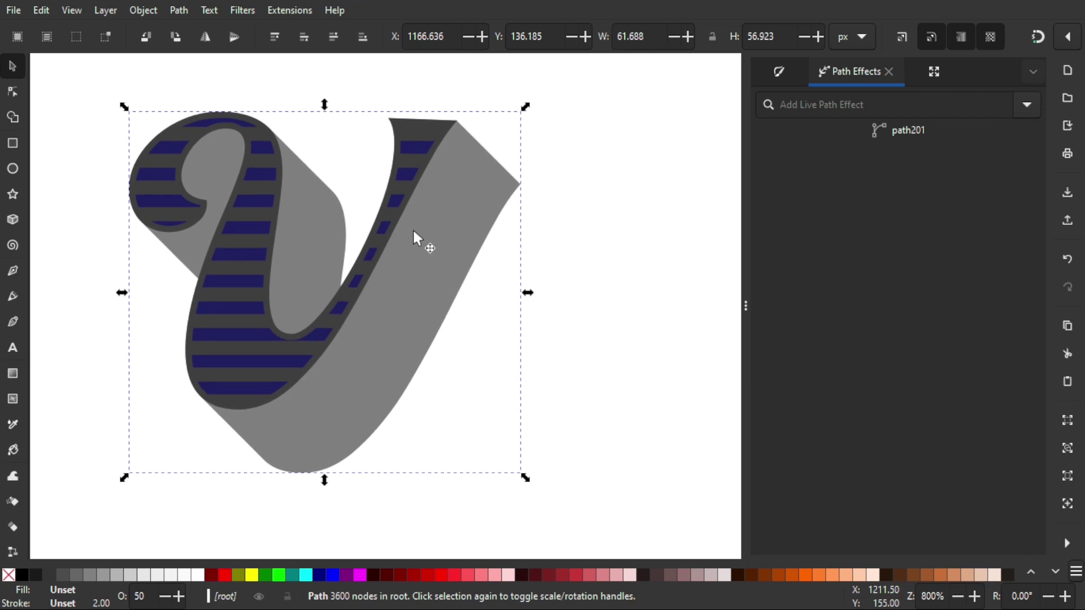
pyautogui.hscroll(-1, 435, 229)
pyautogui.scroll(1, 441, 230)
pyautogui.hscroll(-1, 446, 237)
# Inspect the jagged edge nodes of the converted shadow with the Node tool
pyautogui.click(12, 91)
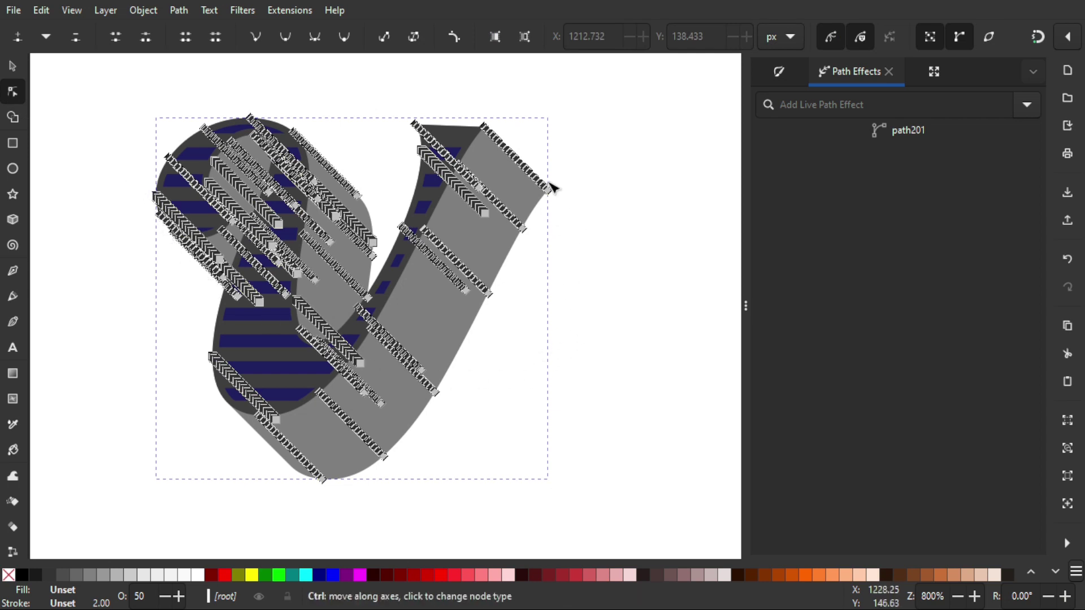
pyautogui.scroll(6, 559, 175)
pyautogui.scroll(4, 485, 249)
pyautogui.moveTo(462, 233); pyautogui.dragTo(531, 191)
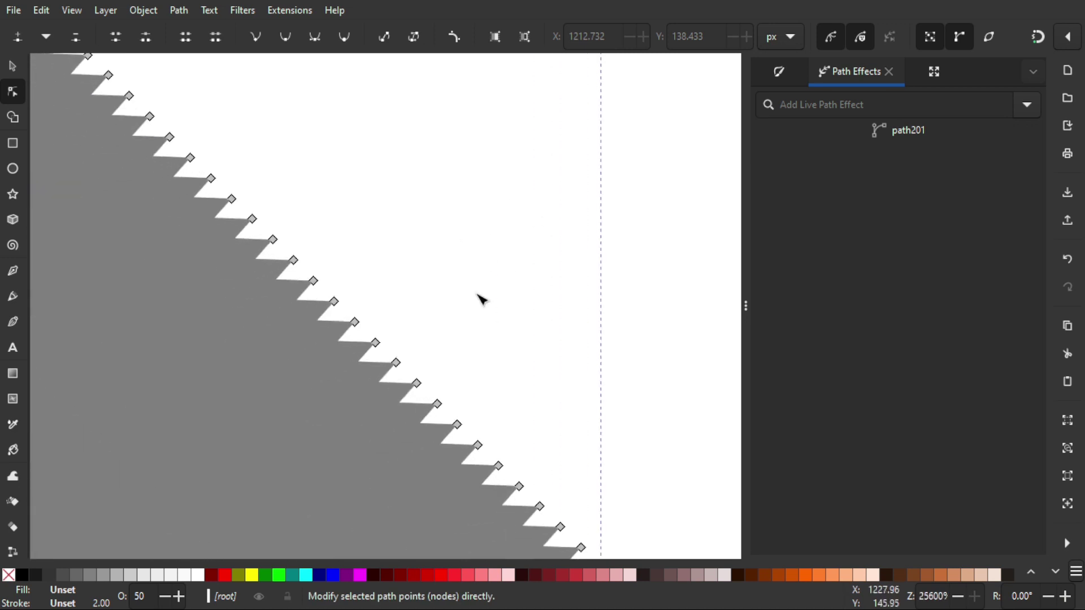
pyautogui.scroll(-2, 319, 323)
pyautogui.moveTo(202, 233); pyautogui.dragTo(407, 295)
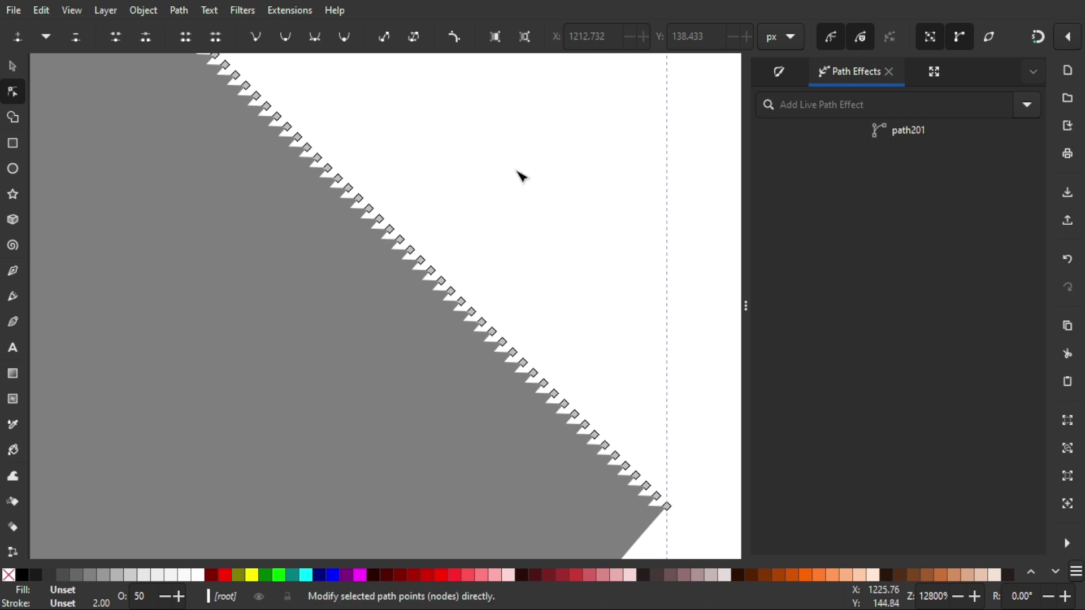
pyautogui.scroll(-9, 505, 180)
pyautogui.click(451, 187)
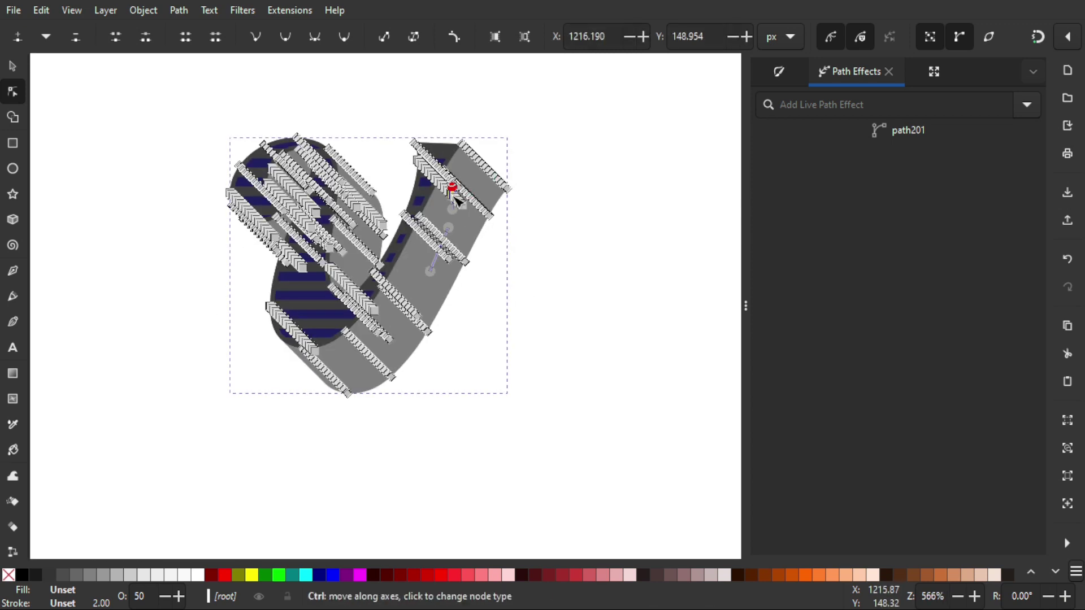
pyautogui.scroll(1, 502, 201)
pyautogui.click(15, 69)
pyautogui.moveTo(443, 124)
pyautogui.mouseDown()
pyautogui.moveTo(421, 141)
pyautogui.moveTo(442, 135)
pyautogui.mouseUp()
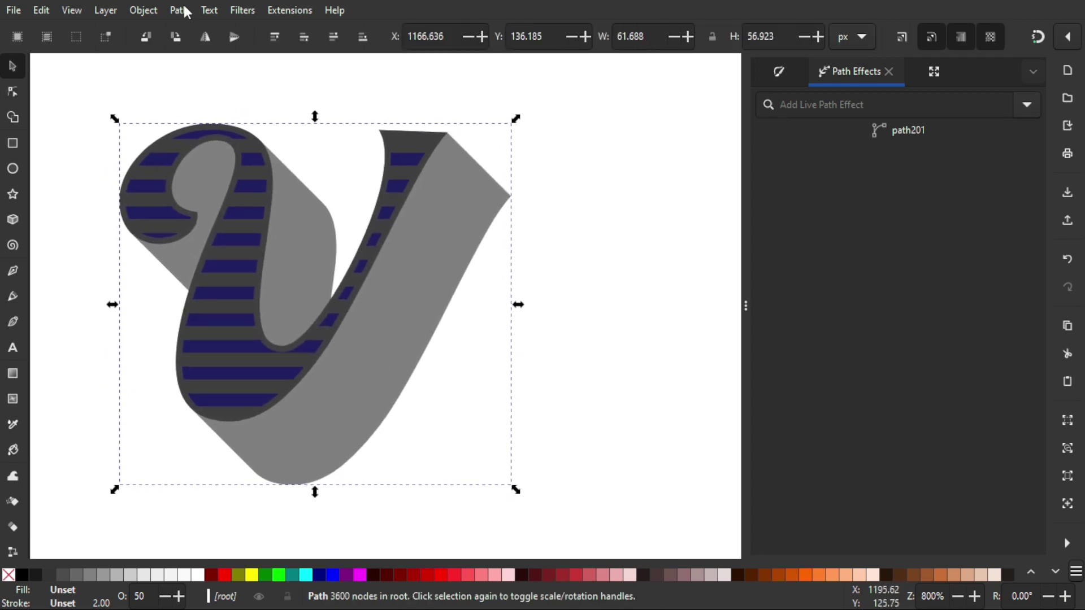
# Break the extrusion apart and union the 100 pieces into one shadow path
pyautogui.click(182, 10)
pyautogui.click(193, 232)
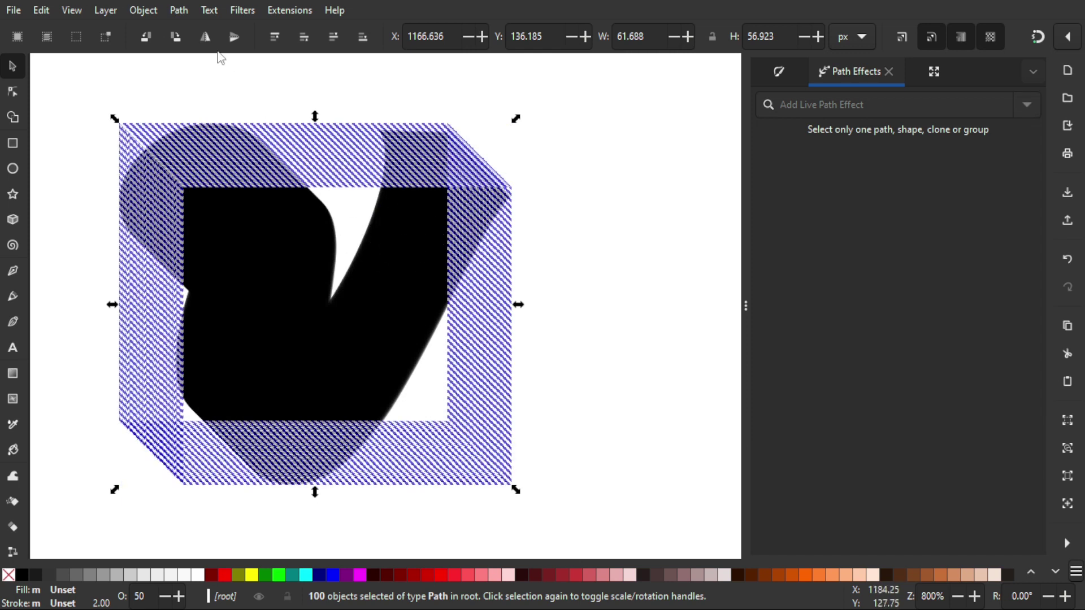
pyautogui.click(176, 10)
pyautogui.click(208, 88)
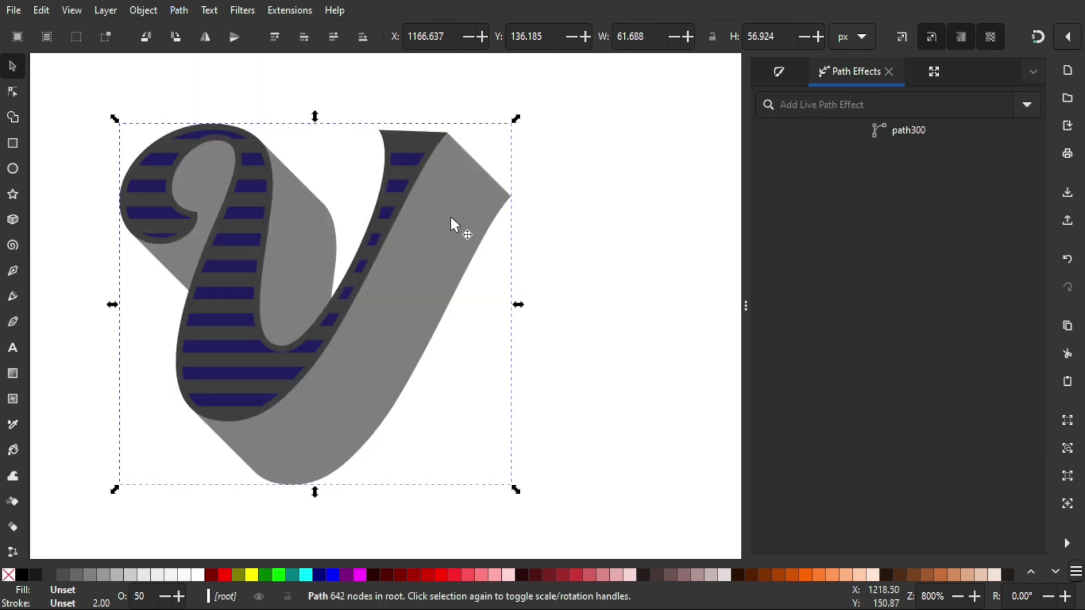
# Straighten the ragged upper-right diagonal edge by removing its dense nodes
pyautogui.click(13, 92)
pyautogui.moveTo(517, 232); pyautogui.dragTo(581, 244)
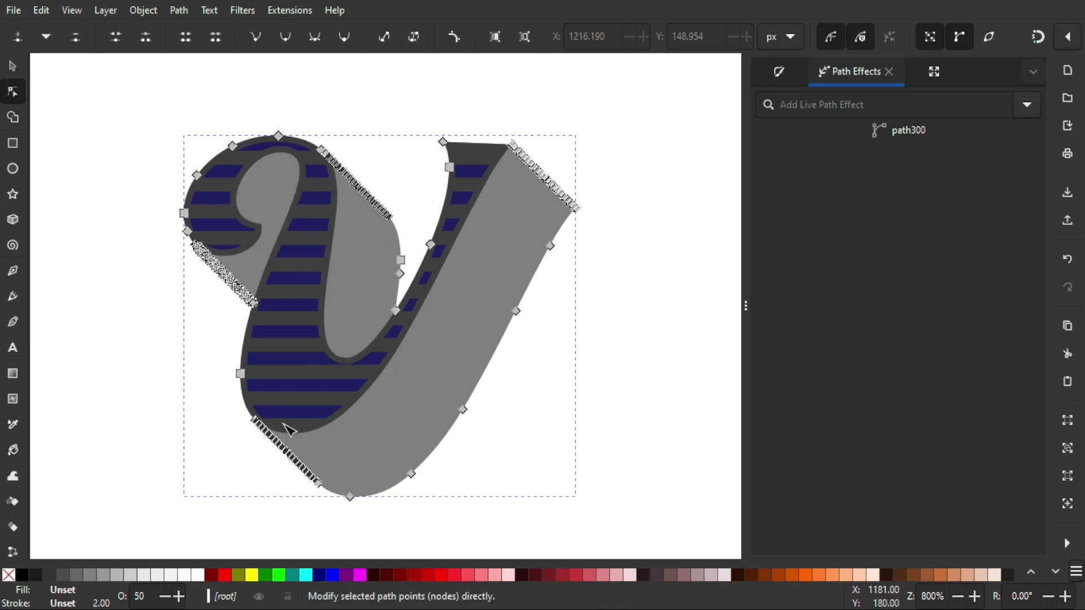
pyautogui.moveTo(608, 218); pyautogui.dragTo(521, 289)
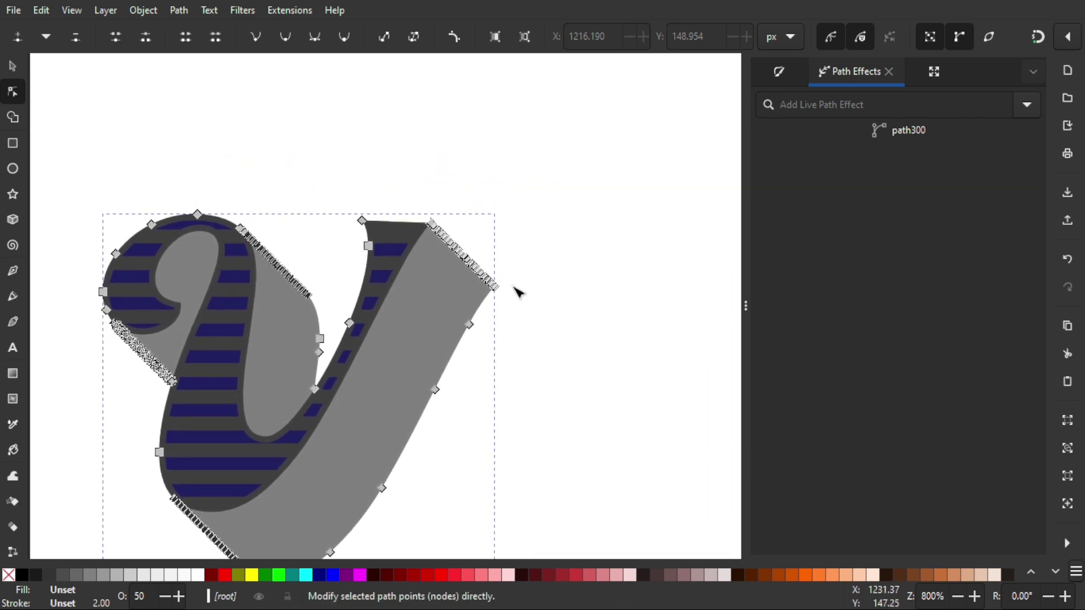
pyautogui.scroll(4, 477, 303)
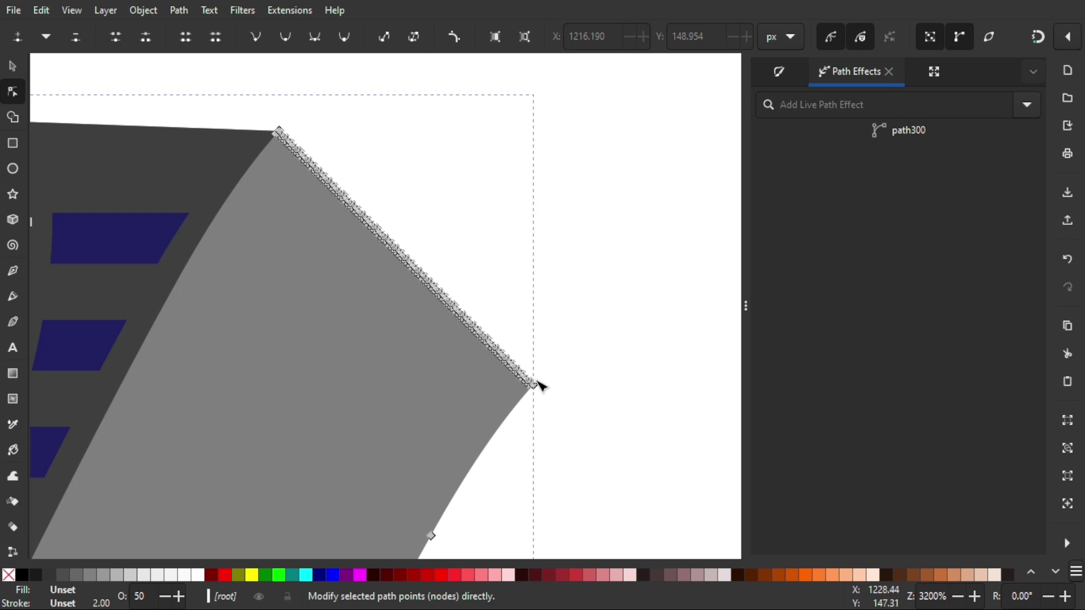
pyautogui.moveTo(264, 94); pyautogui.dragTo(620, 414)
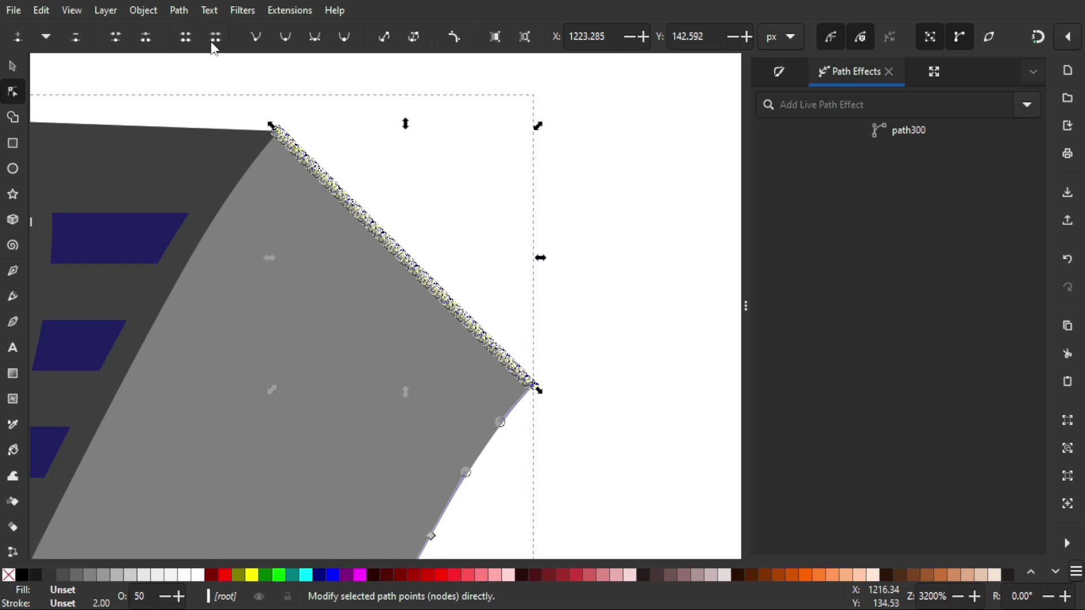
pyautogui.click(188, 39)
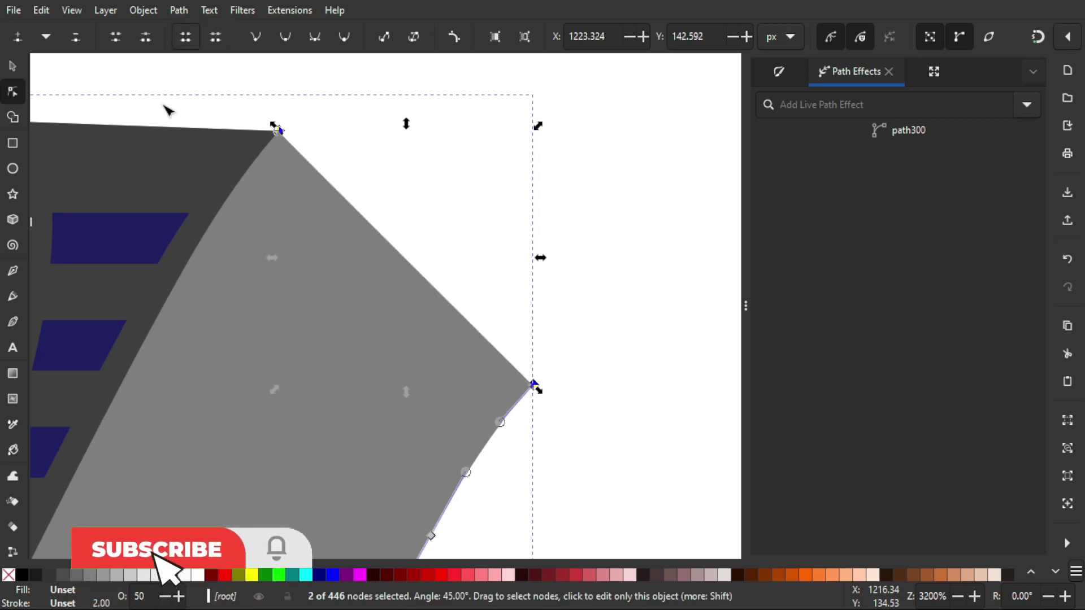
# Remove the extra nodes along the left and lower-left diagonal edges
pyautogui.moveTo(150, 211); pyautogui.dragTo(649, 261)
pyautogui.scroll(-1, 650, 261)
pyautogui.moveTo(190, 177); pyautogui.dragTo(433, 435)
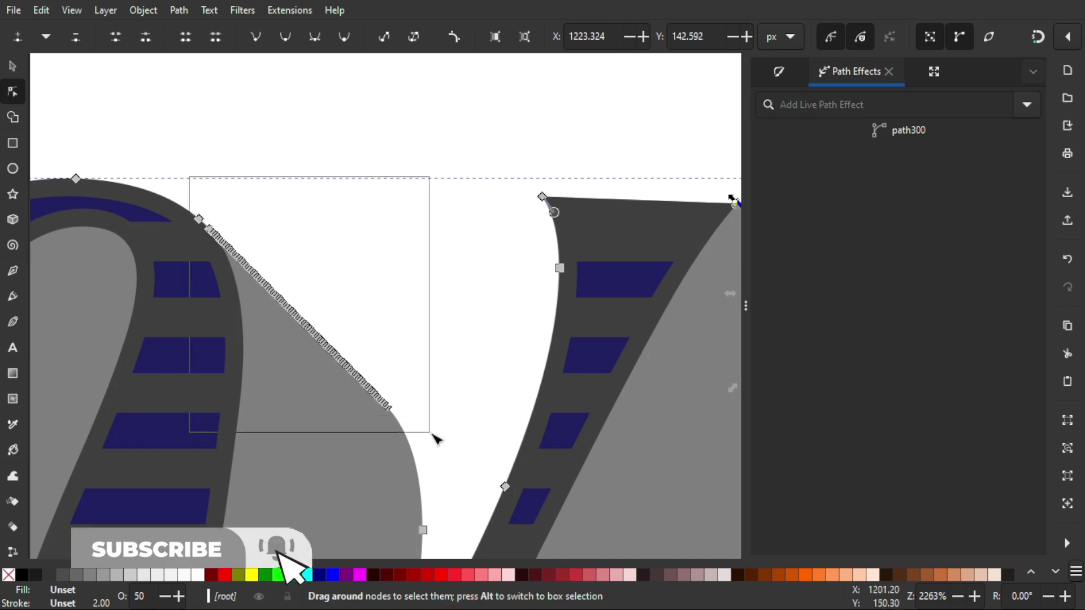
pyautogui.click(213, 44)
pyautogui.moveTo(255, 235); pyautogui.dragTo(535, 118)
pyautogui.moveTo(375, 329); pyautogui.dragTo(469, 226)
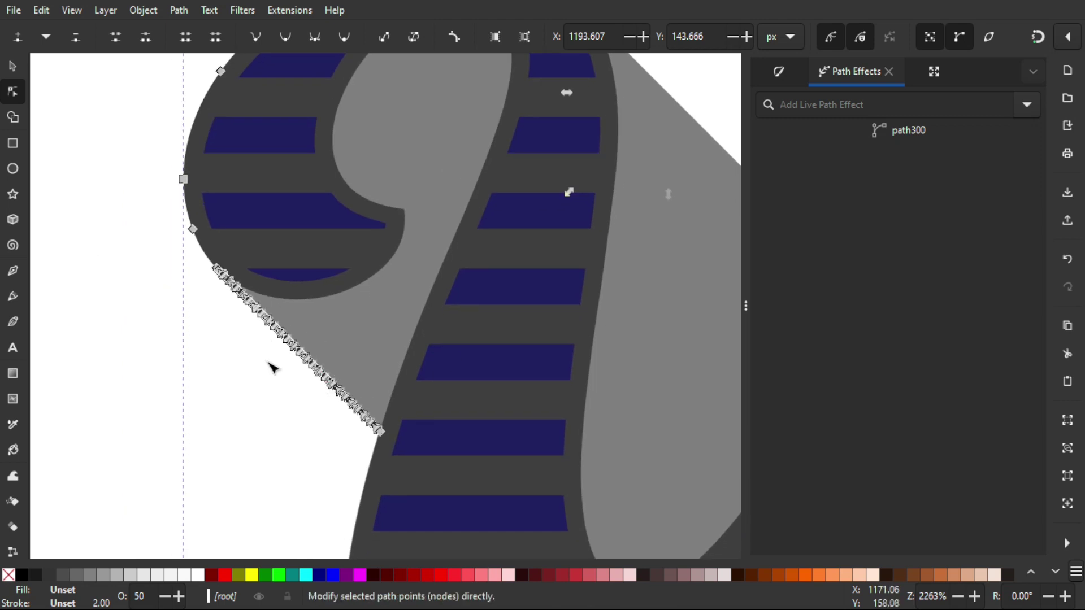
pyautogui.moveTo(177, 257); pyautogui.dragTo(410, 450)
pyautogui.click(185, 37)
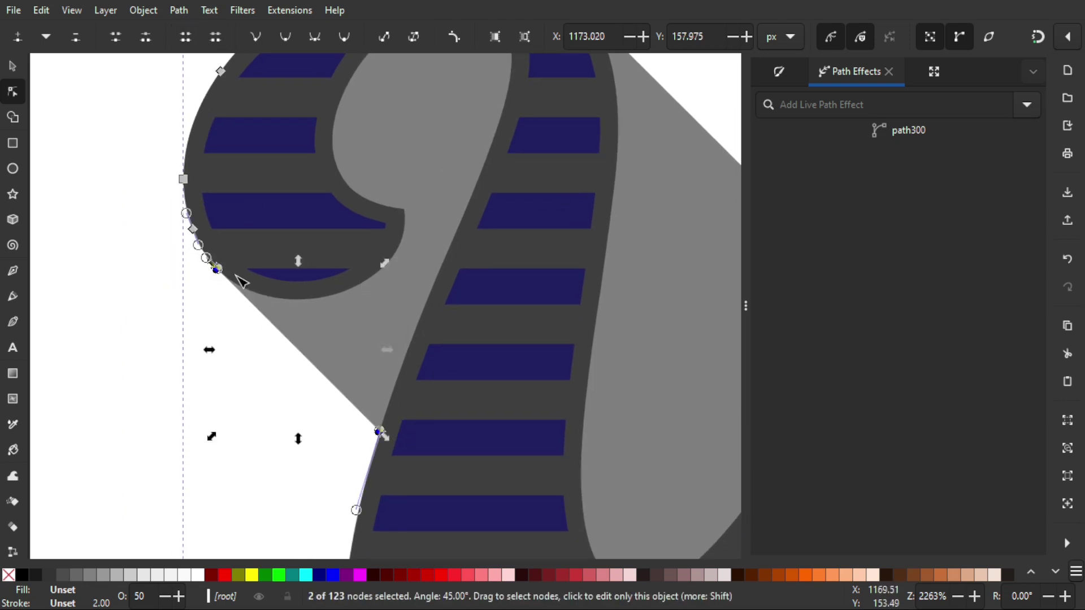
# Clean up the bottom-left edge by joining its remaining end nodes
pyautogui.keyDown('ctrl'); pyautogui.scroll(-2, 351, 331); pyautogui.keyUp('ctrl')
pyautogui.keyDown('ctrl'); pyautogui.scroll(1, 327, 356); pyautogui.keyUp('ctrl')
pyautogui.scroll(-5, 308, 131)
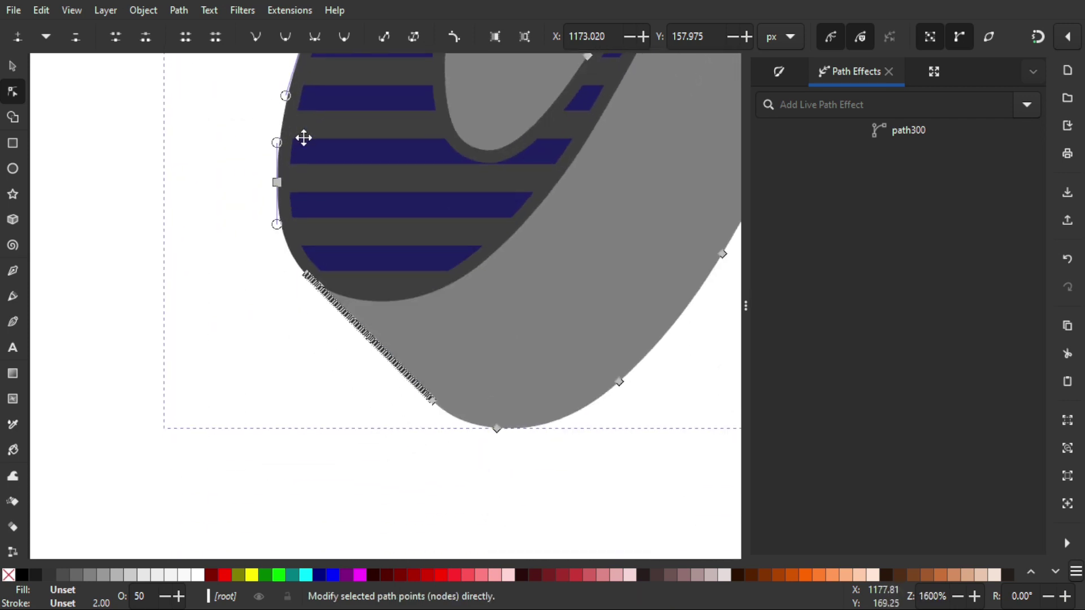
pyautogui.moveTo(444, 439); pyautogui.dragTo(249, 260)
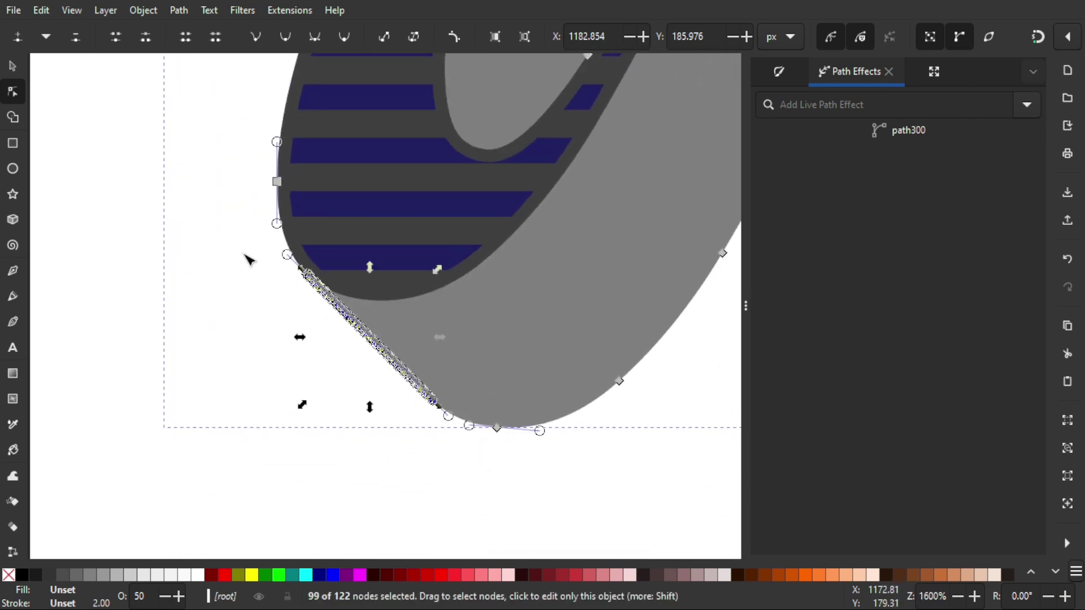
pyautogui.click(185, 37)
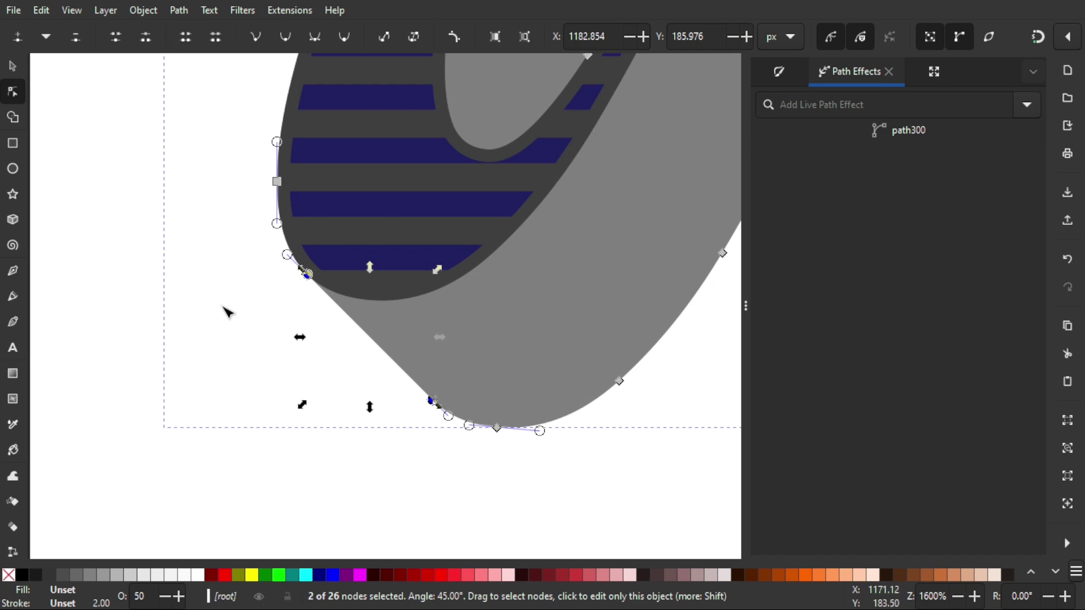
pyautogui.keyDown('ctrl'); pyautogui.scroll(-1, 228, 310); pyautogui.keyUp('ctrl')
pyautogui.keyDown('ctrl'); pyautogui.scroll(-2, 486, 232); pyautogui.keyUp('ctrl')
pyautogui.scroll(1, 475, 271)
pyautogui.hscroll(1, 475, 271)
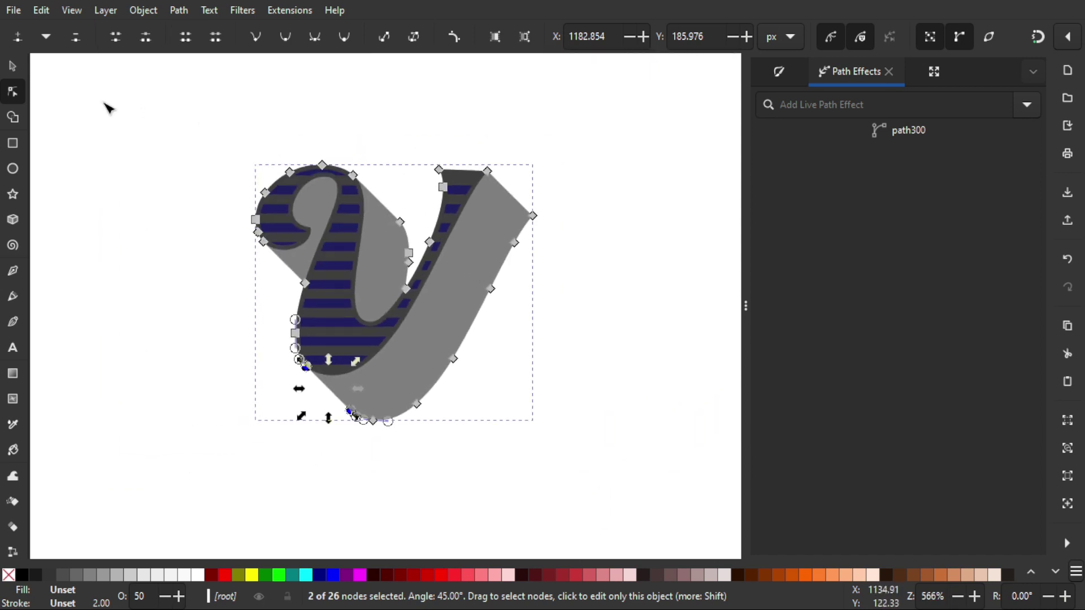
pyautogui.click(12, 67)
pyautogui.keyDown('ctrl'); pyautogui.scroll(1, 486, 280); pyautogui.keyUp('ctrl')
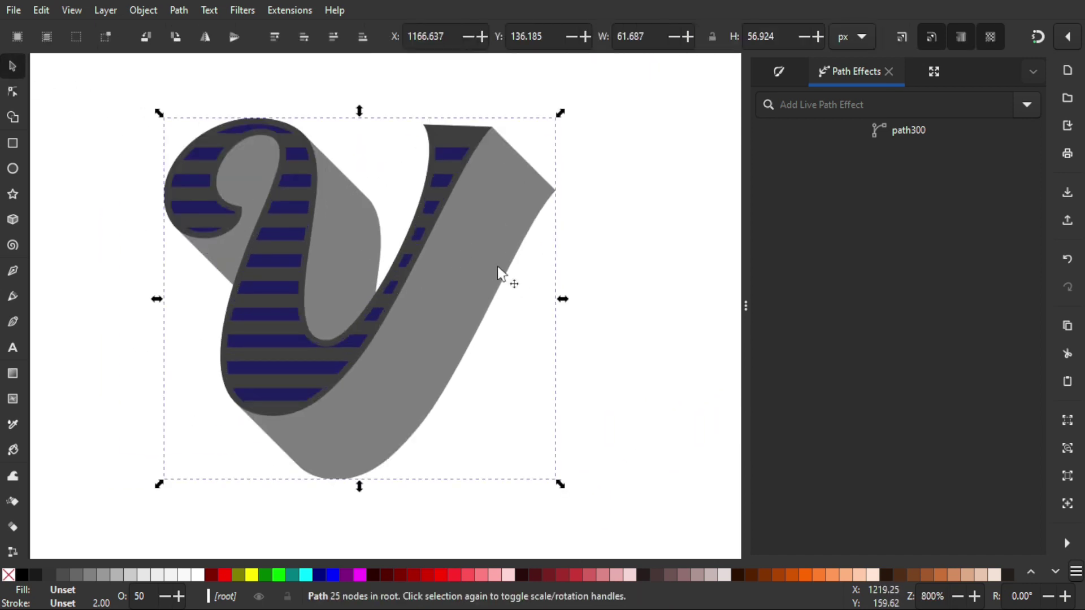
pyautogui.moveTo(495, 263); pyautogui.dragTo(530, 270)
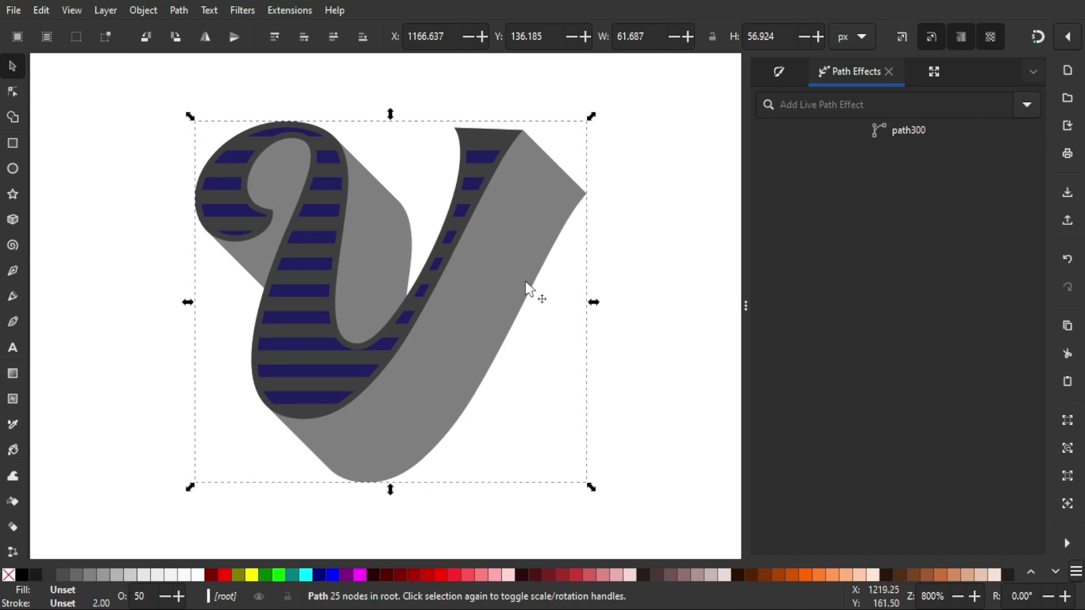
pyautogui.click(605, 264)
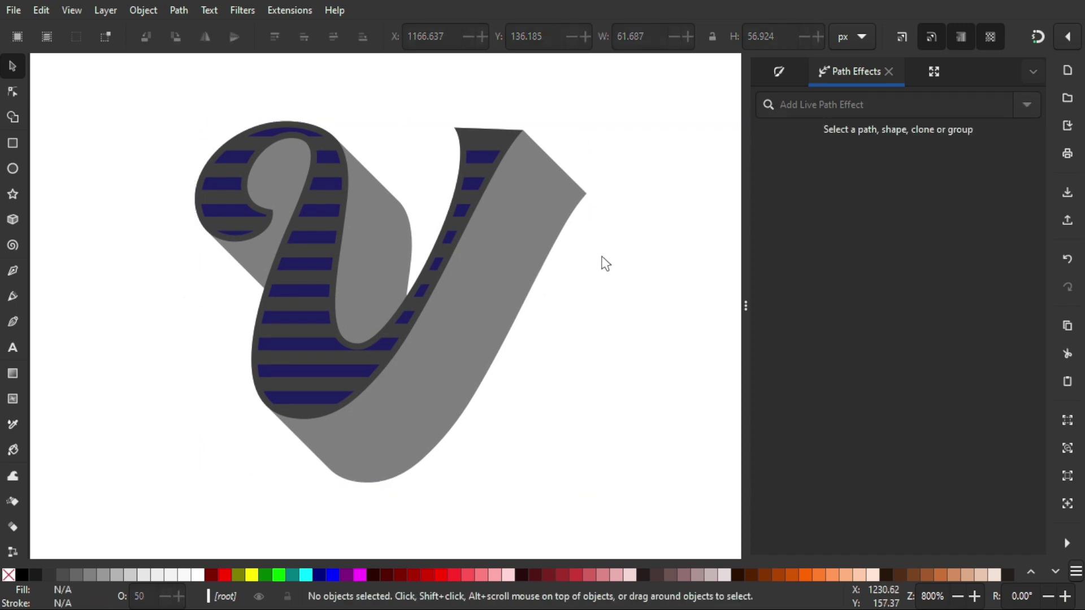
pyautogui.moveTo(603, 258); pyautogui.dragTo(576, 262)
pyautogui.hotkey('ctrl', ')')
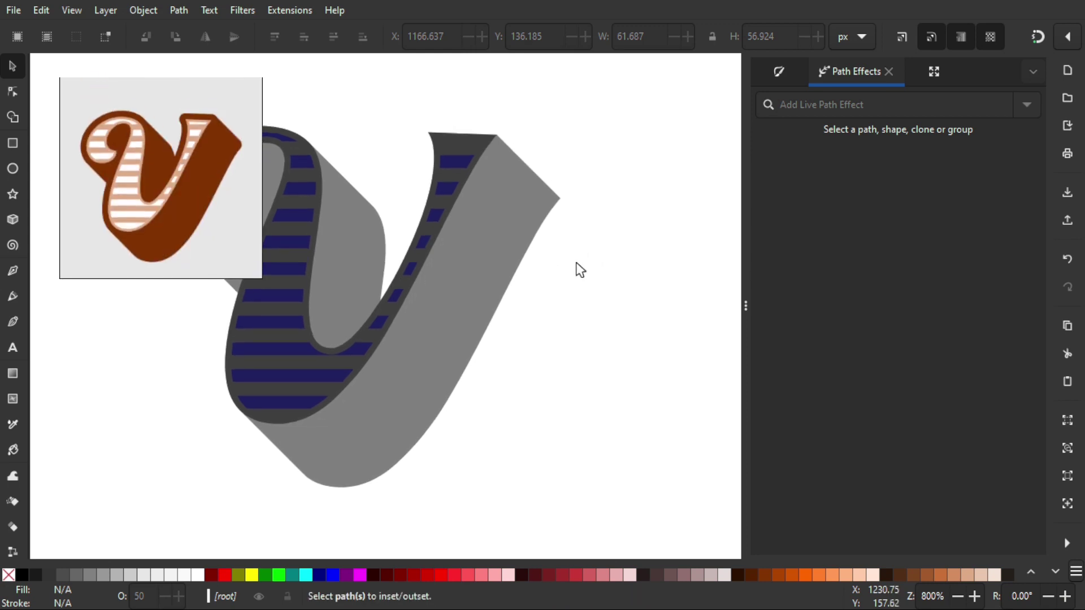
pyautogui.click(187, 176)
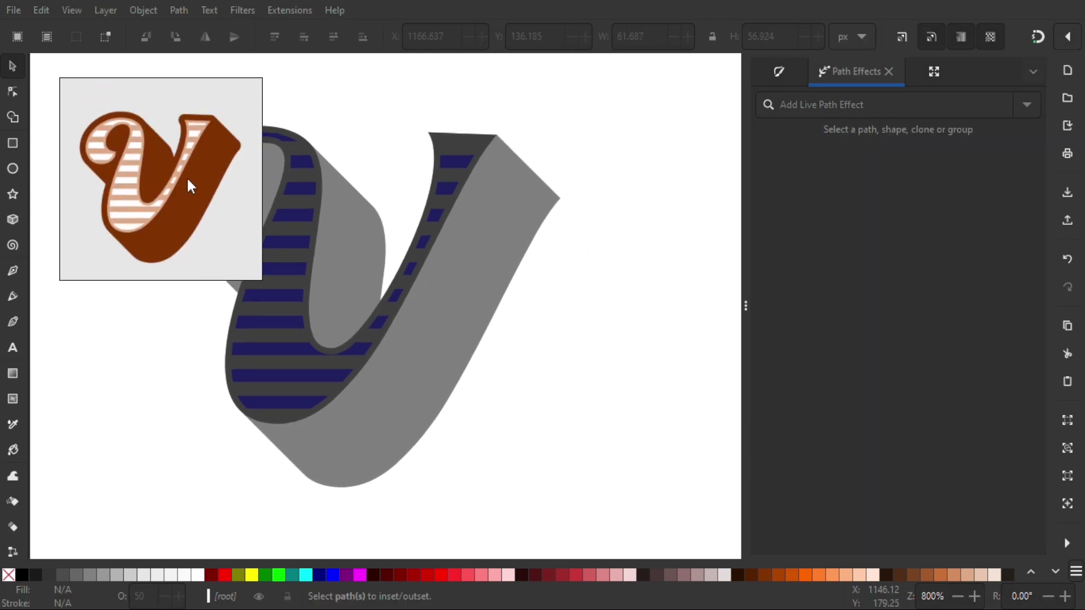
pyautogui.scroll(3, 158, 204)
pyautogui.moveTo(248, 166); pyautogui.dragTo(200, 198)
pyautogui.scroll(3, 184, 122)
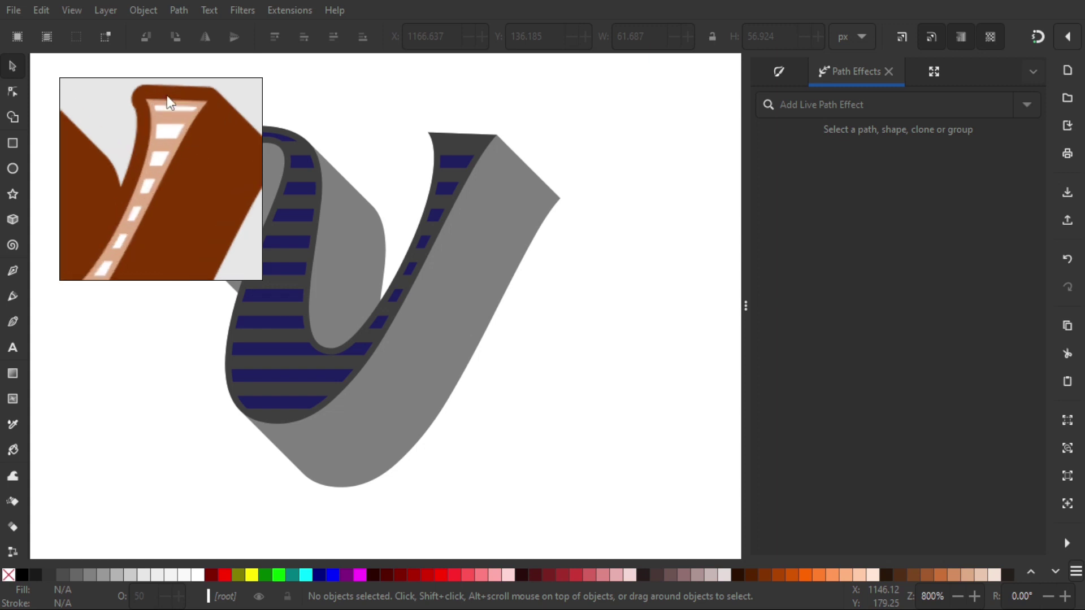
pyautogui.moveTo(143, 88); pyautogui.dragTo(143, 120)
pyautogui.scroll(2, 168, 147)
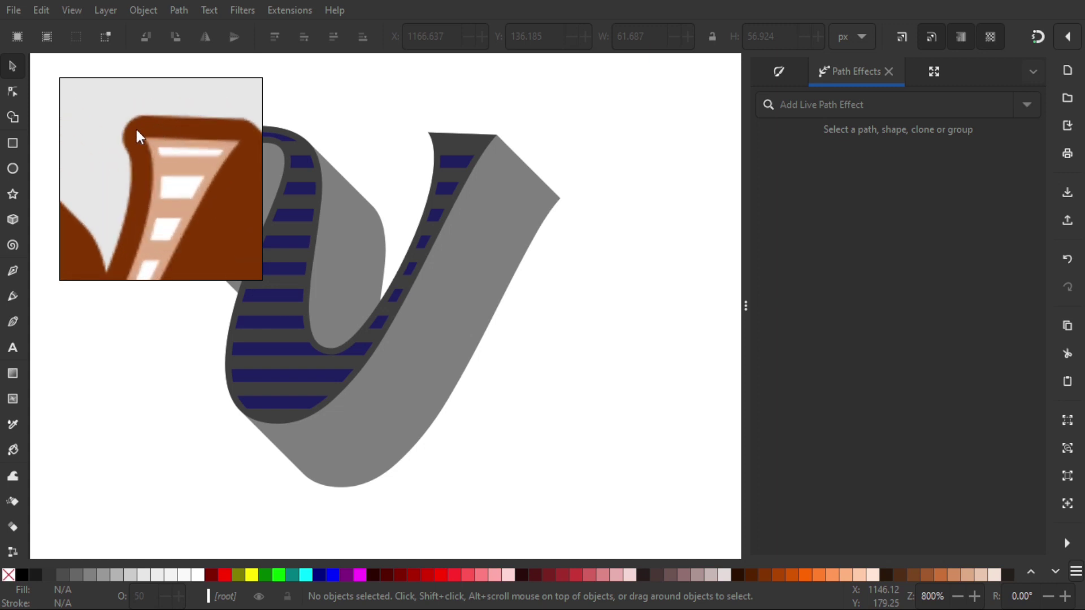
pyautogui.moveTo(135, 182); pyautogui.dragTo(147, 154)
pyautogui.scroll(-1, 146, 154)
pyautogui.scroll(-2, 148, 228)
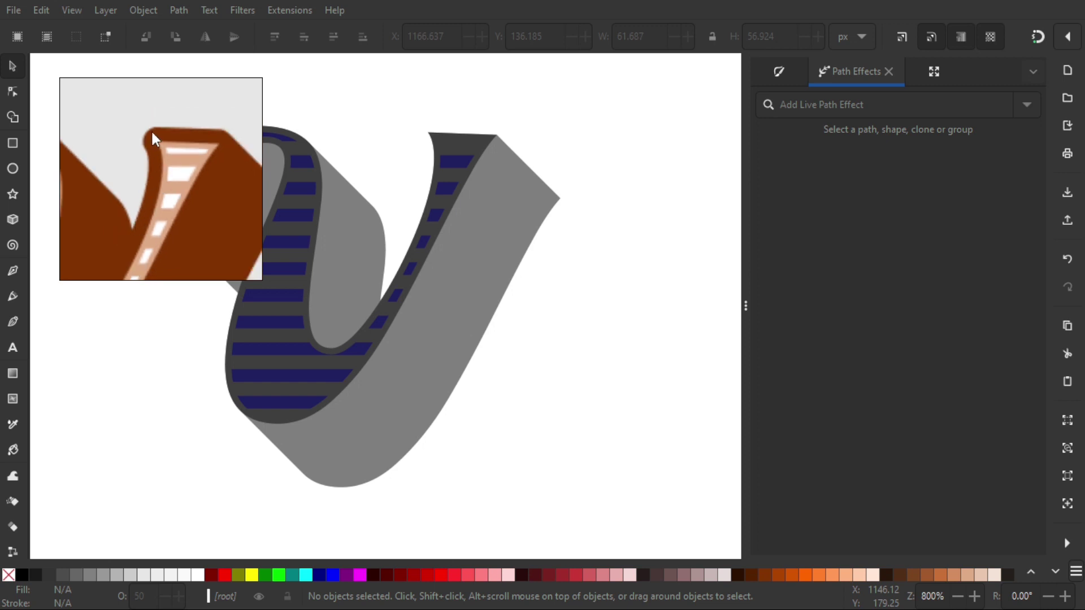
pyautogui.moveTo(178, 189)
pyautogui.mouseDown()
pyautogui.moveTo(199, 158)
pyautogui.moveTo(170, 196)
pyautogui.moveTo(184, 191)
pyautogui.mouseUp()
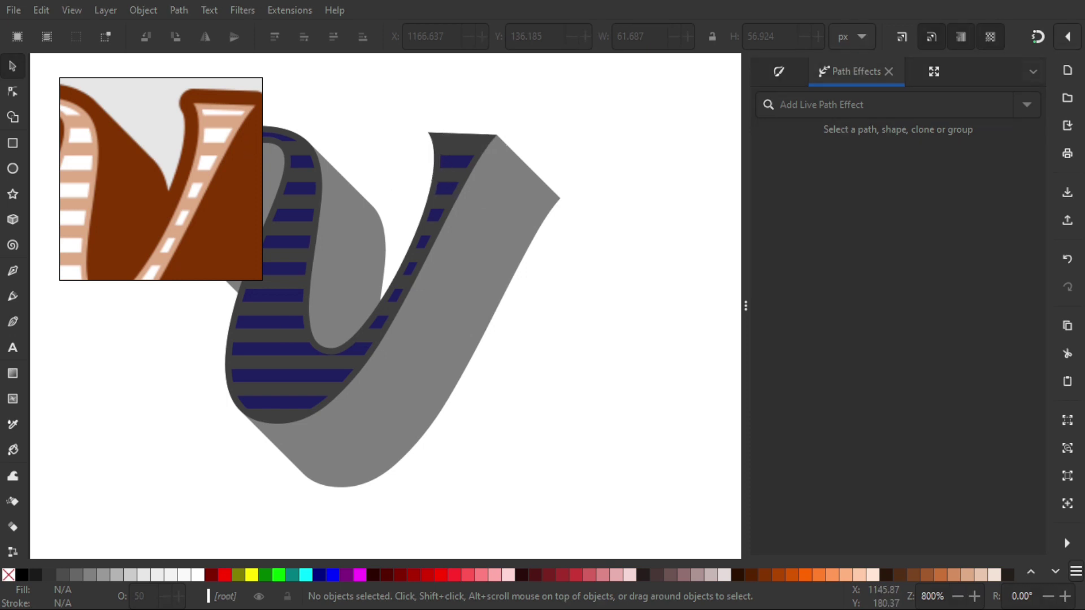
# Add an Offset path effect to the extrusion, measured in px
pyautogui.moveTo(507, 194); pyautogui.dragTo(673, 372)
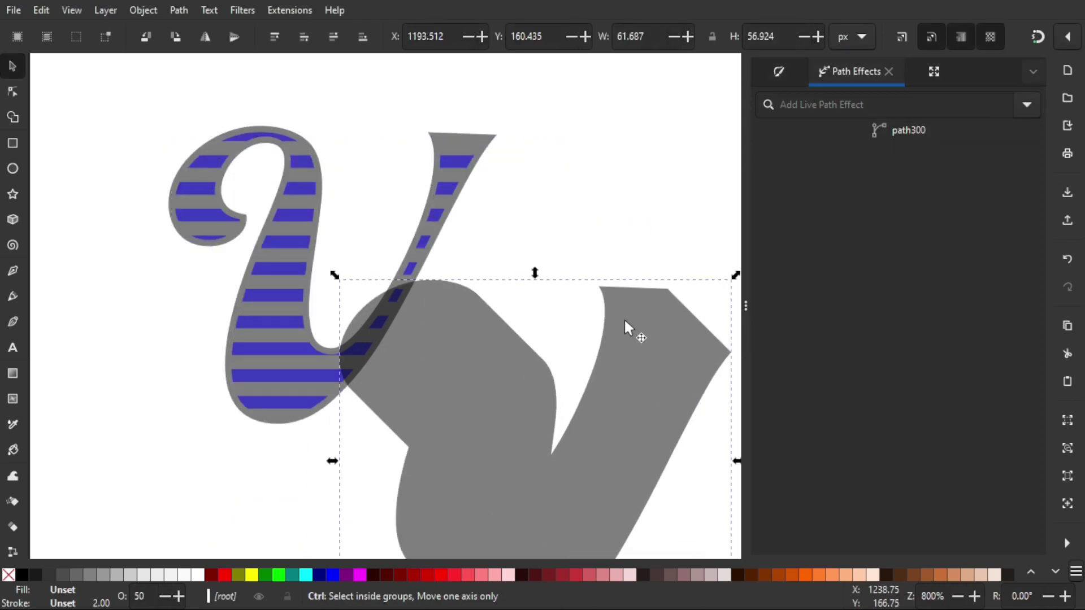
pyautogui.hotkey('ctrl', 'z')
pyautogui.click(867, 105)
pyautogui.write('offs')
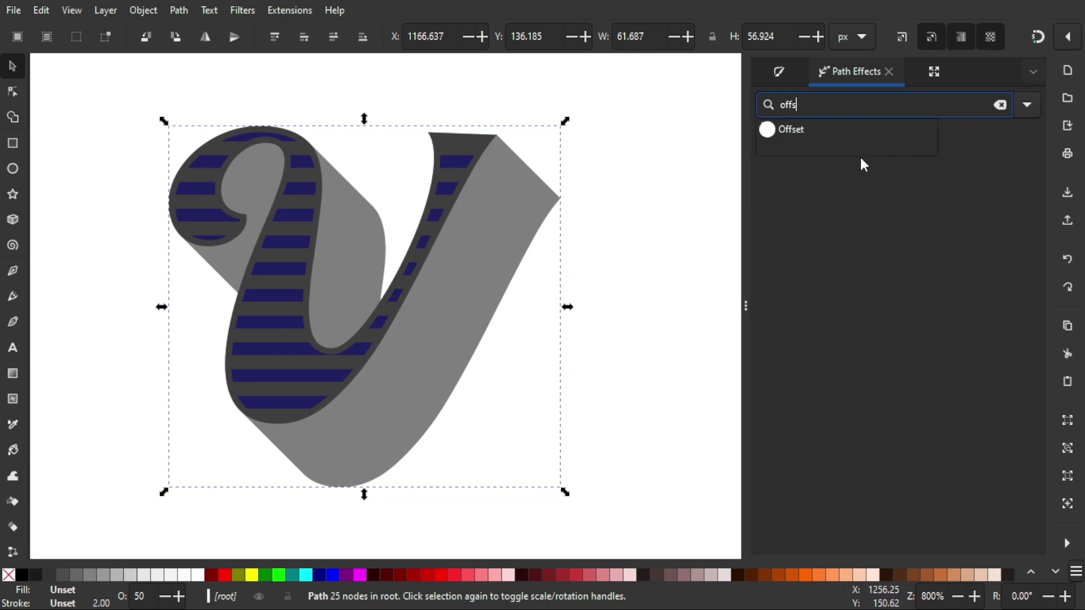
pyautogui.click(820, 129)
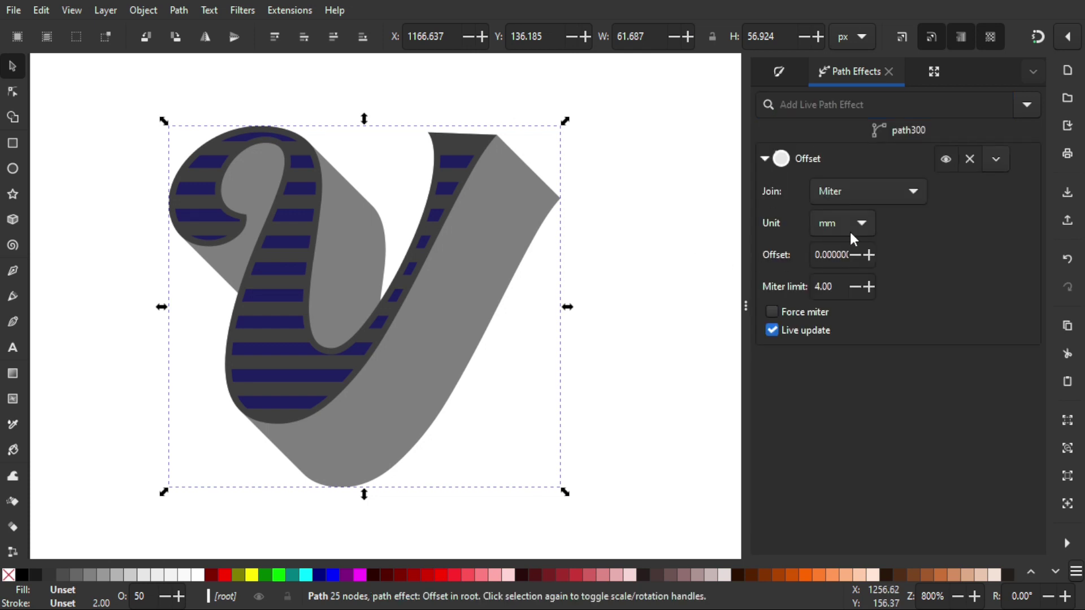
pyautogui.click(850, 233)
pyautogui.click(842, 198)
# Adjust the offset amount, trying 1 px and settling on -2 px
pyautogui.doubleClick(833, 257)
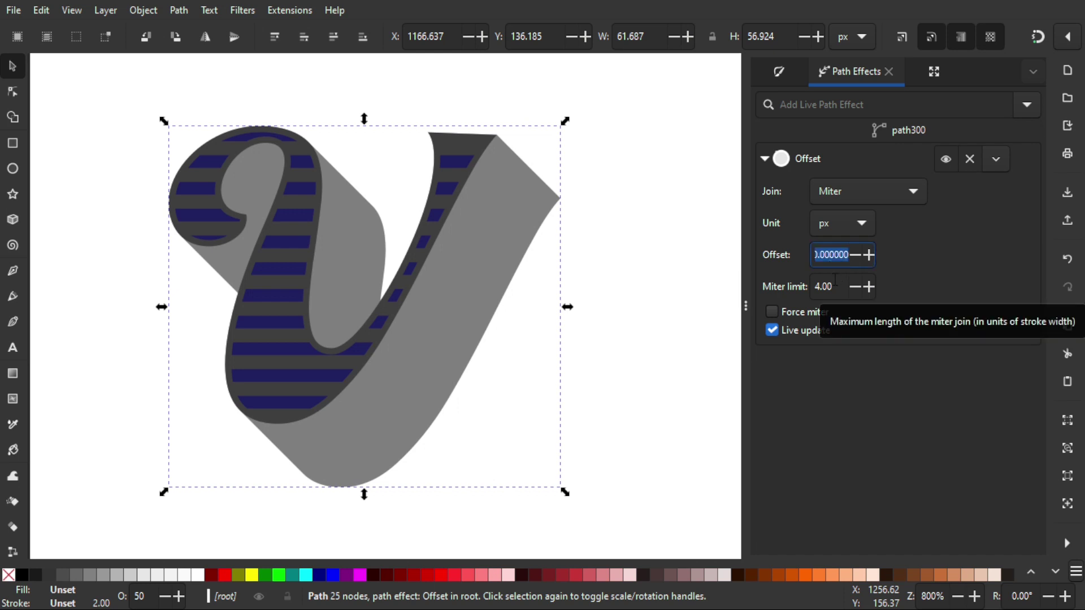
pyautogui.write('1')
pyautogui.press('Return')
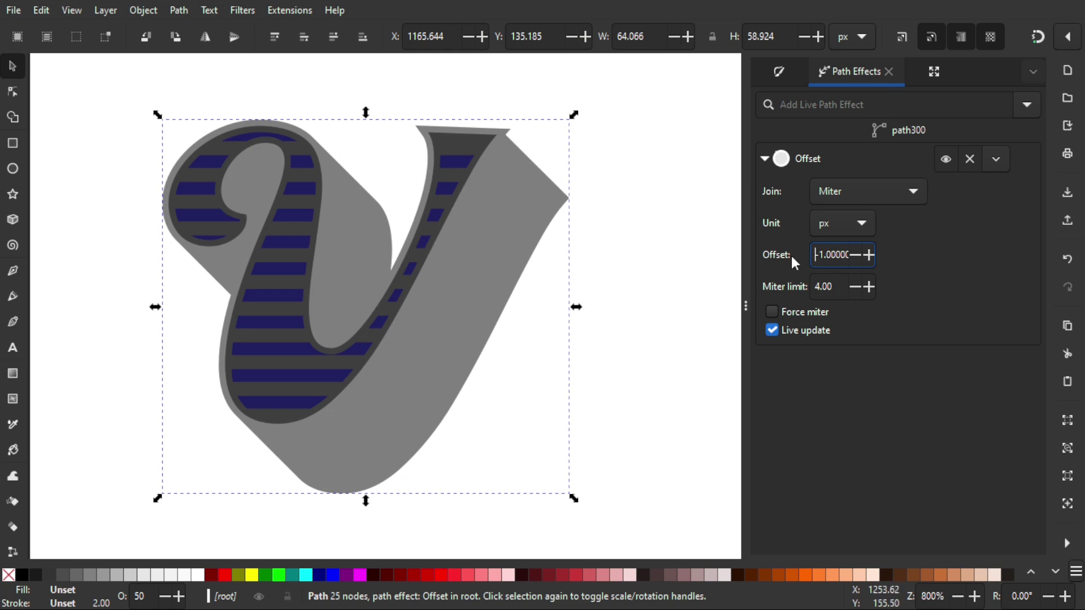
pyautogui.doubleClick(838, 264)
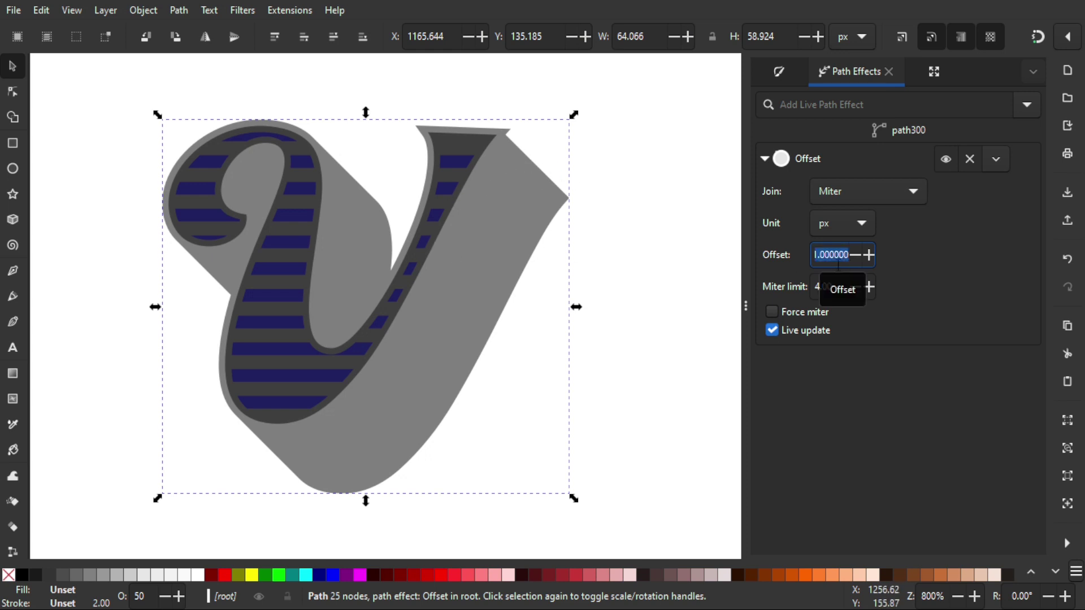
pyautogui.write('-2')
pyautogui.press('Return')
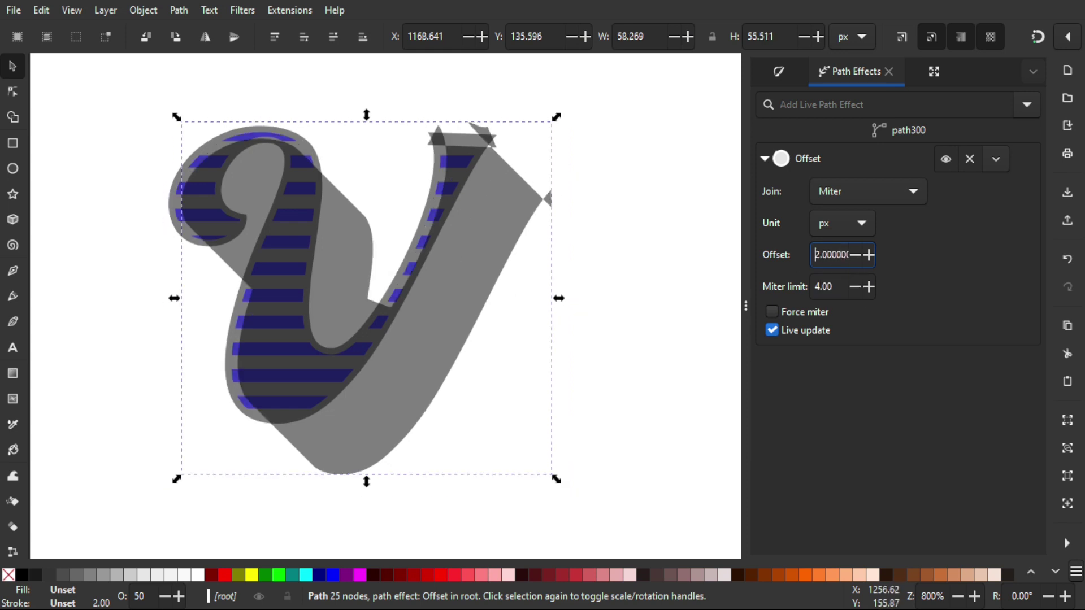
pyautogui.doubleClick(833, 259)
pyautogui.write('2')
pyautogui.press('Return')
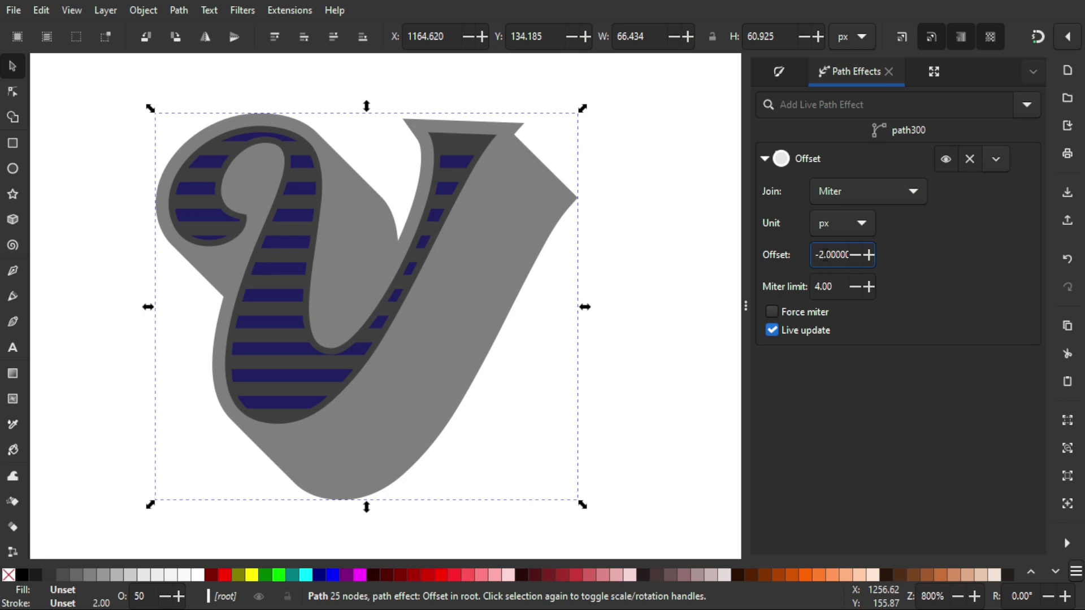
# Give the offset rounded corners and bake it into a plain path with Object to Path
pyautogui.moveTo(592, 205); pyautogui.dragTo(613, 217)
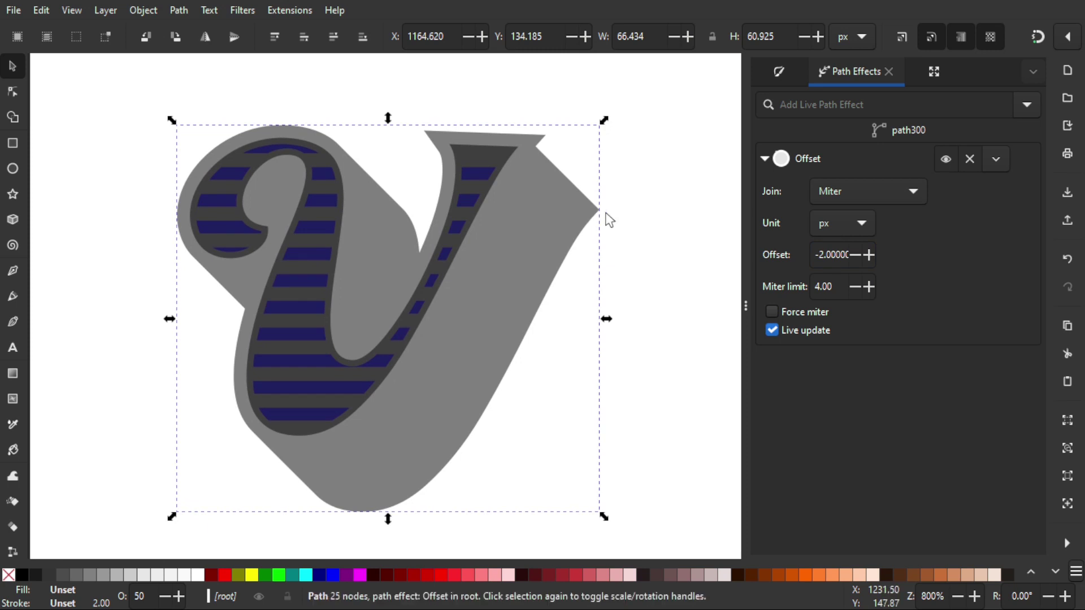
pyautogui.hscroll(1, 608, 219)
pyautogui.scroll(-1, 607, 220)
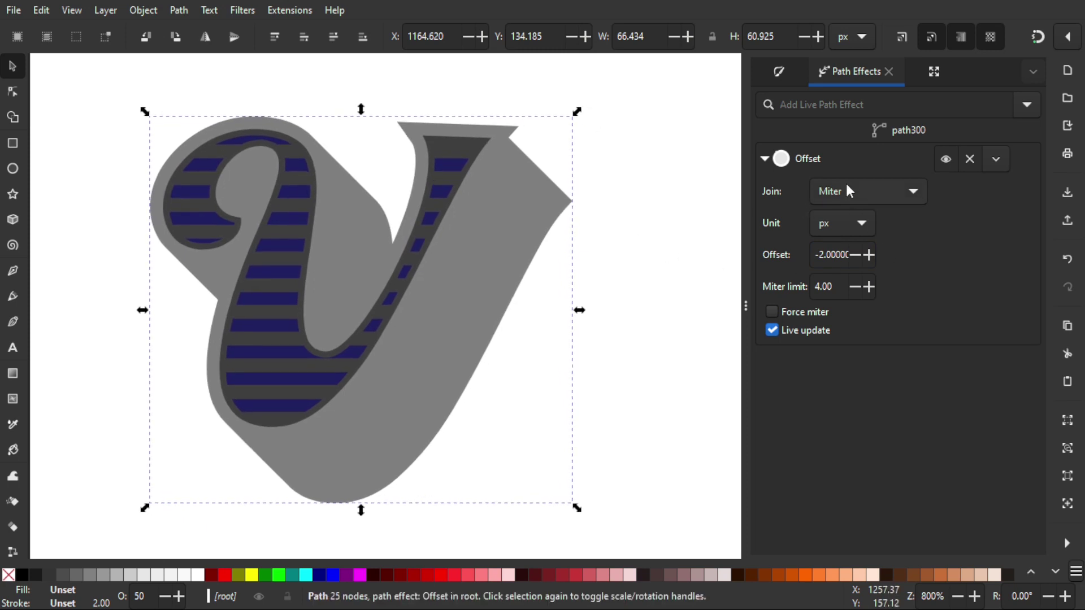
pyautogui.click(905, 195)
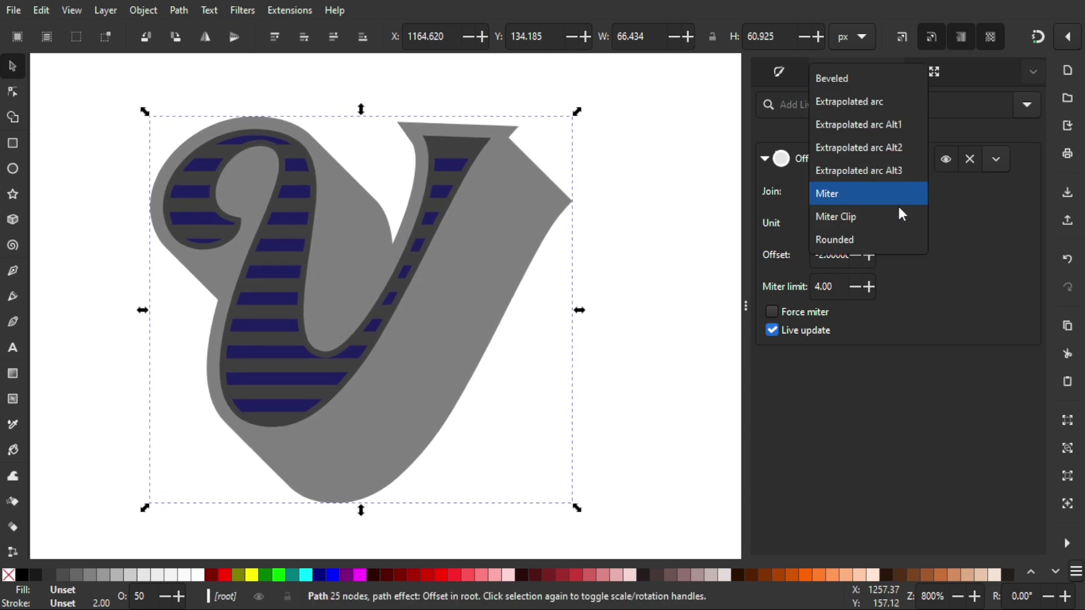
pyautogui.click(883, 236)
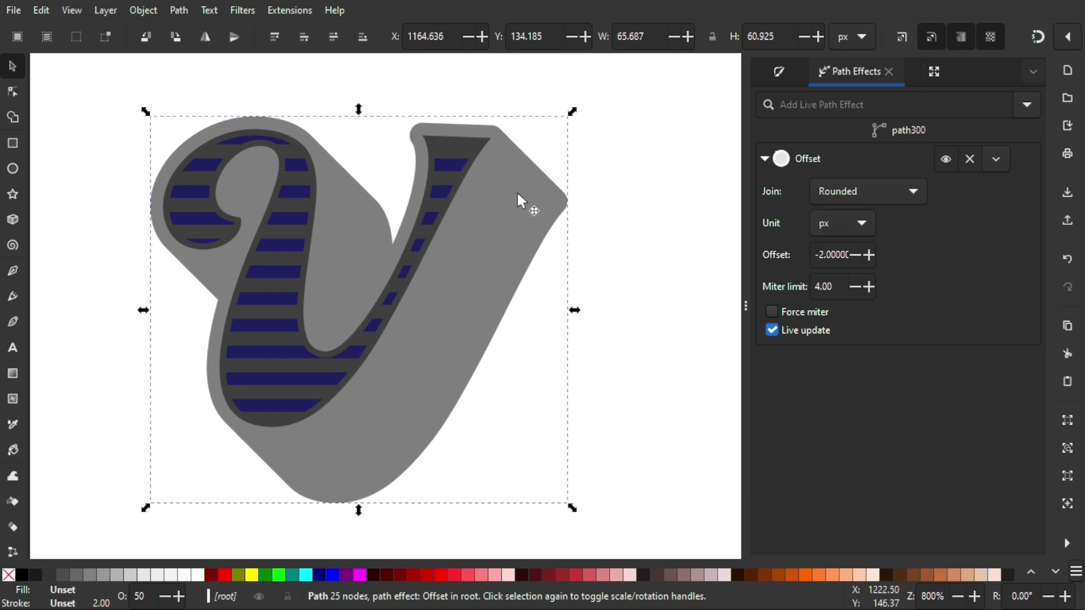
pyautogui.hscroll(-2, 517, 191)
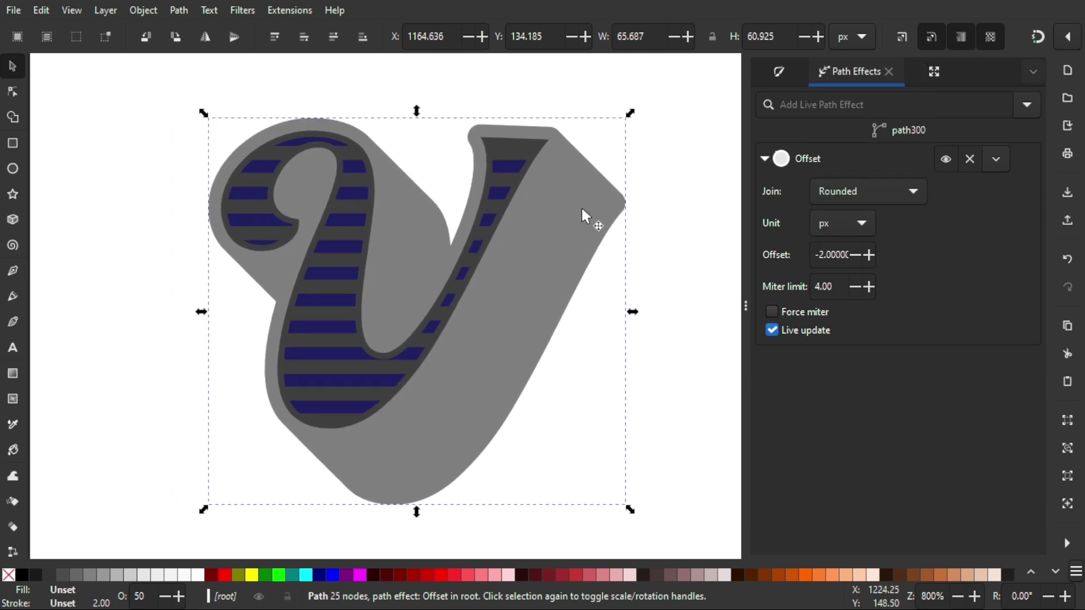
pyautogui.hscroll(2, 581, 209)
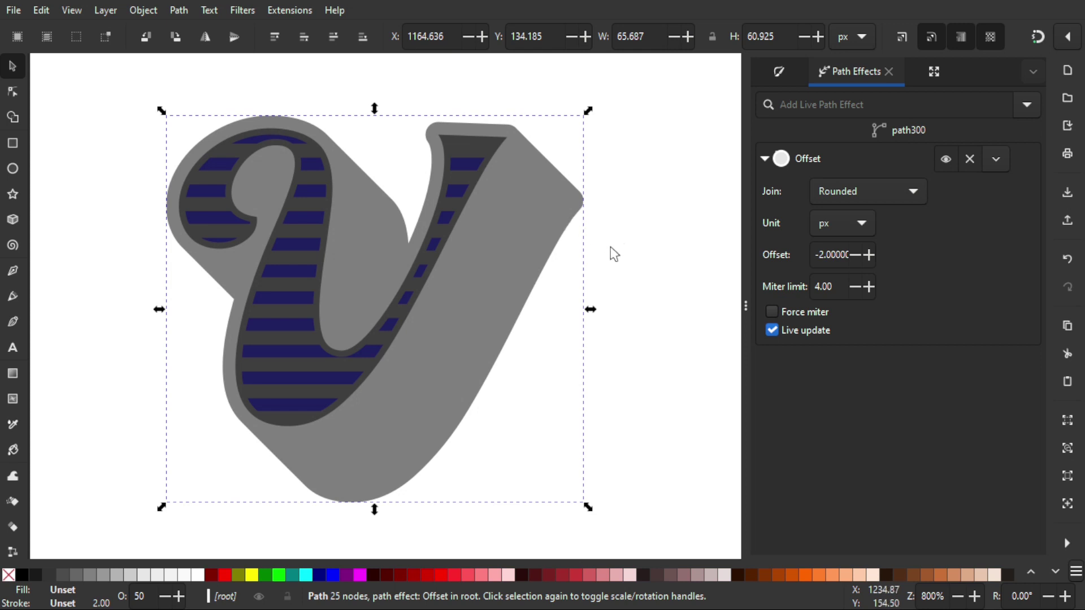
pyautogui.click(178, 10)
pyautogui.click(188, 28)
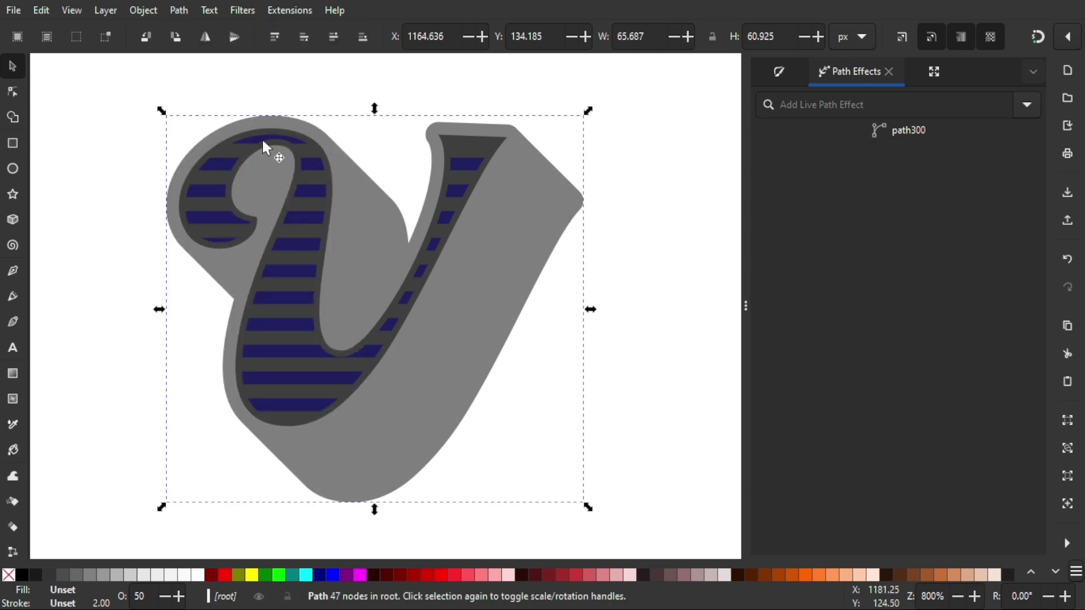
# Select the letter's stacked paths and lower their opacity slightly
pyautogui.press('Escape')
pyautogui.scroll(-1, 365, 195)
pyautogui.moveTo(465, 274)
pyautogui.mouseDown()
pyautogui.moveTo(467, 235)
pyautogui.moveTo(467, 296)
pyautogui.moveTo(493, 288)
pyautogui.mouseUp()
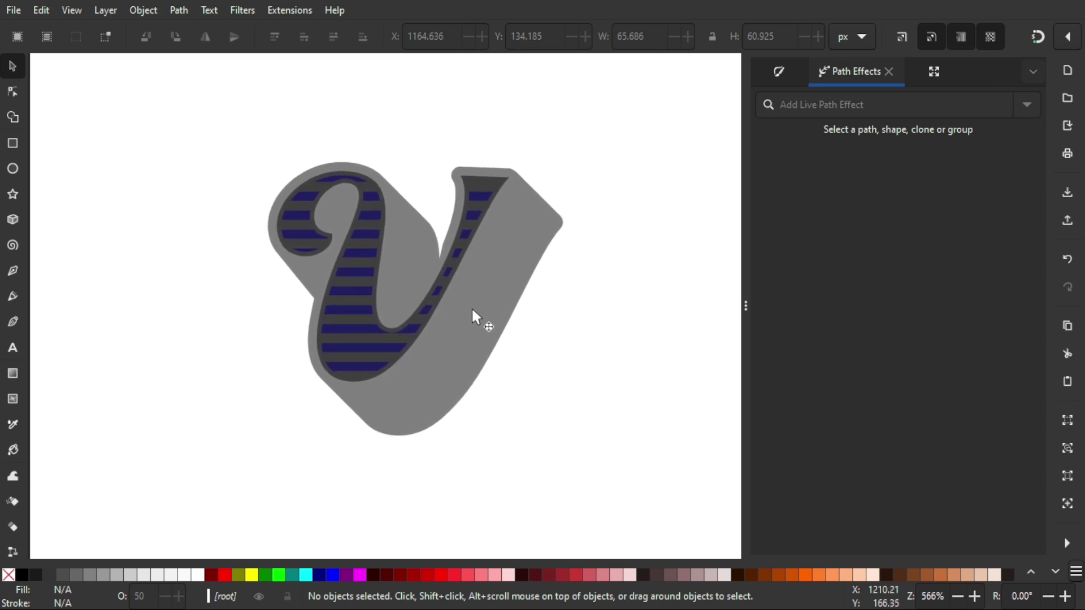
pyautogui.moveTo(616, 482)
pyautogui.mouseDown()
pyautogui.moveTo(237, 118)
pyautogui.moveTo(198, 102)
pyautogui.mouseUp()
pyautogui.click(791, 73)
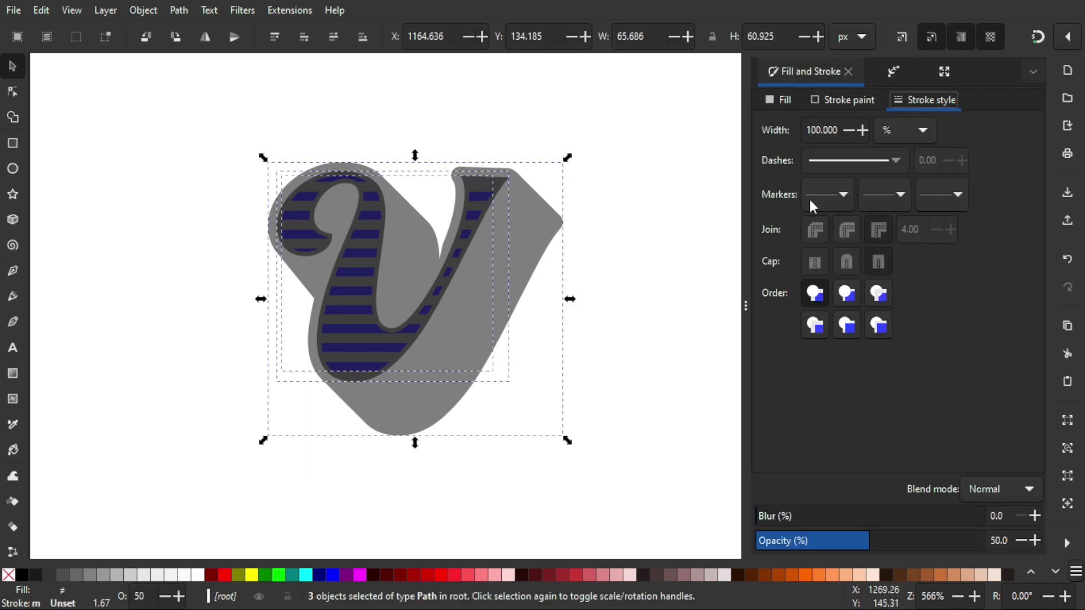
pyautogui.moveTo(860, 551)
pyautogui.mouseDown()
pyautogui.moveTo(988, 543)
pyautogui.moveTo(845, 547)
pyautogui.moveTo(858, 549)
pyautogui.mouseUp()
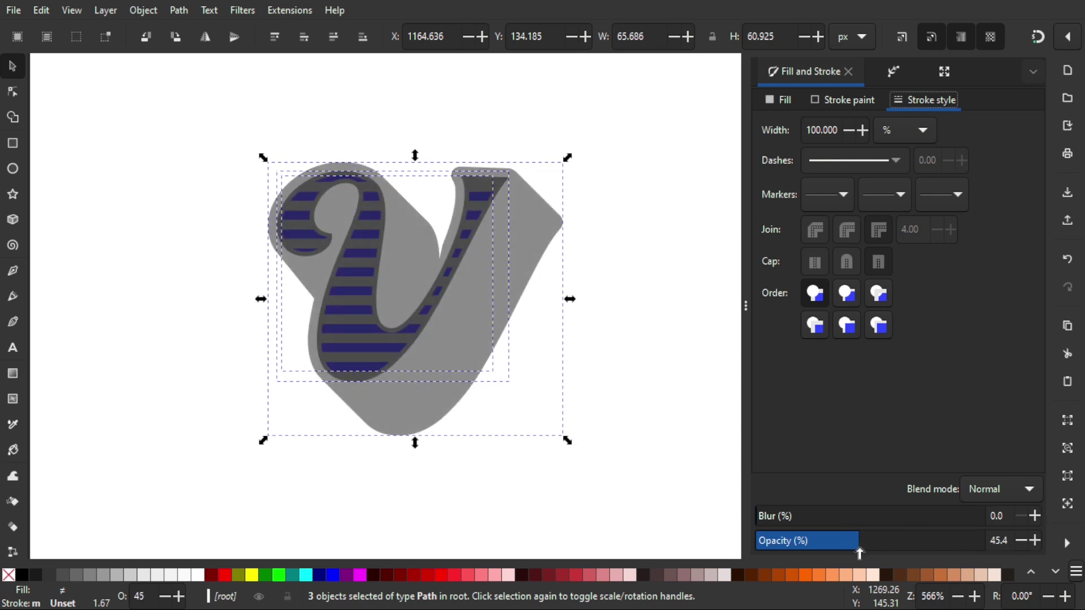
# Change the grey shadow shape's stacking order
pyautogui.click(614, 376)
pyautogui.click(474, 189)
pyautogui.moveTo(473, 189); pyautogui.dragTo(498, 235)
pyautogui.hotkey('ctrl', 'z')
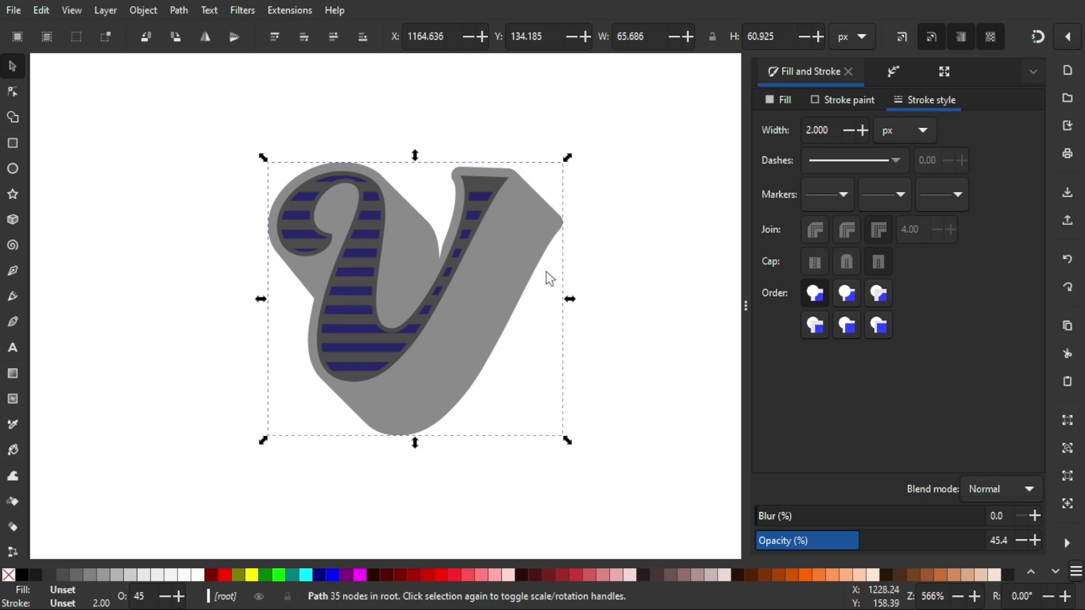
pyautogui.moveTo(552, 271); pyautogui.dragTo(534, 269)
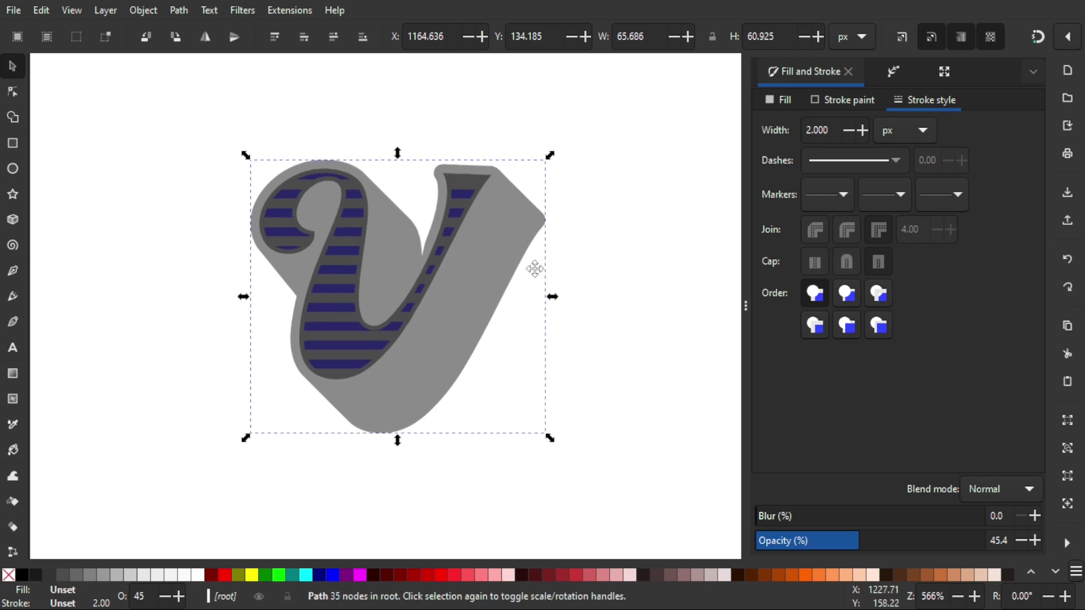
pyautogui.moveTo(505, 218); pyautogui.dragTo(576, 259)
pyautogui.press('Escape')
pyautogui.click(360, 38)
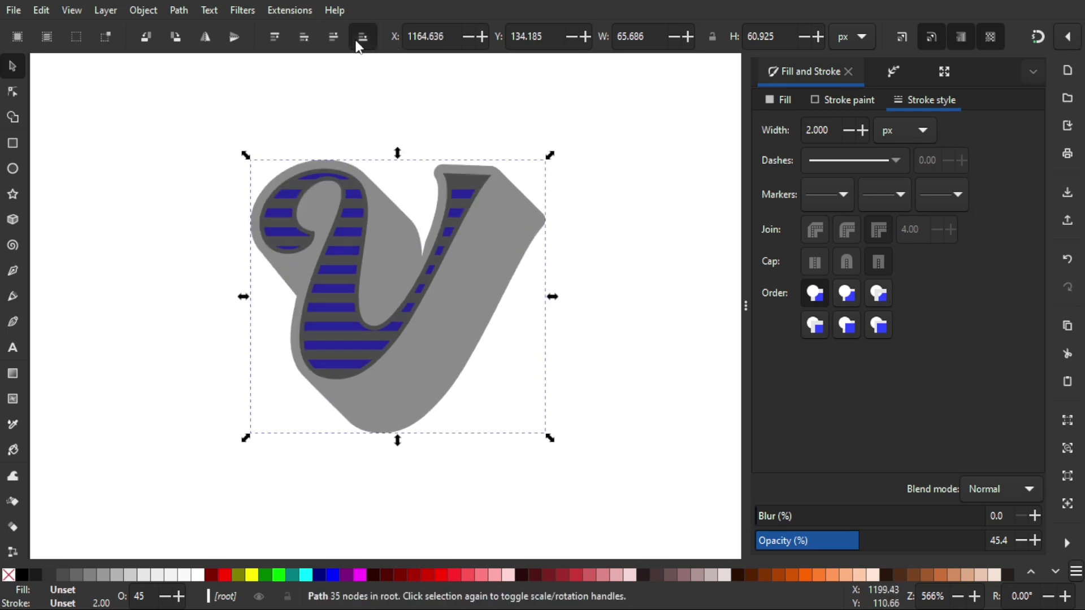
# Raise the blue stripes path to the top
pyautogui.click(473, 184)
pyautogui.click(334, 41)
pyautogui.click(357, 196)
pyautogui.moveTo(359, 196); pyautogui.dragTo(456, 231)
pyautogui.hotkey('ctrl', 'z')
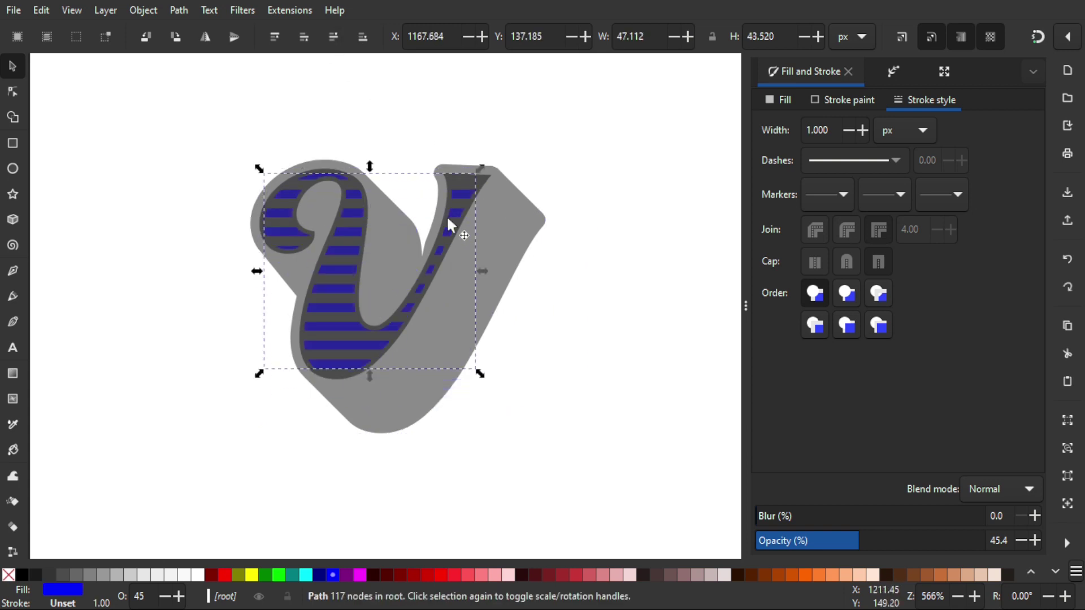
pyautogui.click(268, 39)
# Fill the grey shadow shape red
pyautogui.click(621, 298)
pyautogui.moveTo(617, 298); pyautogui.dragTo(587, 288)
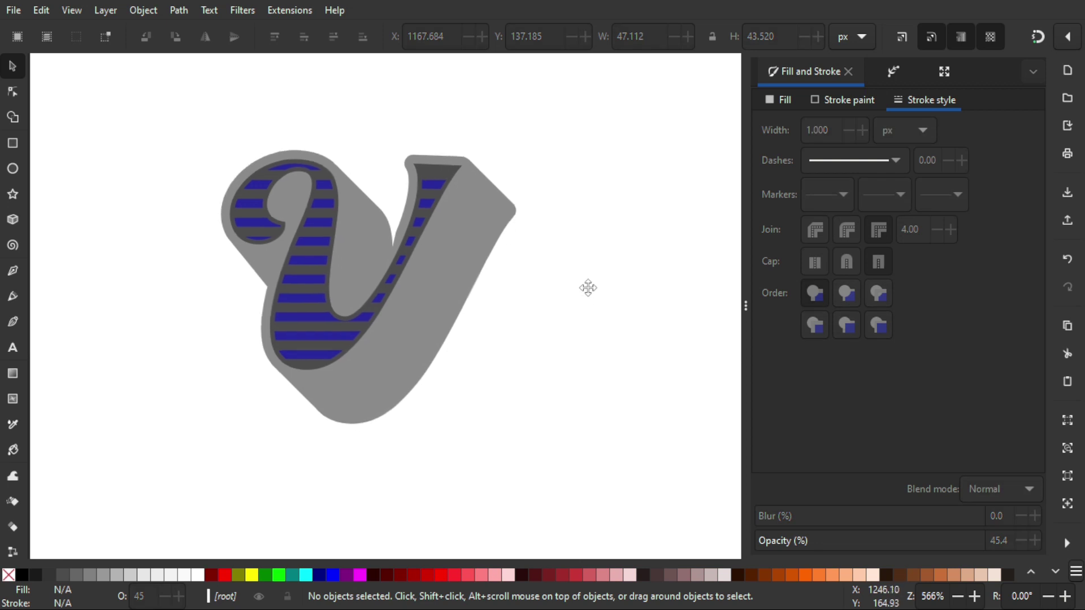
pyautogui.click(477, 198)
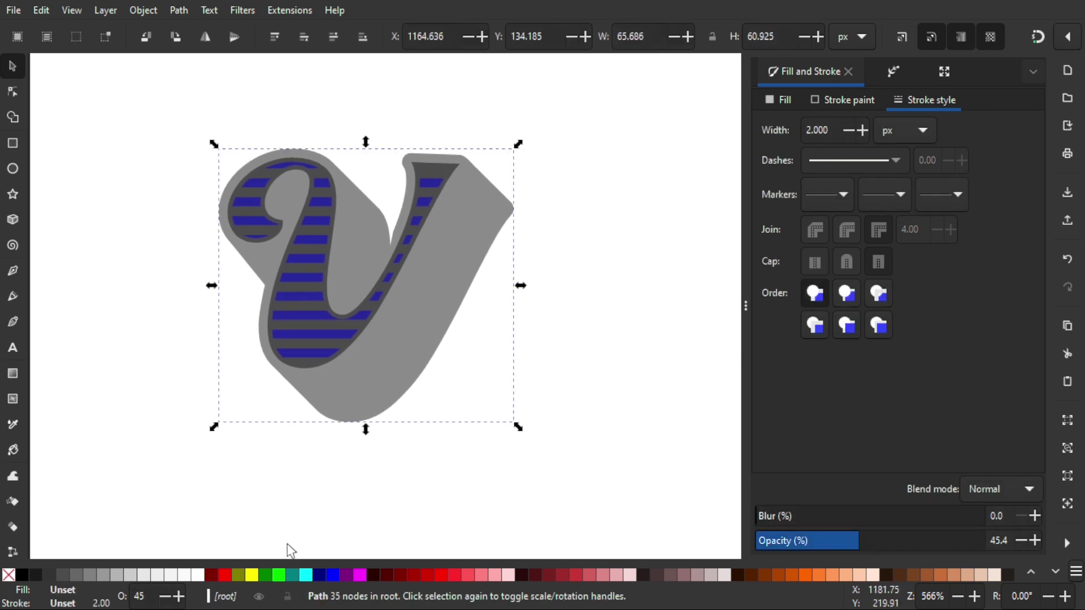
pyautogui.click(224, 574)
pyautogui.click(439, 470)
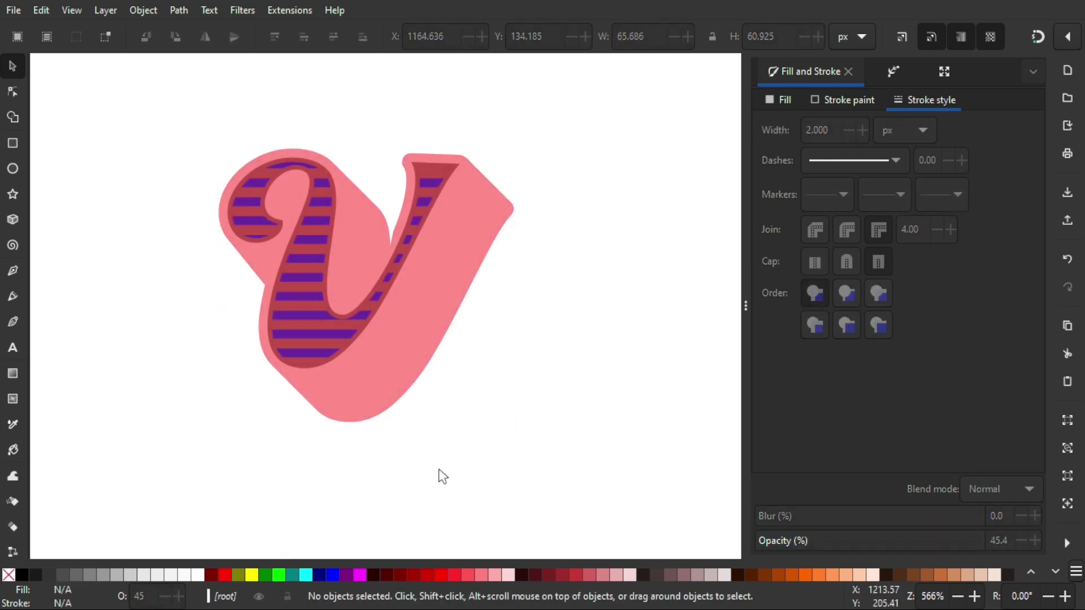
# Make the three letter paths fully opaque and send the red shadow to the bottom
pyautogui.moveTo(565, 472); pyautogui.dragTo(151, 126)
pyautogui.moveTo(903, 542); pyautogui.dragTo(1078, 538)
pyautogui.press('Escape')
pyautogui.moveTo(459, 164); pyautogui.dragTo(548, 229)
pyautogui.hotkey('ctrl', 'z')
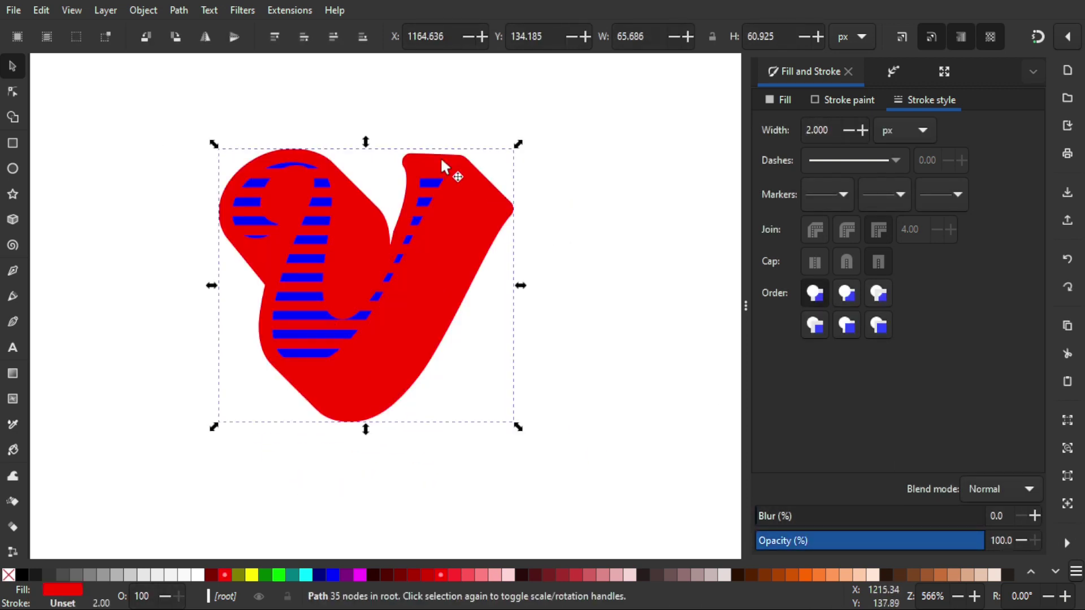
pyautogui.click(362, 37)
# Fill the shadow block brown
pyautogui.click(454, 180)
pyautogui.scroll(1, 455, 181)
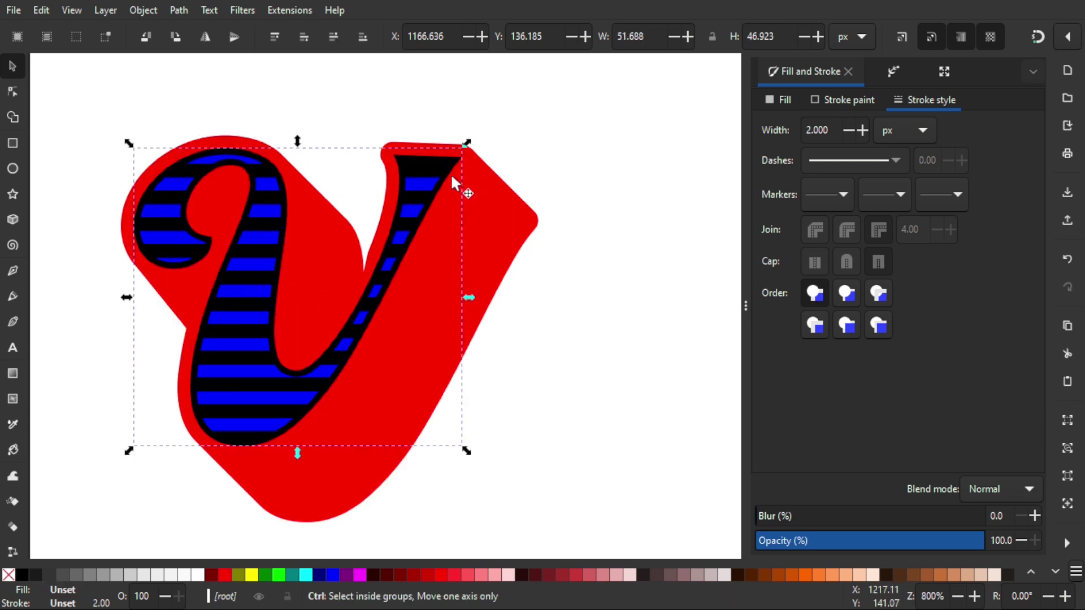
pyautogui.moveTo(487, 263); pyautogui.dragTo(524, 230)
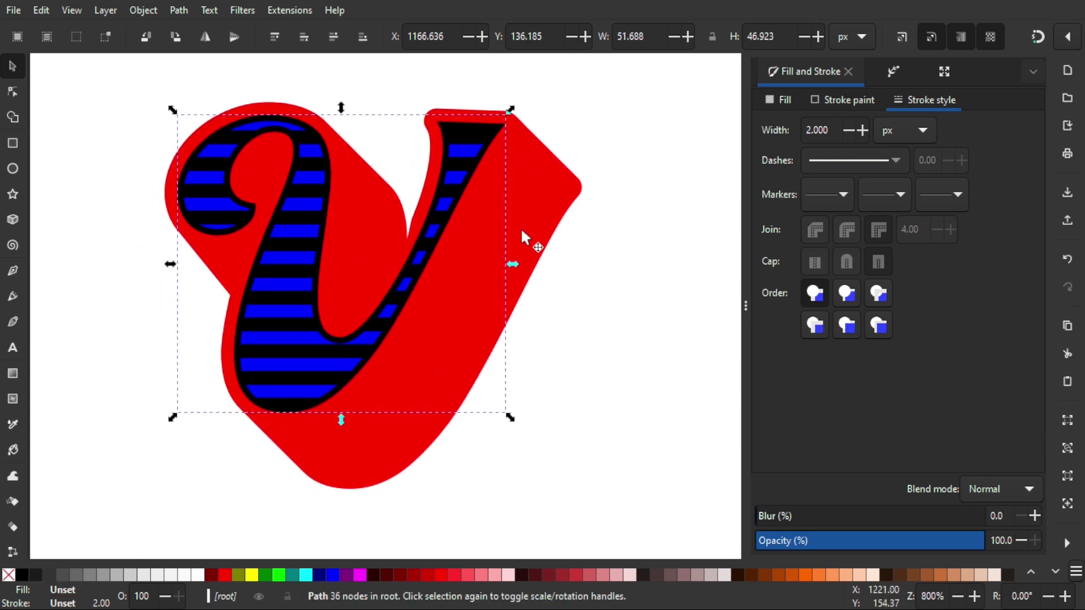
pyautogui.click(531, 210)
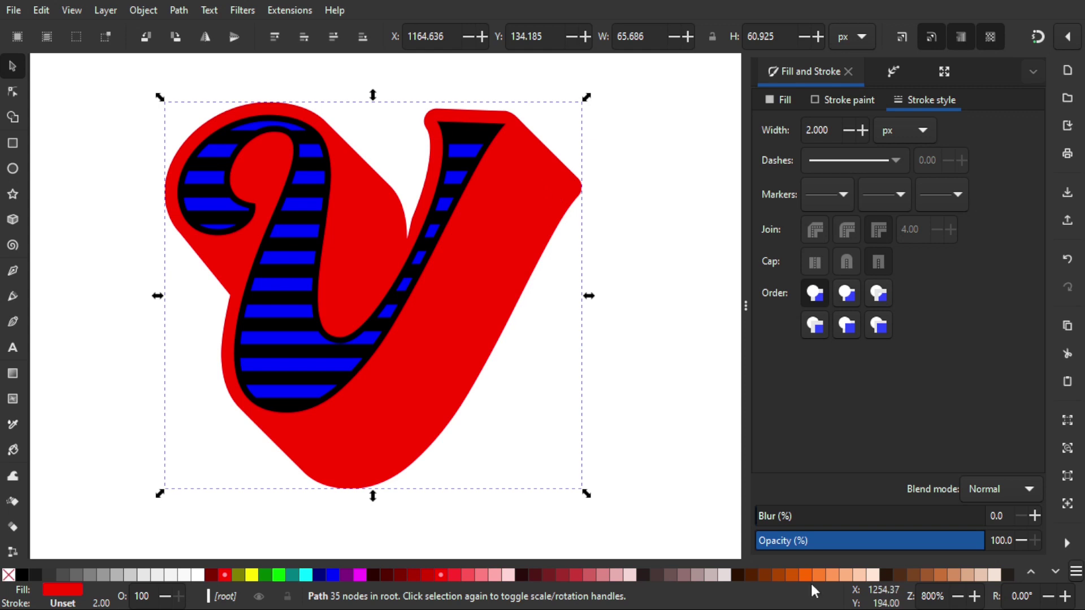
pyautogui.click(751, 574)
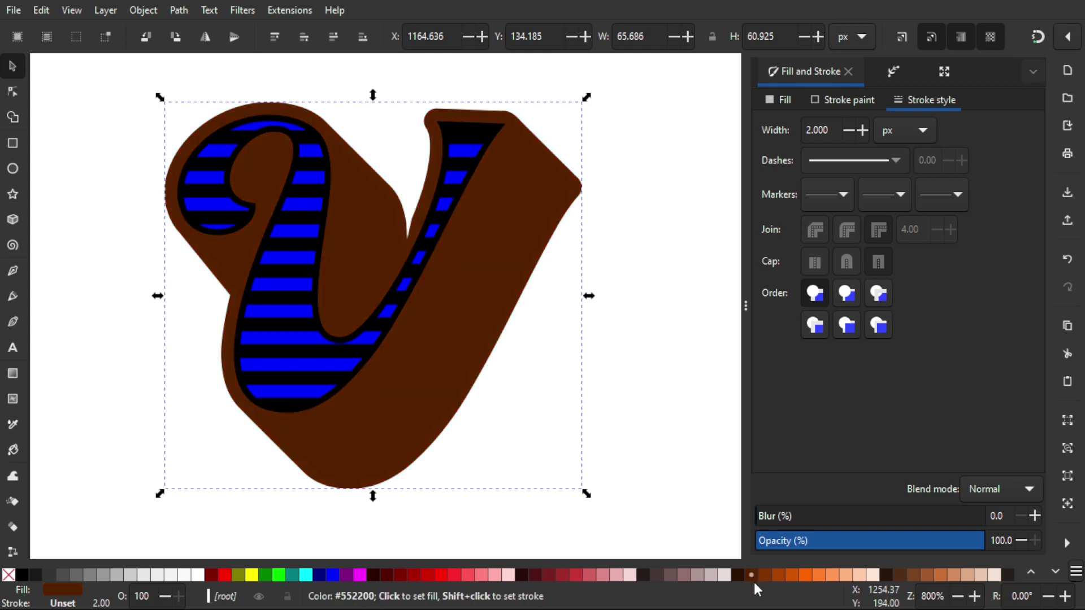
pyautogui.click(764, 575)
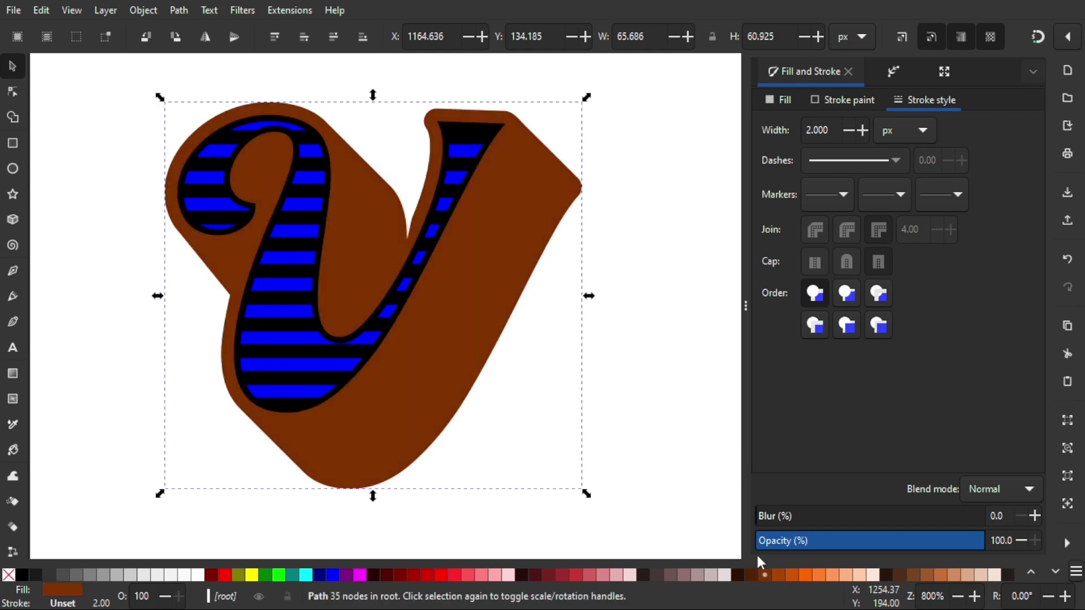
# Fill the letter face peach and the stripes white
pyautogui.click(498, 132)
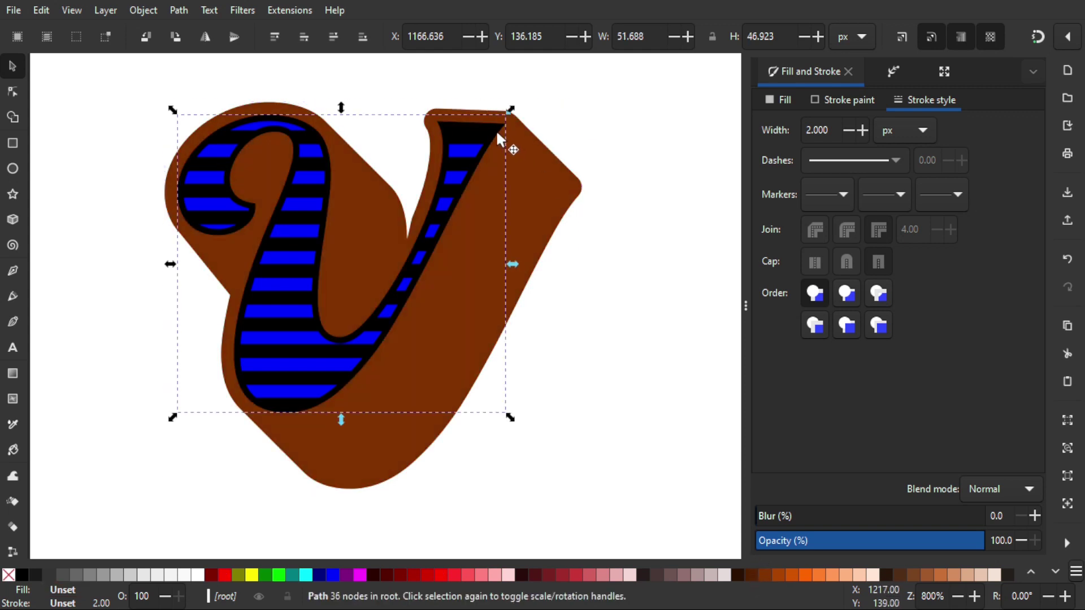
pyautogui.click(873, 577)
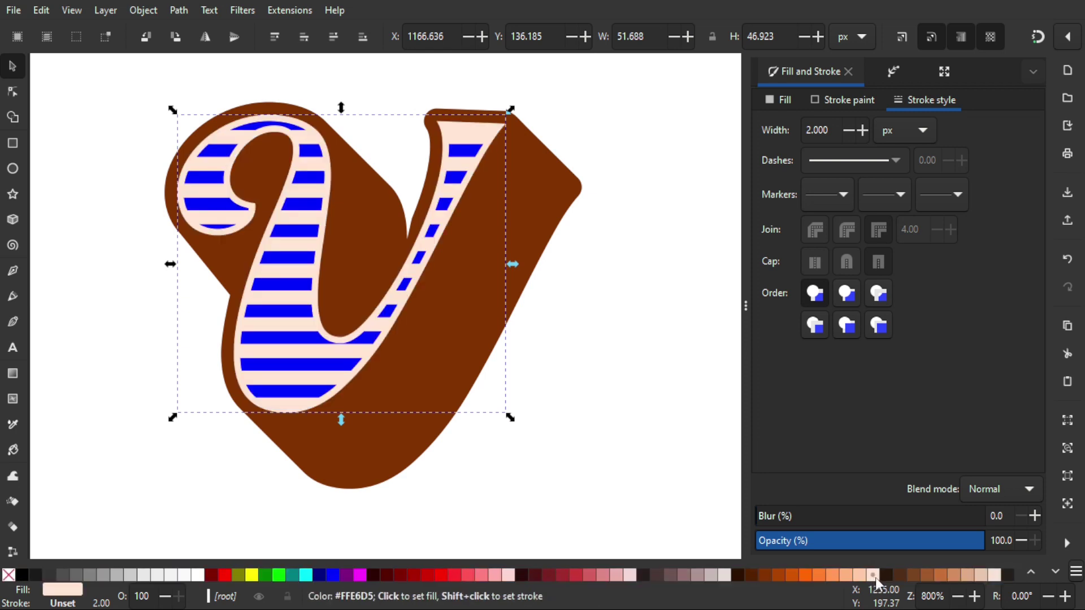
pyautogui.click(980, 575)
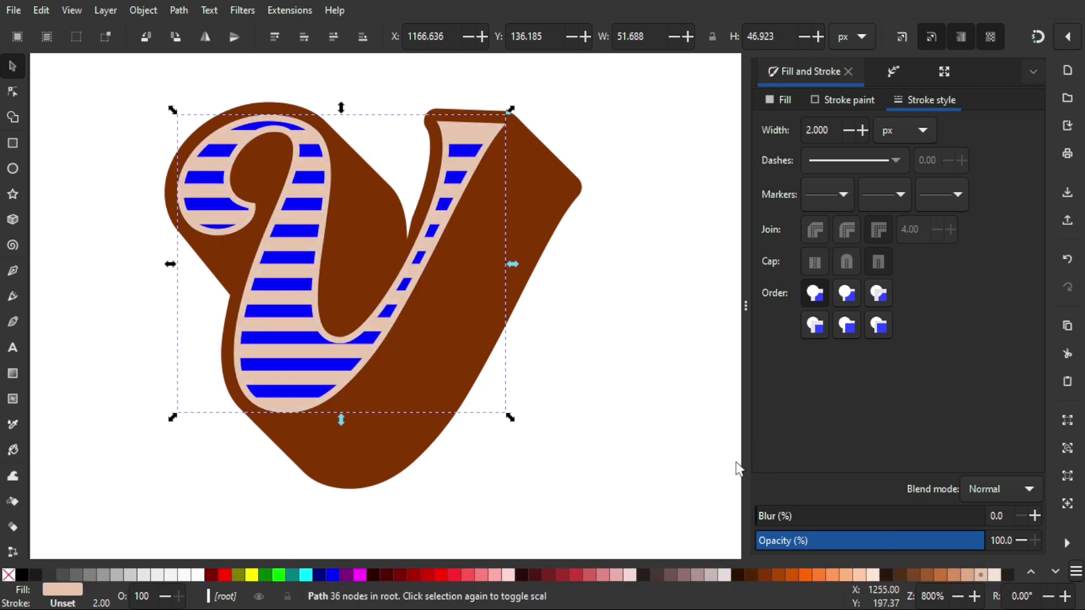
pyautogui.click(465, 154)
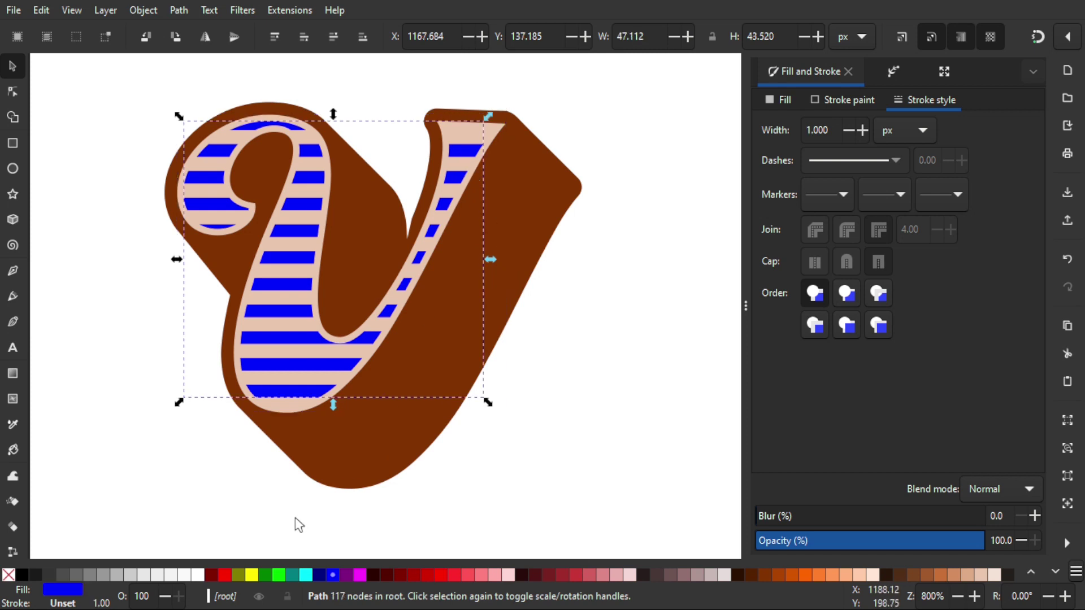
pyautogui.click(198, 575)
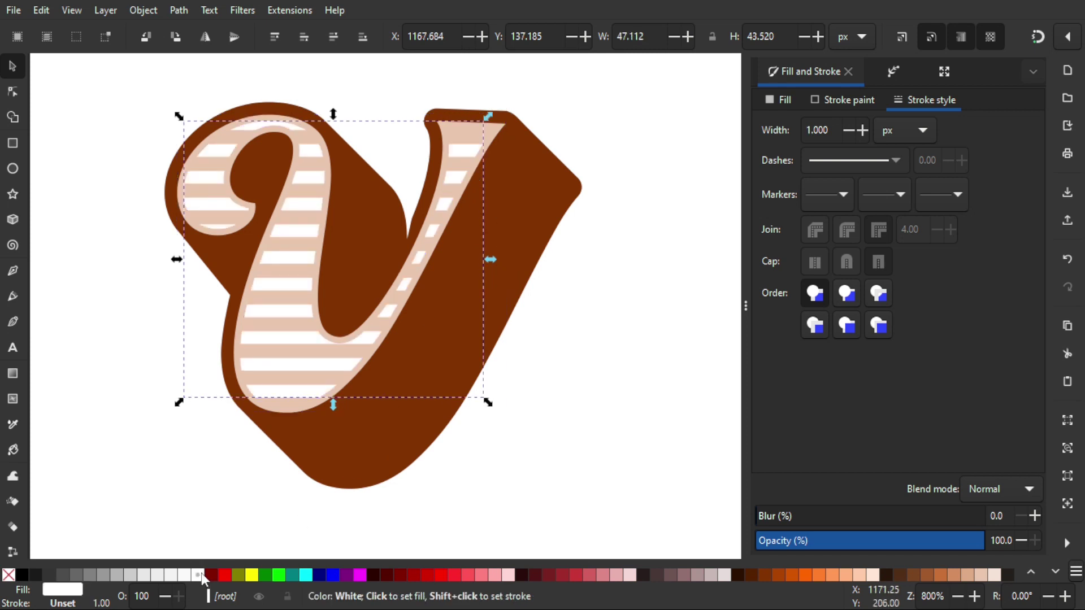
pyautogui.click(253, 505)
pyautogui.scroll(-2, 547, 363)
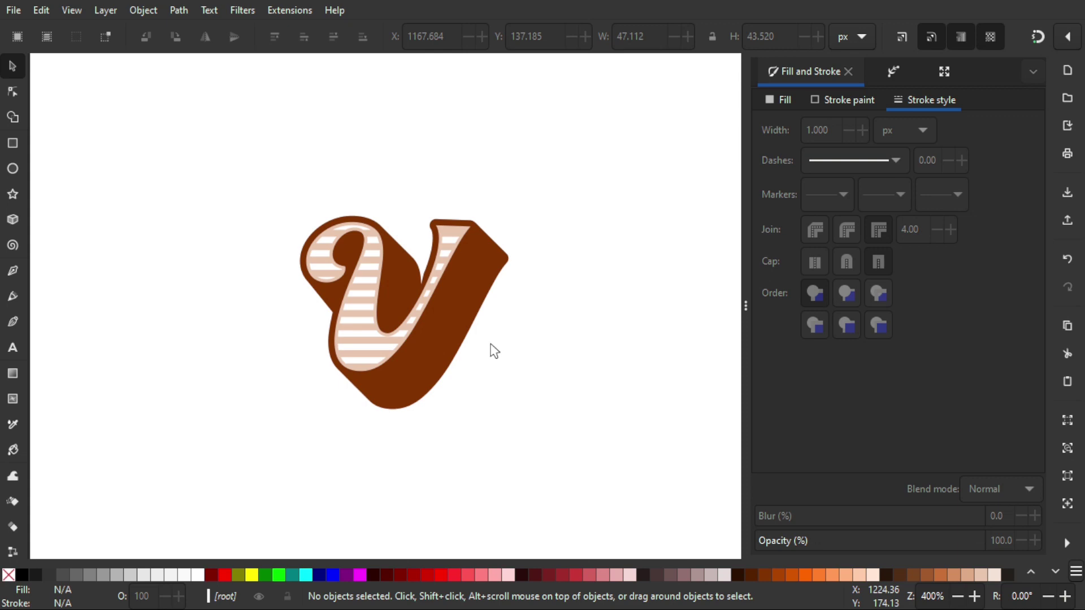
pyautogui.hscroll(3, 485, 341)
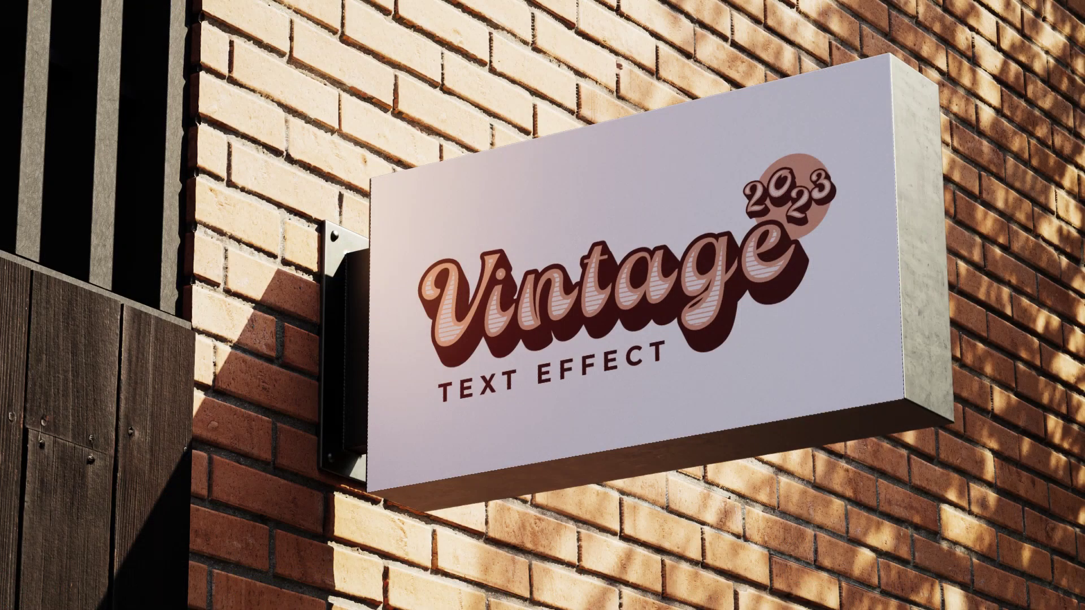